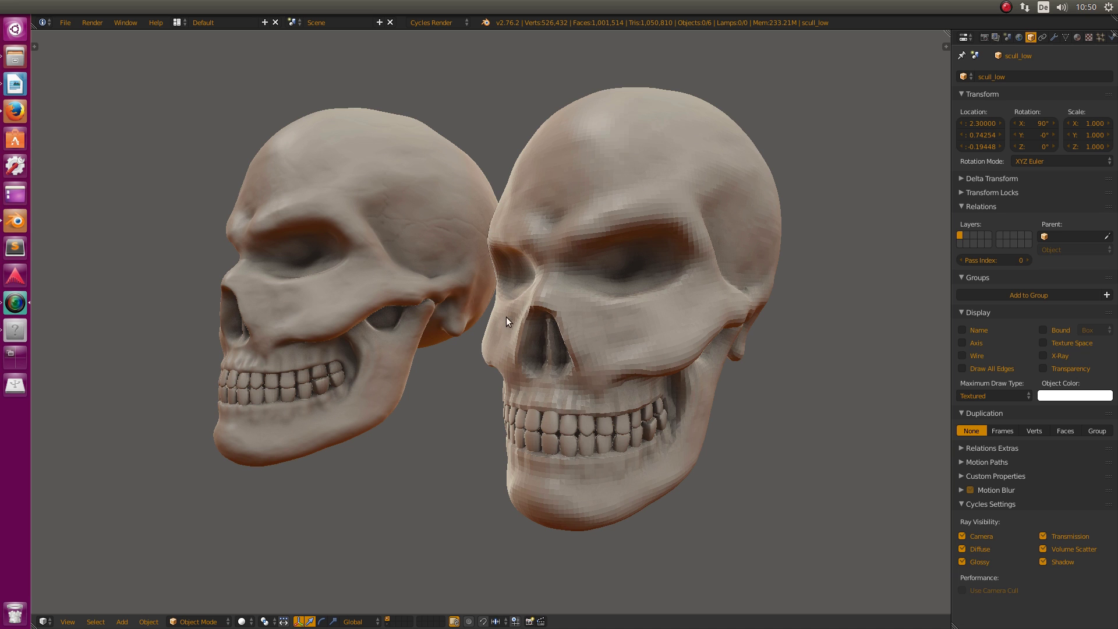
# Step: Examine the surface detail of the two sculpted skulls side by side in the 3D view
pyautogui.moveTo(498, 298); pyautogui.dragTo(463, 303, button='middle')
pyautogui.scroll(4, 466, 242)
pyautogui.scroll(-2, 474, 260)
pyautogui.moveTo(579, 389); pyautogui.dragTo(532, 329, button='middle')
pyautogui.scroll(2, 577, 357)
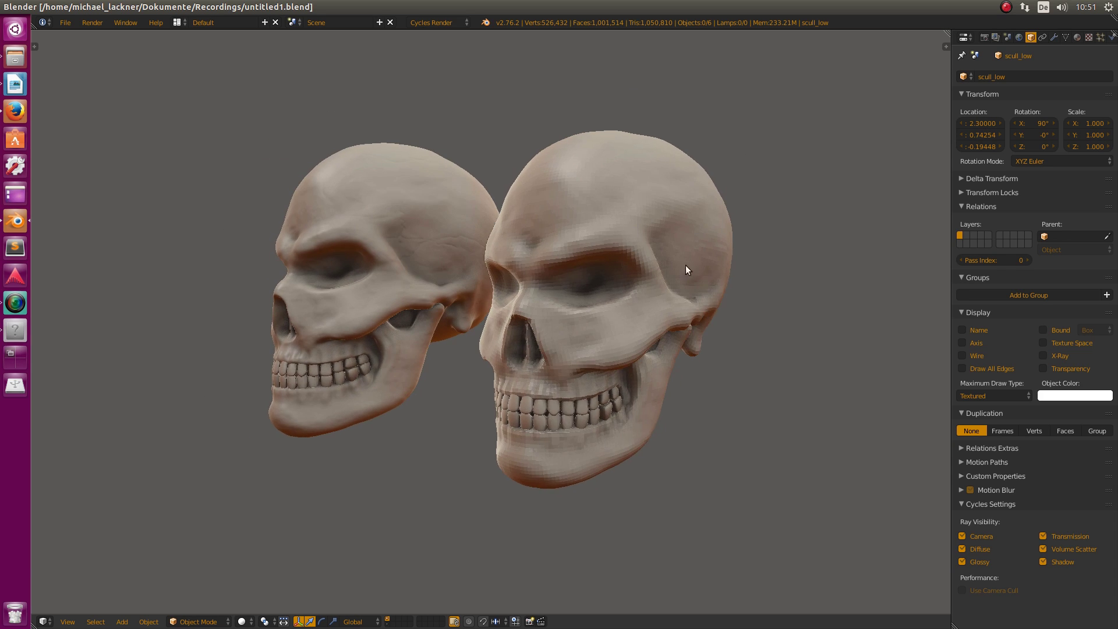
pyautogui.scroll(2, 609, 303)
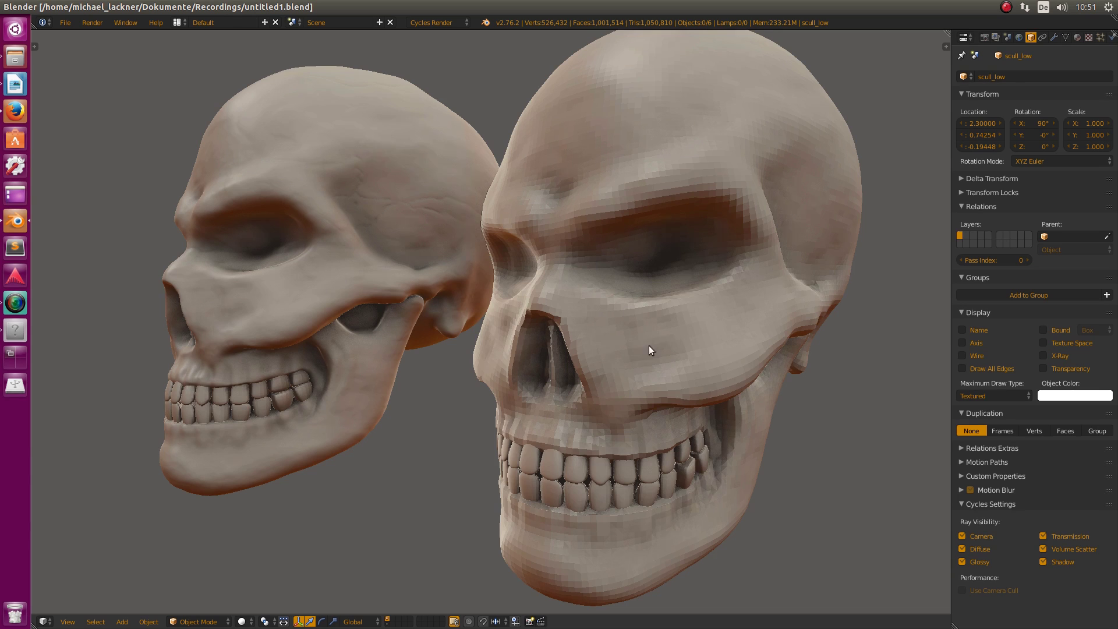
pyautogui.moveTo(650, 349); pyautogui.dragTo(661, 317, button='middle')
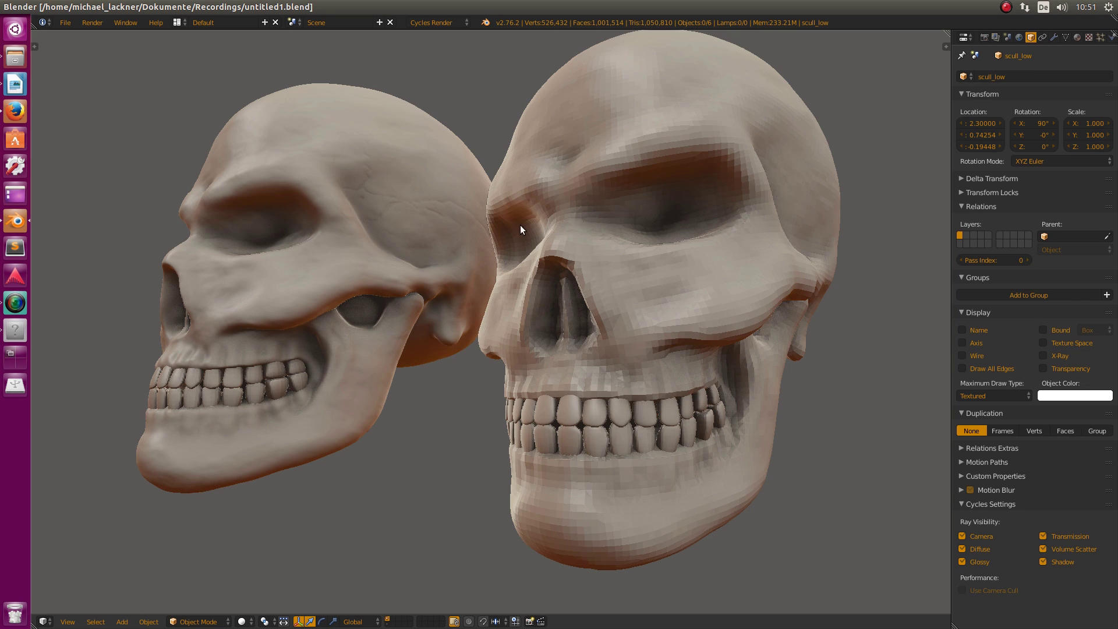
# Step: Switch to Firefox and look through the Instant Field-Aligned Meshes project page, including its downloads section
pyautogui.click(23, 111)
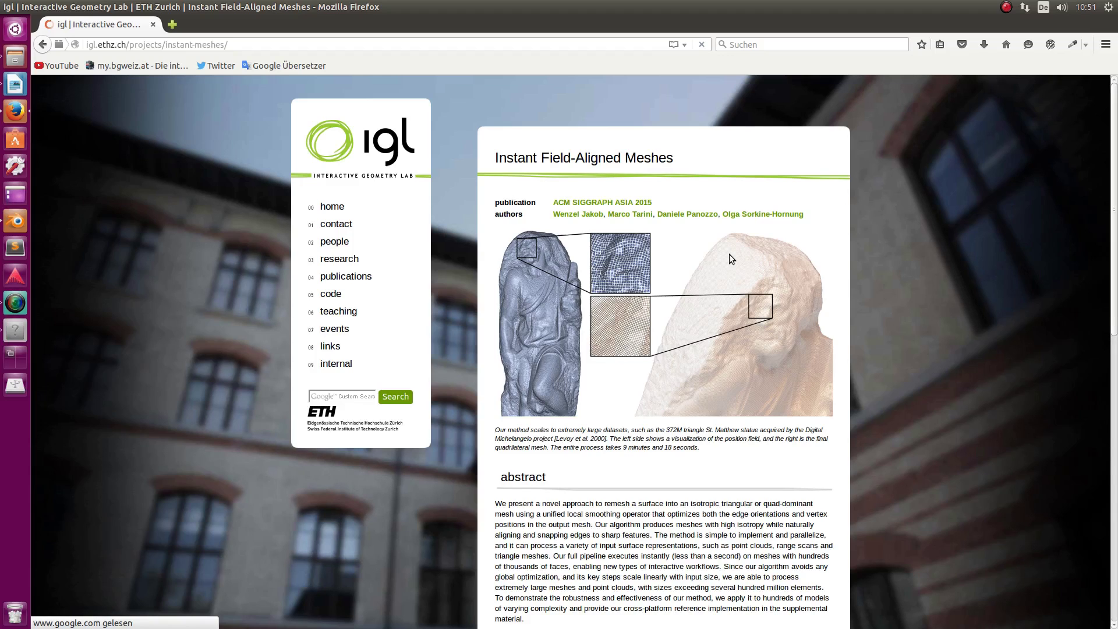
pyautogui.scroll(-8, 729, 254)
pyautogui.scroll(-3, 738, 254)
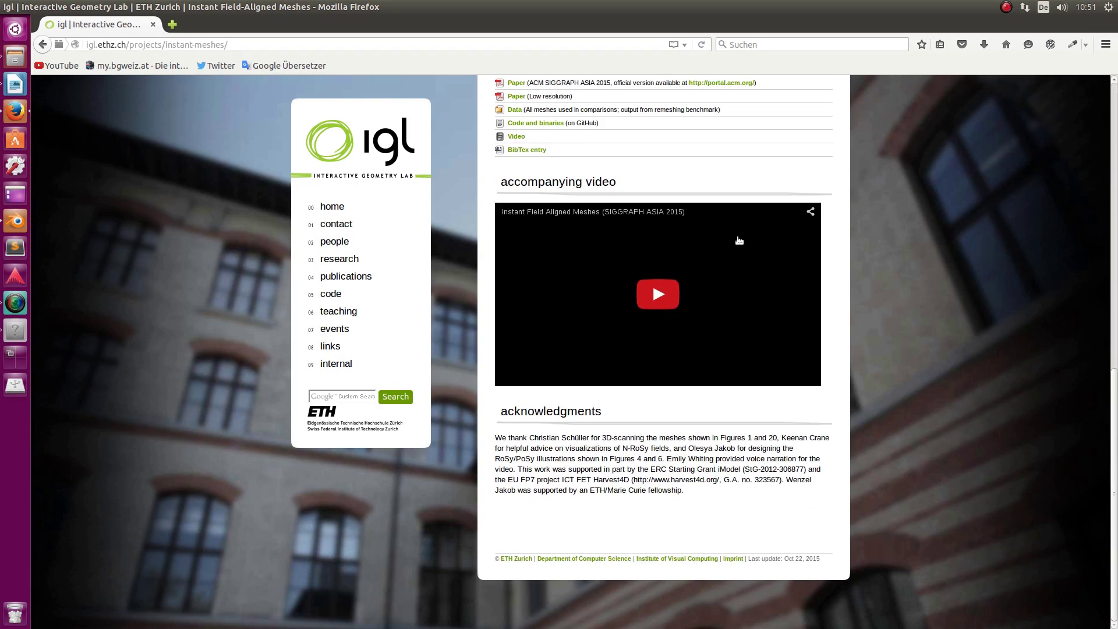
pyautogui.scroll(8, 716, 275)
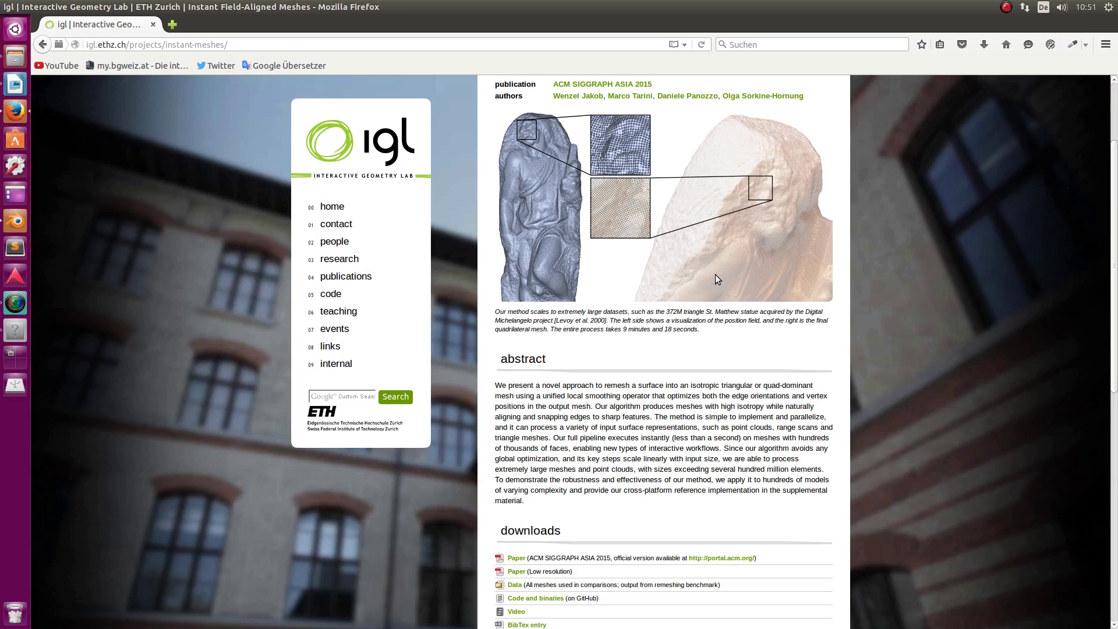
pyautogui.scroll(-4, 717, 274)
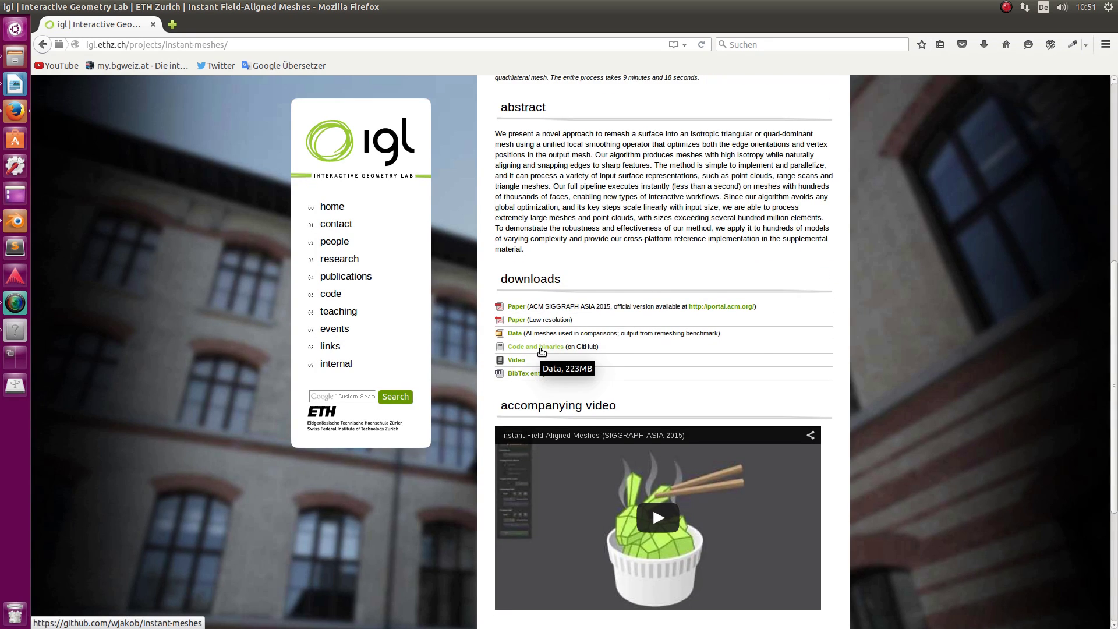
pyautogui.scroll(-4, 873, 414)
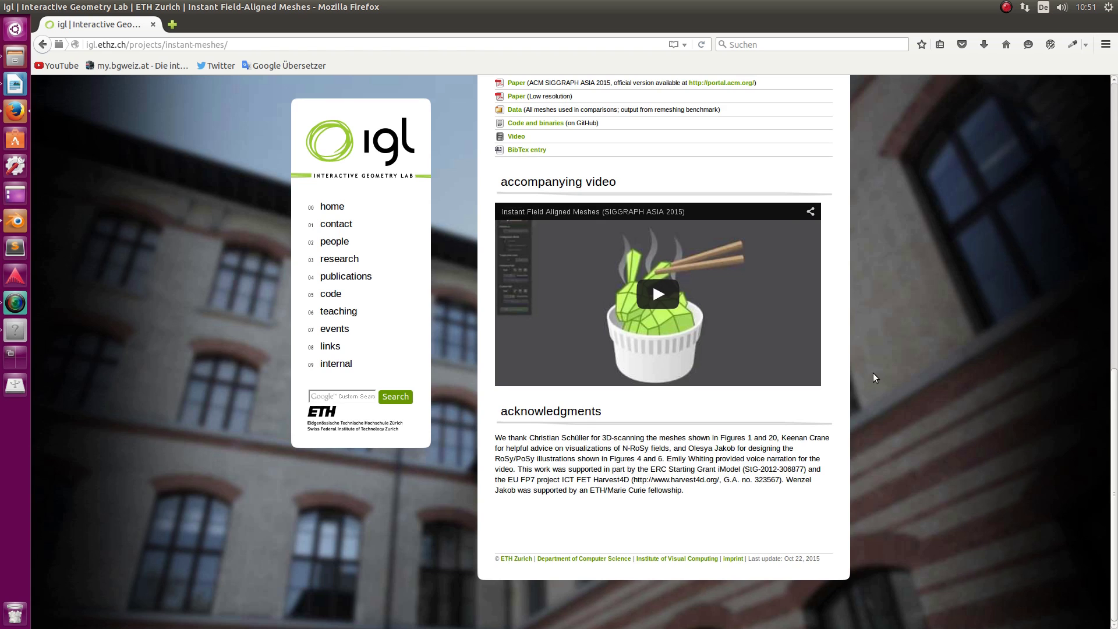
pyautogui.scroll(7, 874, 375)
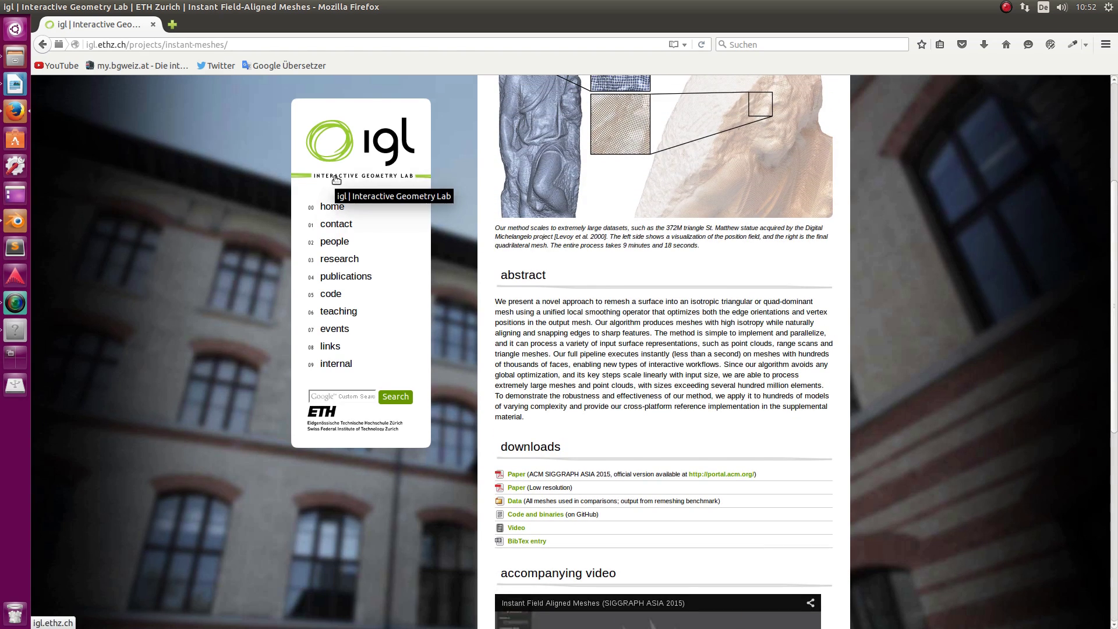
pyautogui.scroll(1, 431, 198)
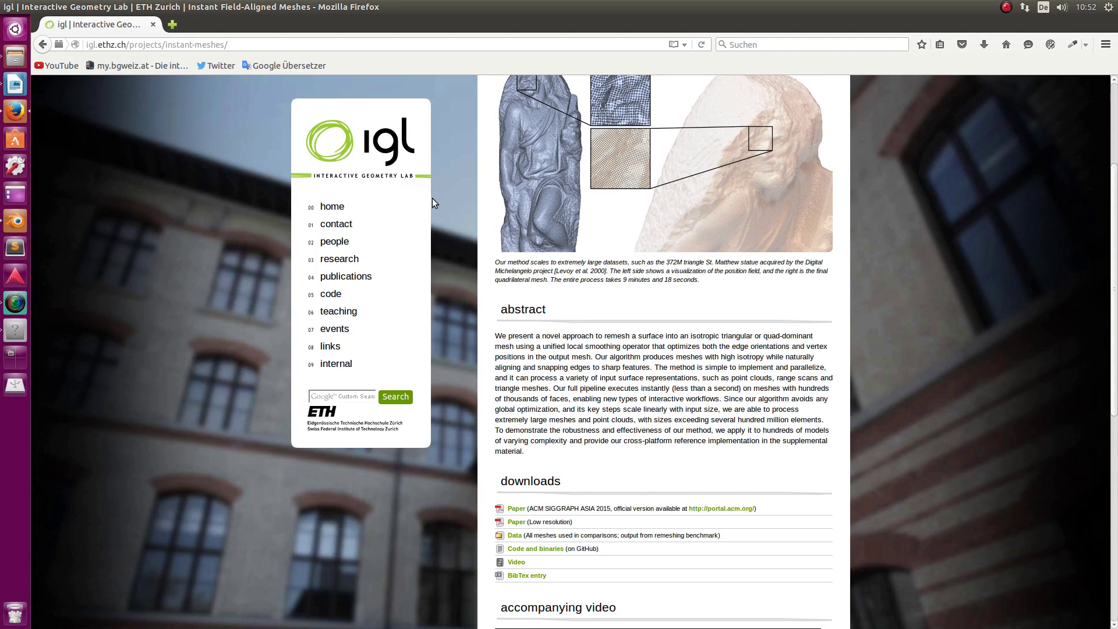
# Step: Switch back to Blender and select the smooth high-resolution skull
pyautogui.click(22, 225)
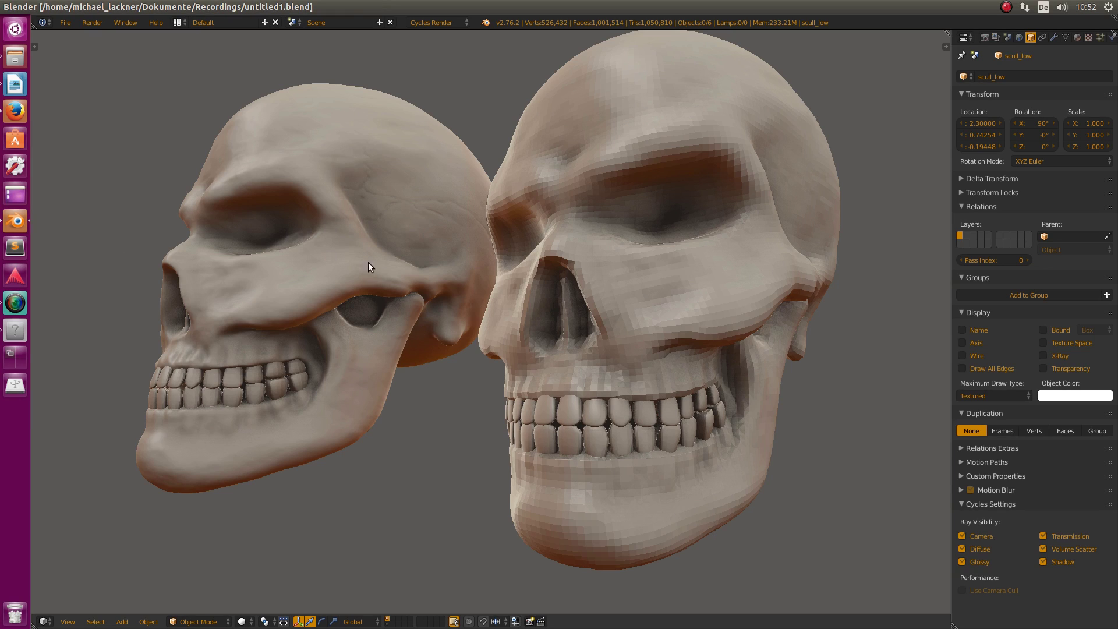
pyautogui.scroll(-3, 336, 223)
pyautogui.moveTo(337, 223); pyautogui.dragTo(382, 247, button='middle')
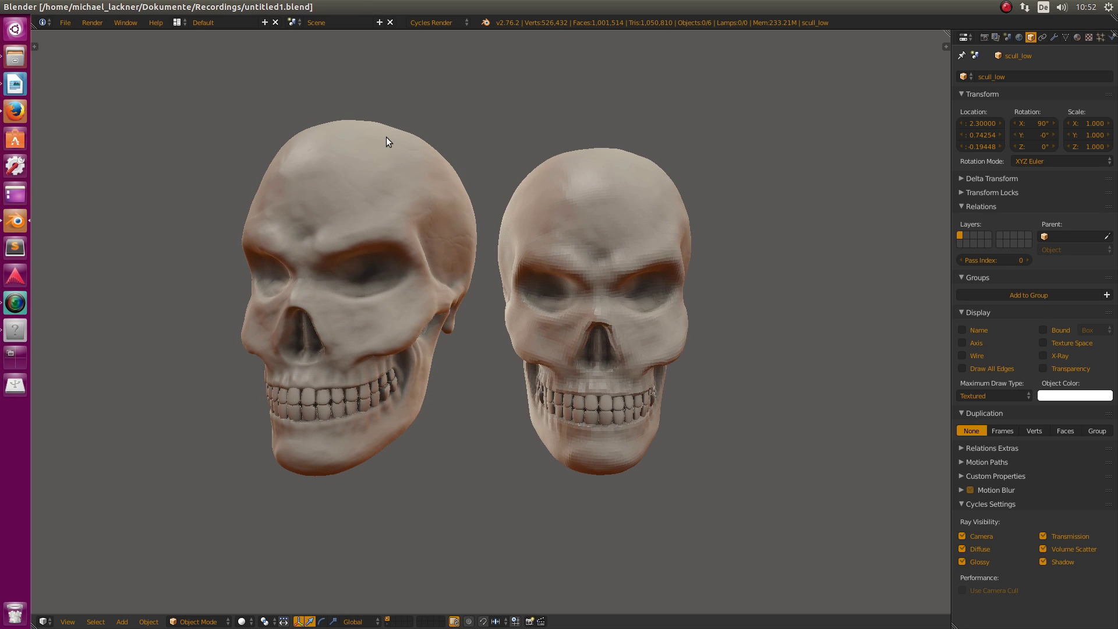
pyautogui.rightClick(371, 138)
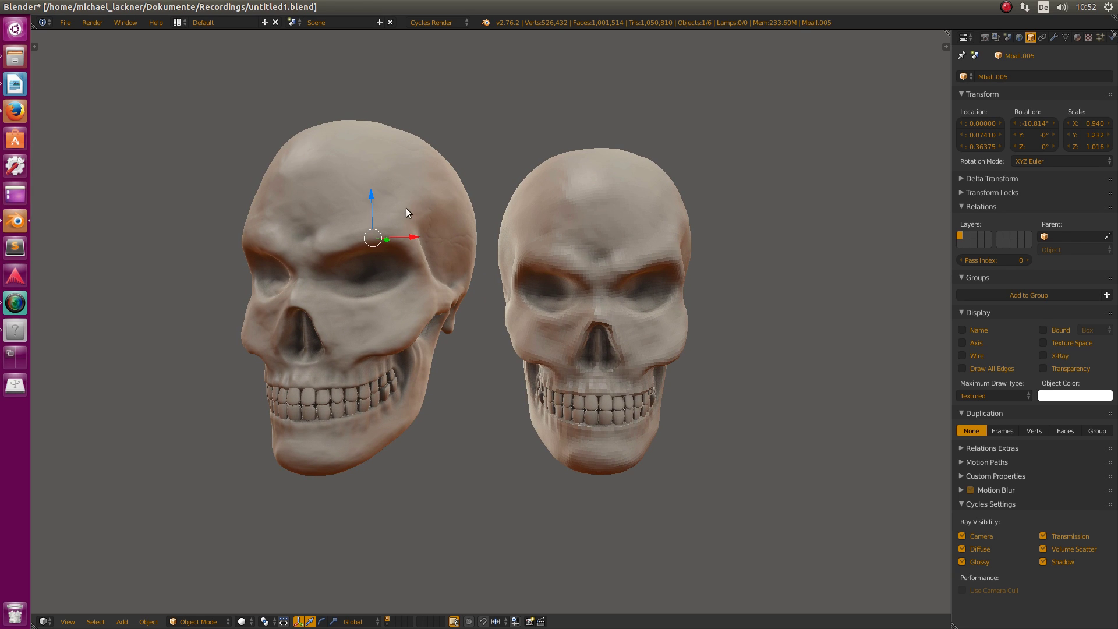
# Step: Turn off Only Render and enable Outline Selected for the 3D view display
pyautogui.press('n')
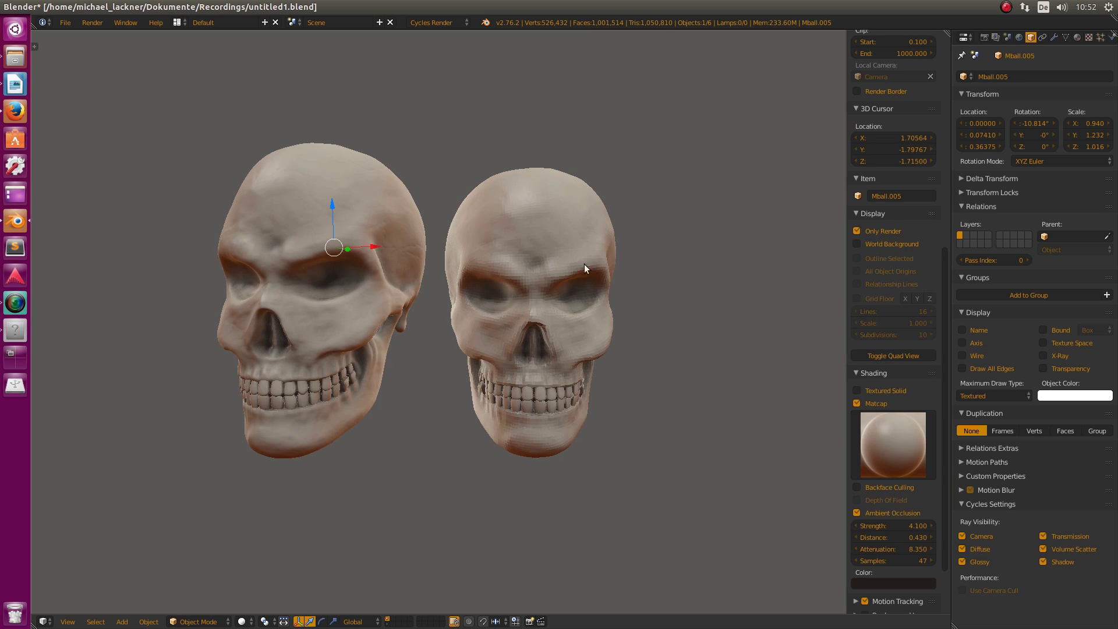
pyautogui.click(856, 232)
pyautogui.click(863, 258)
pyautogui.press('n')
pyautogui.moveTo(434, 239)
pyautogui.mouseDown(button='middle')
pyautogui.moveTo(396, 246)
pyautogui.moveTo(449, 243)
pyautogui.mouseUp(button='middle')
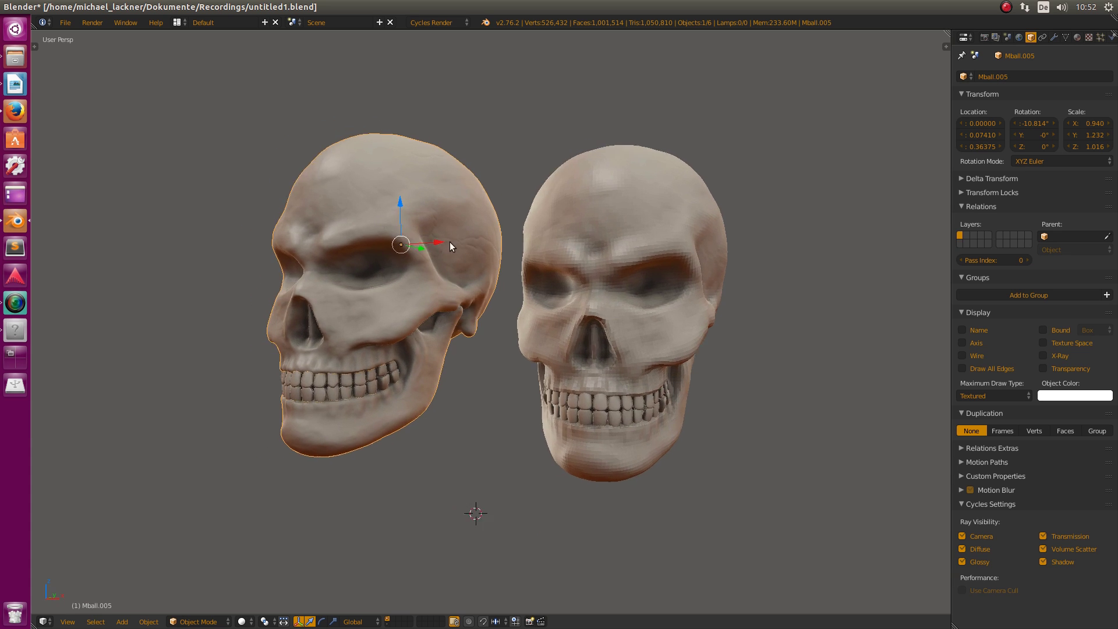
pyautogui.press('KP_Decimal')
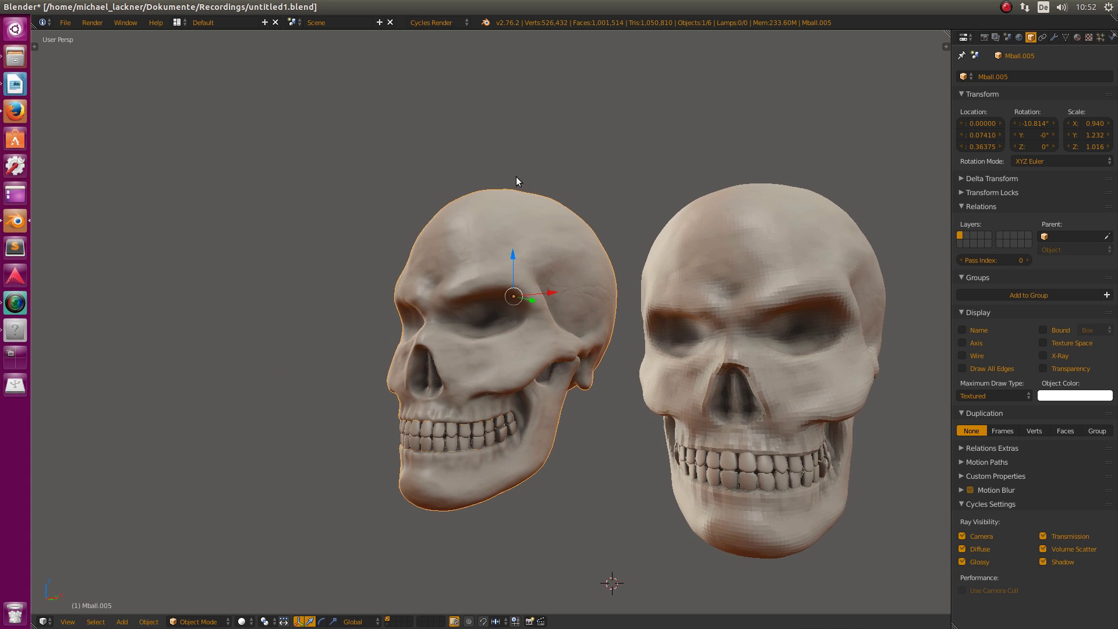
pyautogui.moveTo(516, 177); pyautogui.dragTo(498, 259, button='middle')
# Step: Set up a Wavefront OBJ export of only the selected skull to the home folder, without UVs or materials, and cancel it
pyautogui.click(65, 22)
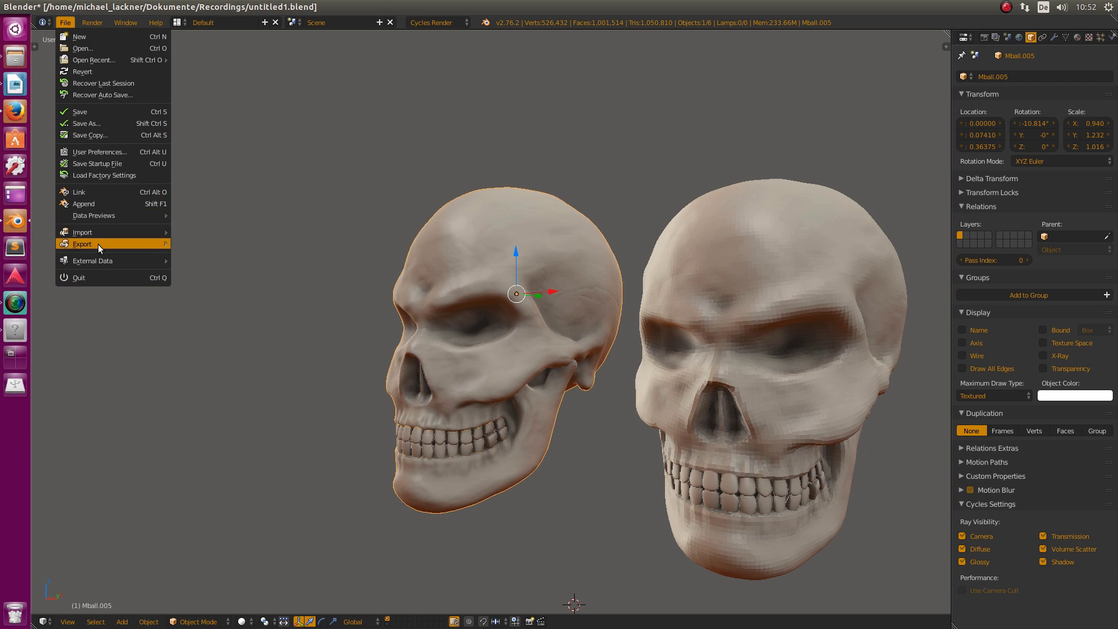
pyautogui.moveTo(96, 243)
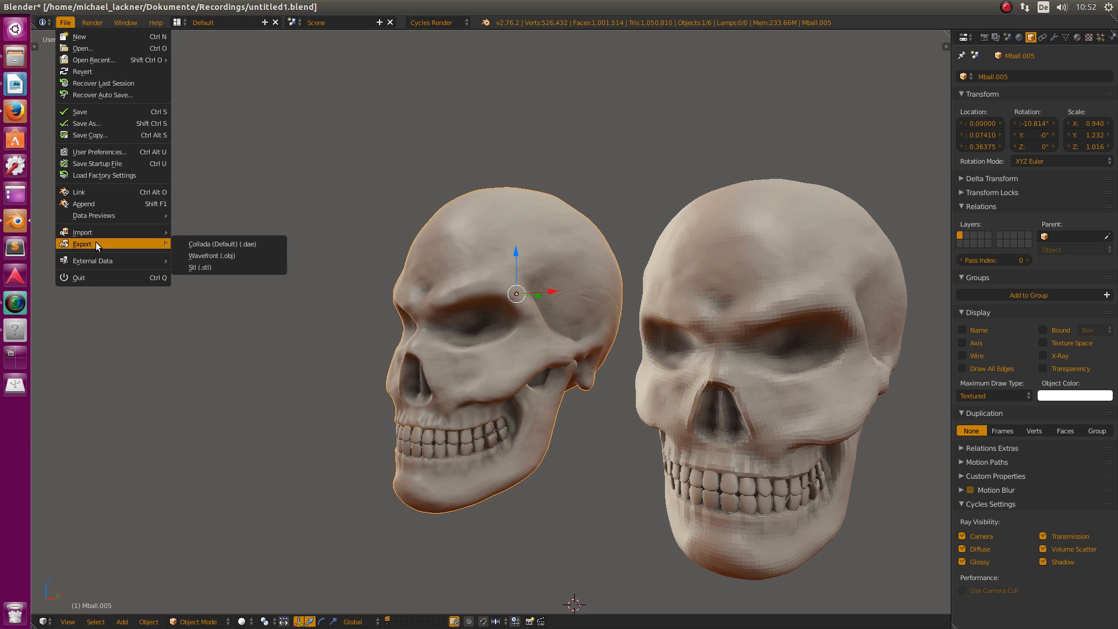
pyautogui.click(218, 256)
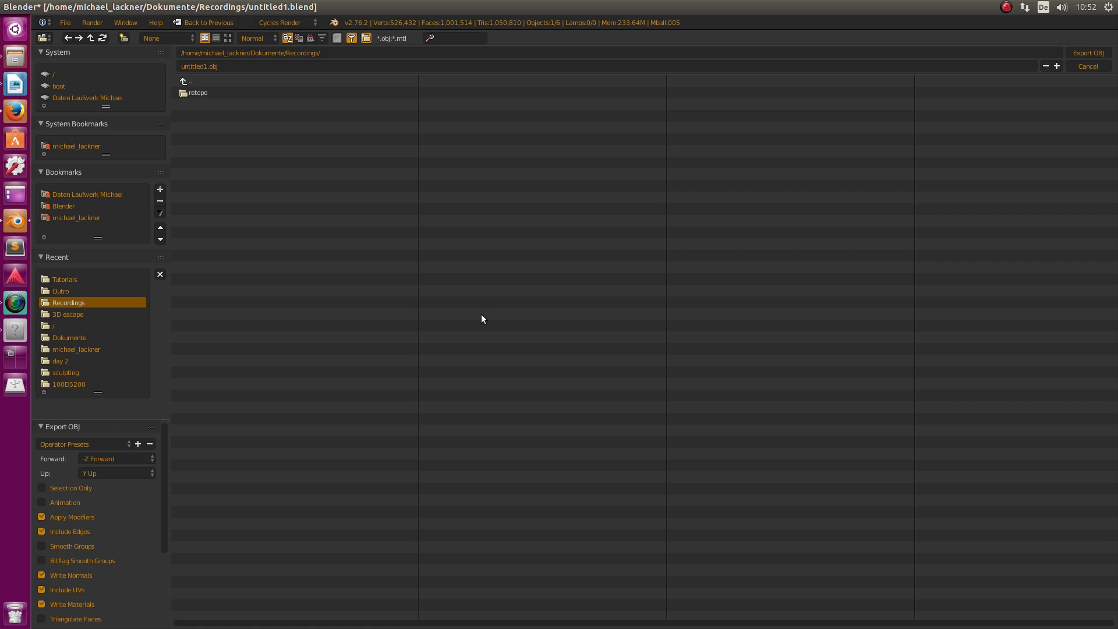
pyautogui.click(87, 348)
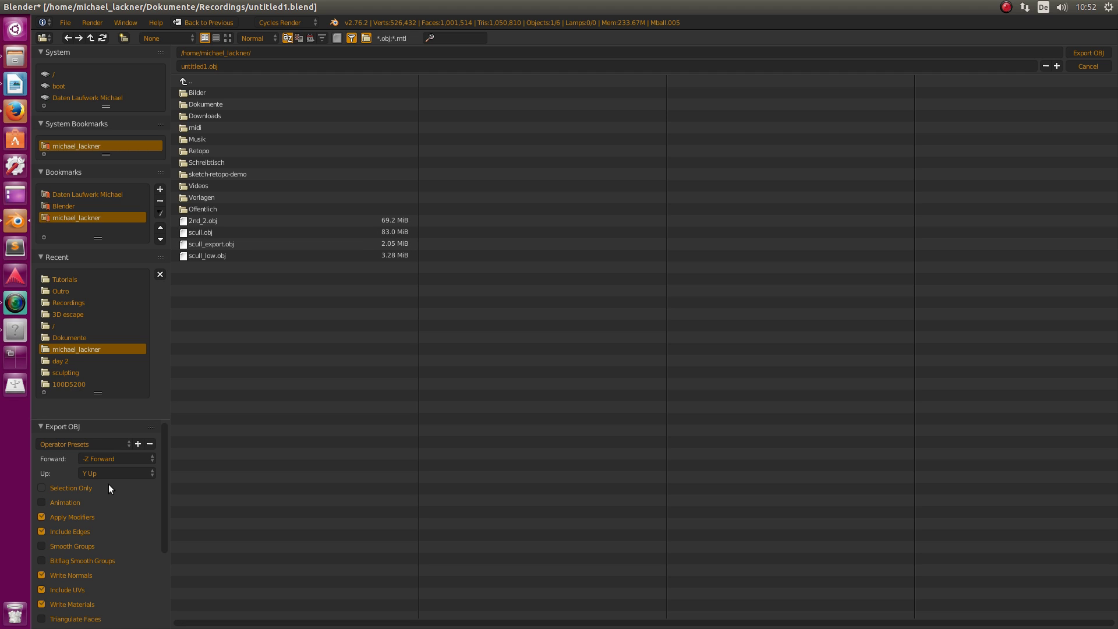
pyautogui.scroll(-2, 108, 481)
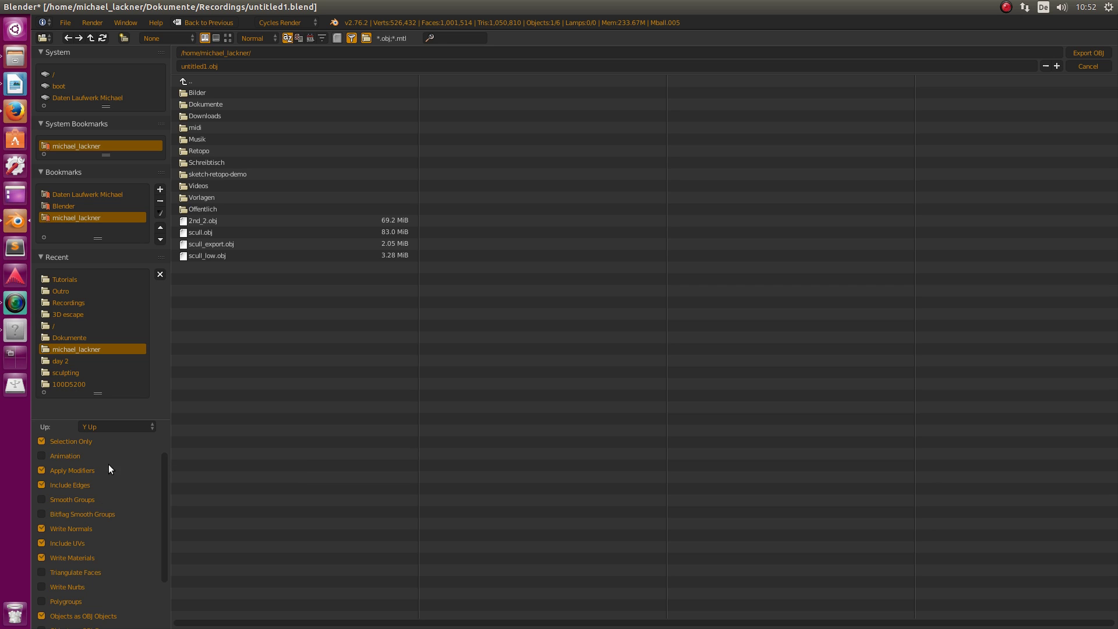
pyautogui.scroll(-2, 90, 465)
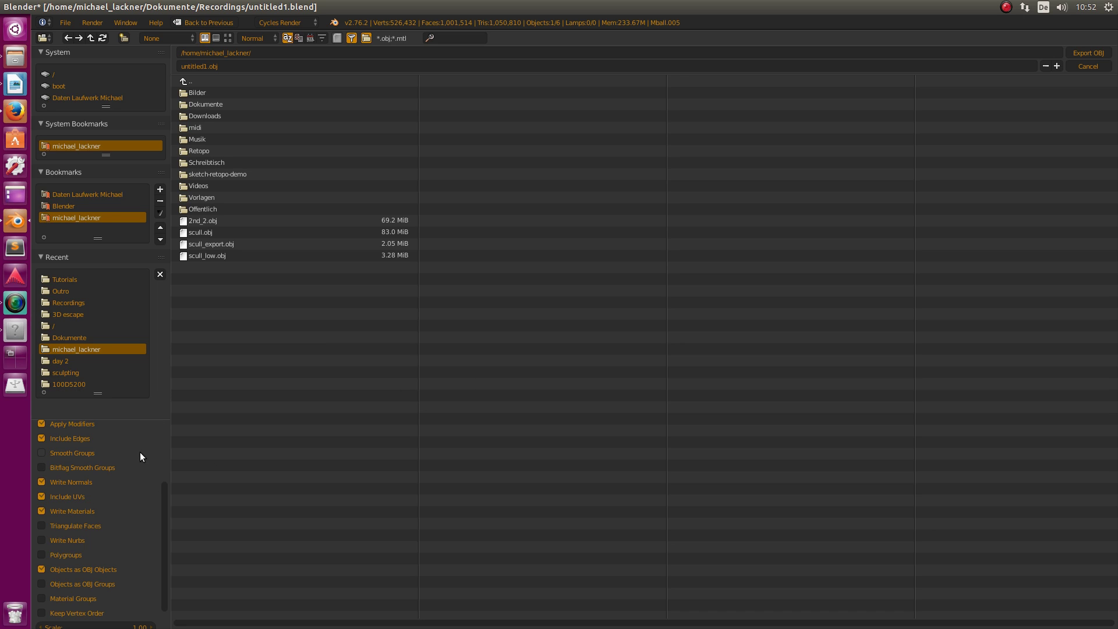
pyautogui.click(40, 511)
pyautogui.scroll(4, 85, 494)
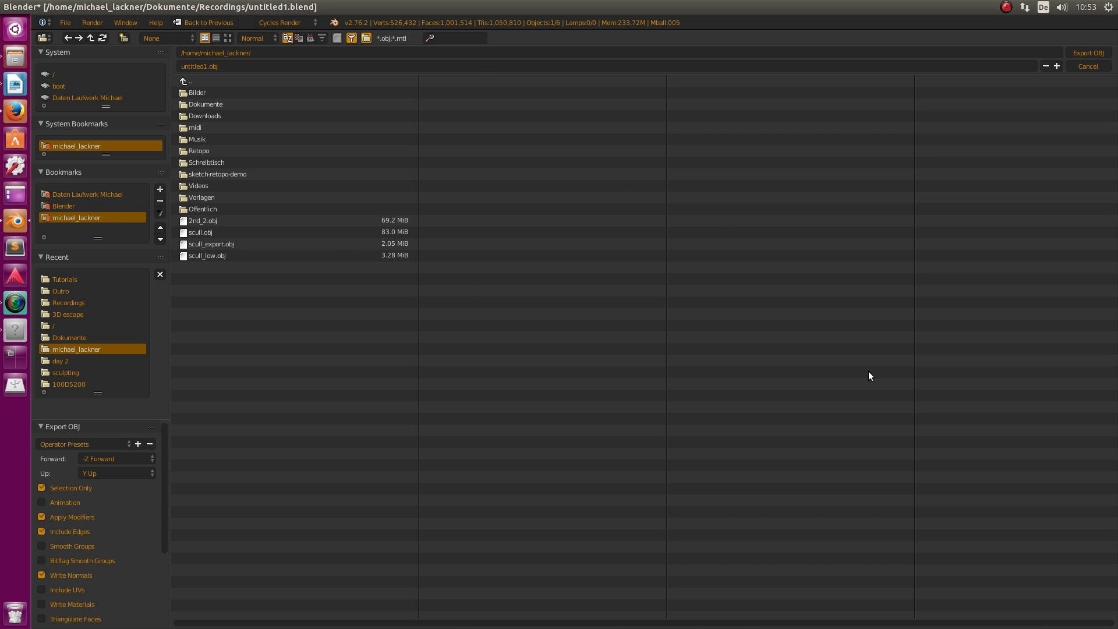
pyautogui.press('Escape')
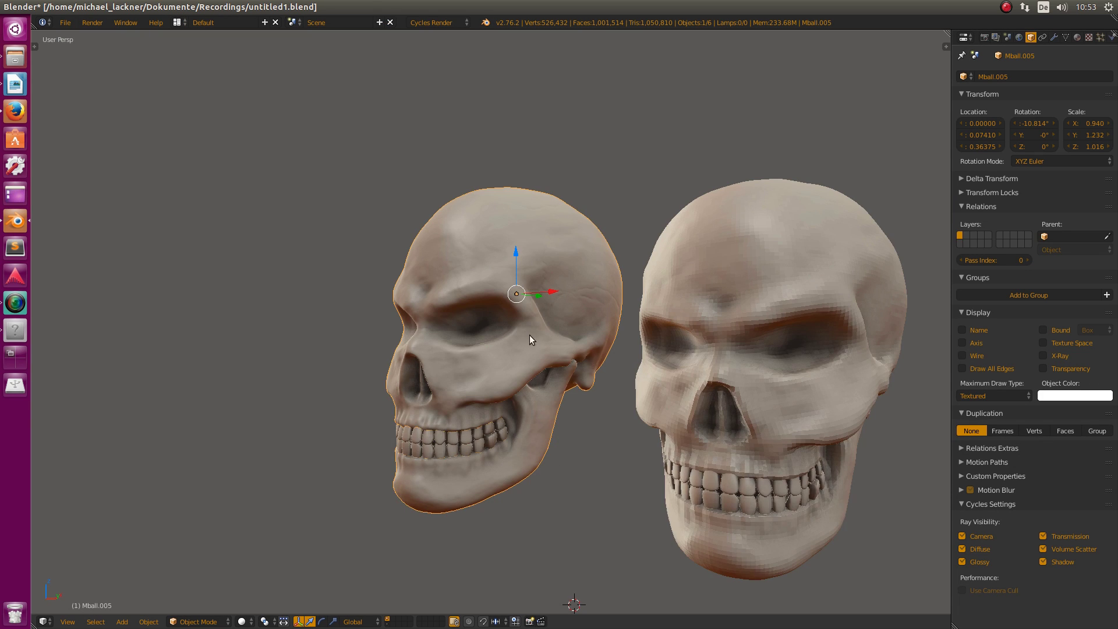
pyautogui.scroll(-2, 544, 343)
pyautogui.scroll(2, 553, 367)
pyautogui.scroll(1, 545, 378)
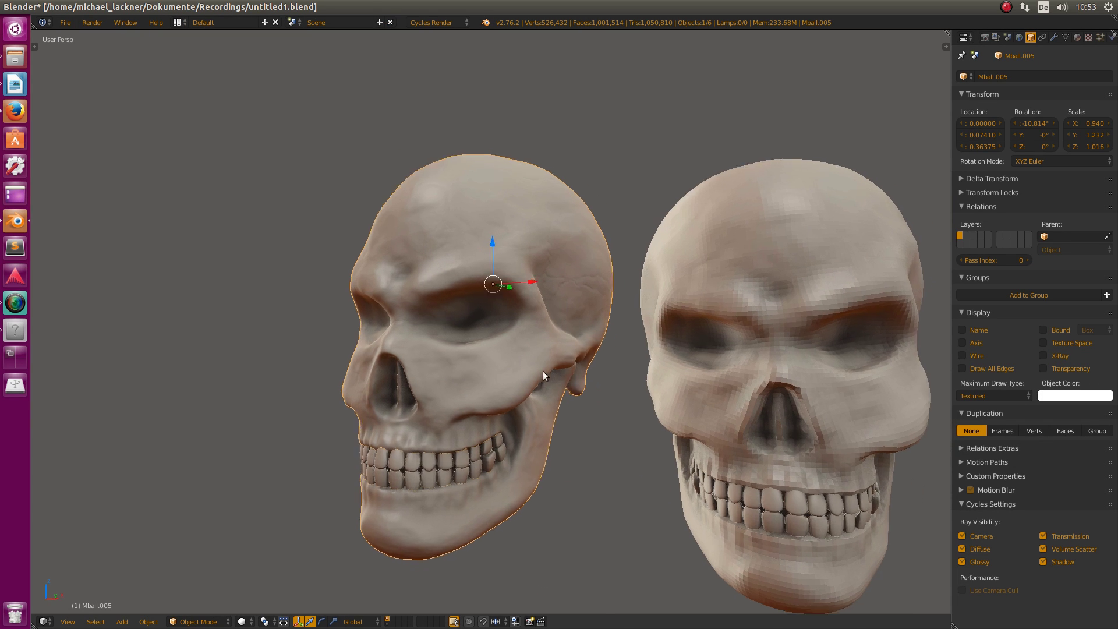
pyautogui.scroll(-1, 543, 372)
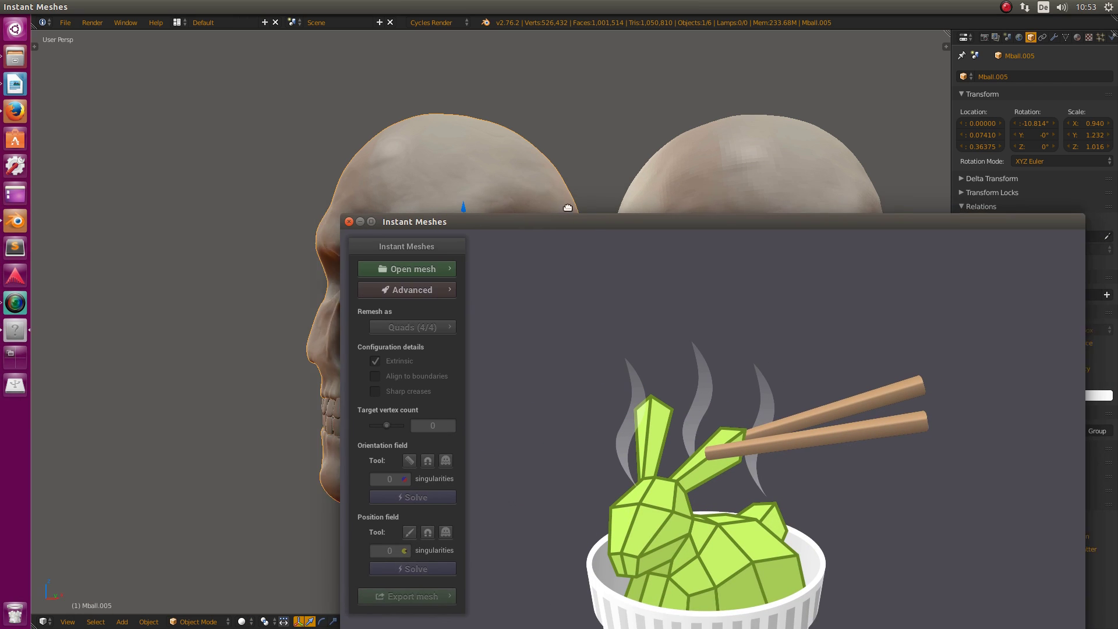
# Step: Maximize the Instant Meshes window and open the mesh scull.obj from the home folder
pyautogui.moveTo(593, 222); pyautogui.dragTo(430, 6)
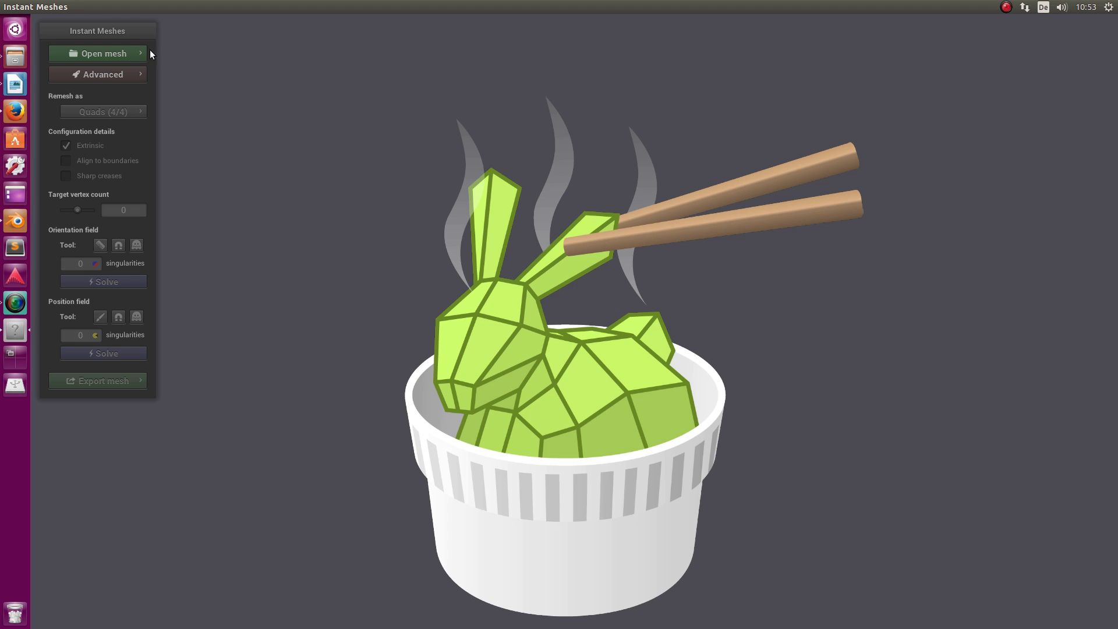
pyautogui.click(128, 53)
pyautogui.click(188, 58)
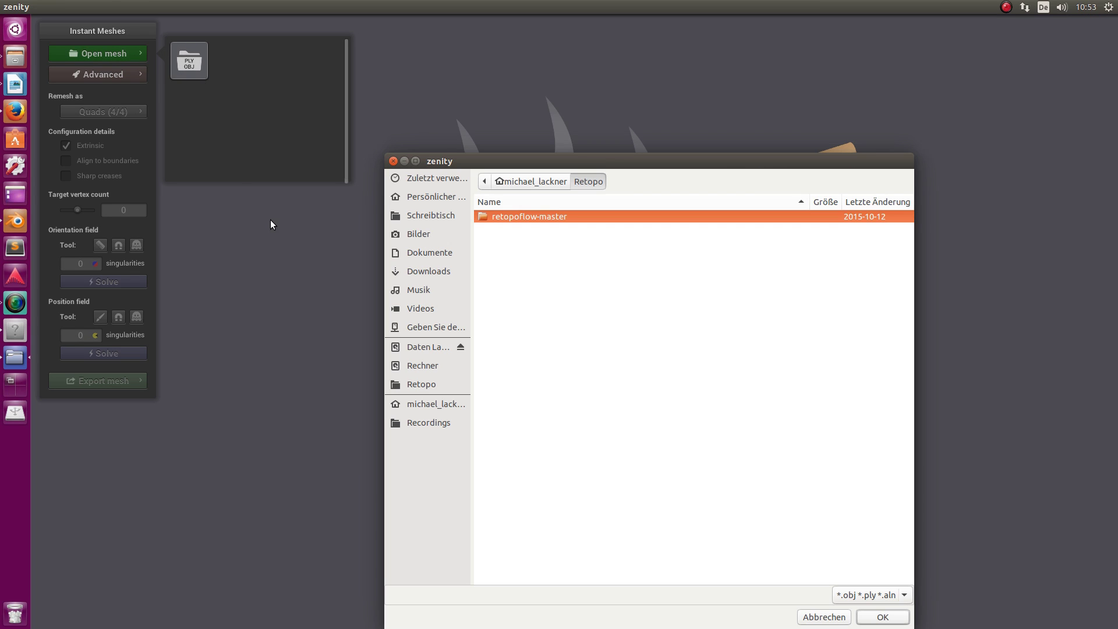
pyautogui.click(427, 408)
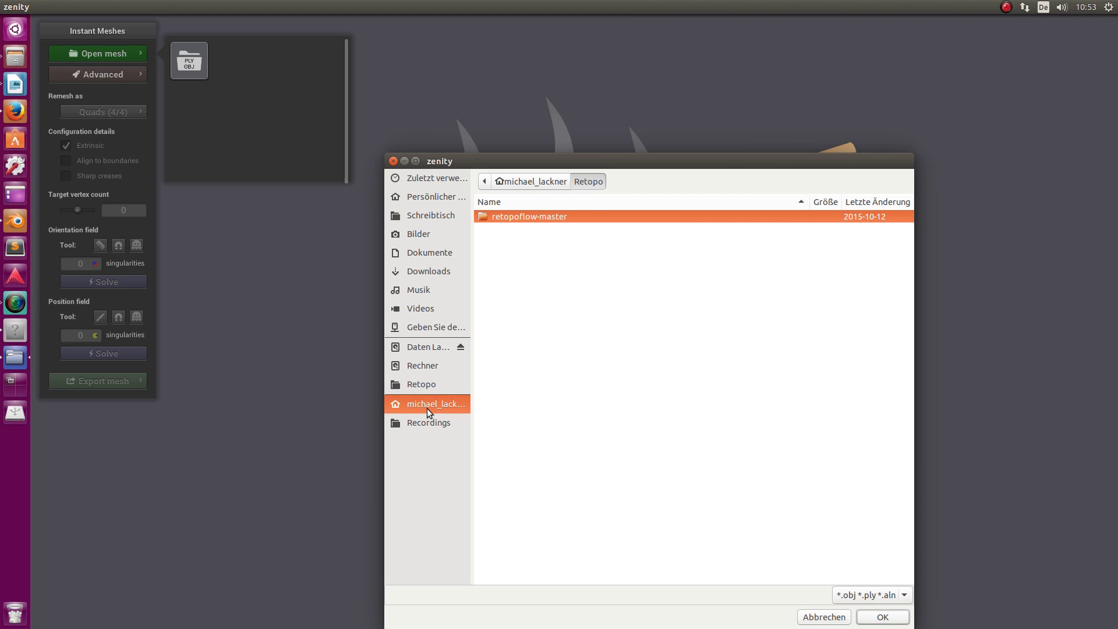
pyautogui.click(527, 365)
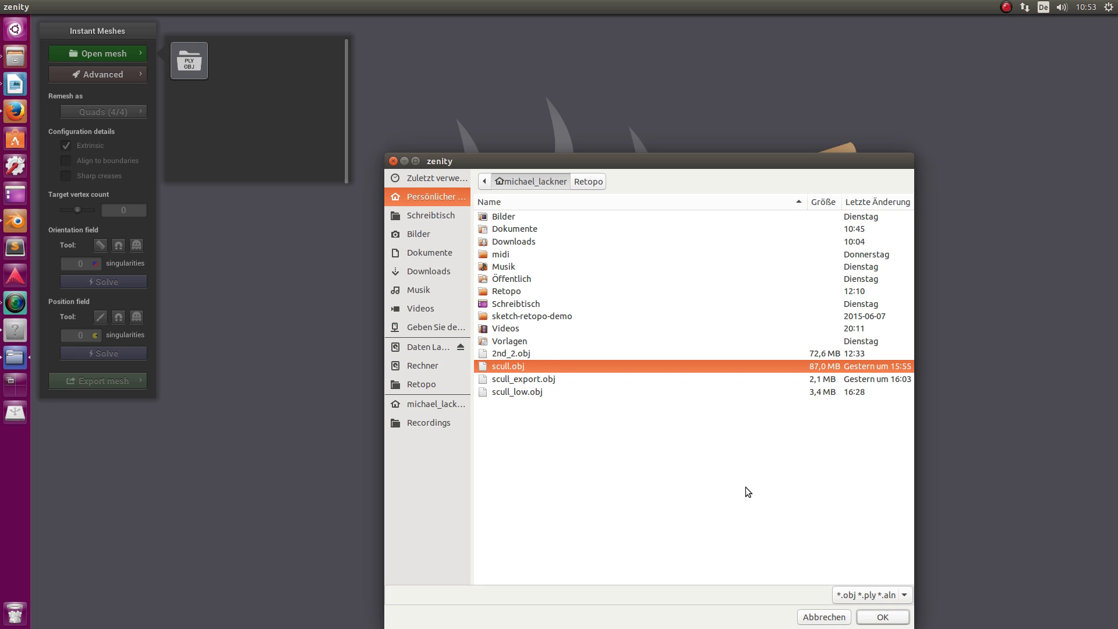
pyautogui.click(886, 617)
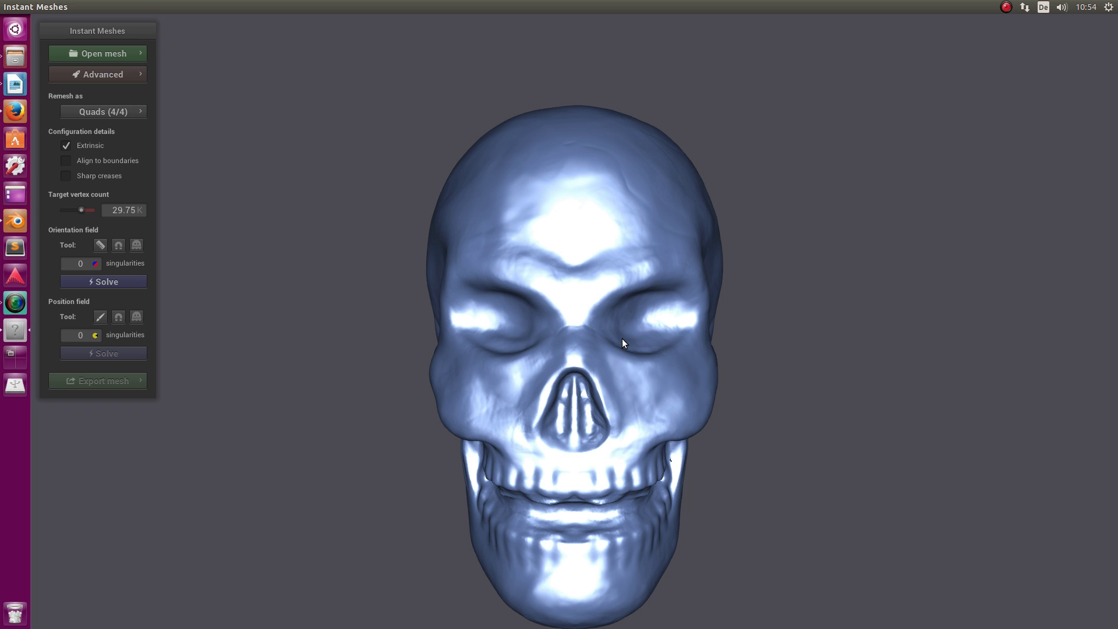
# Step: Examine the loaded skull mesh from the front at different zoom levels
pyautogui.scroll(-2, 617, 336)
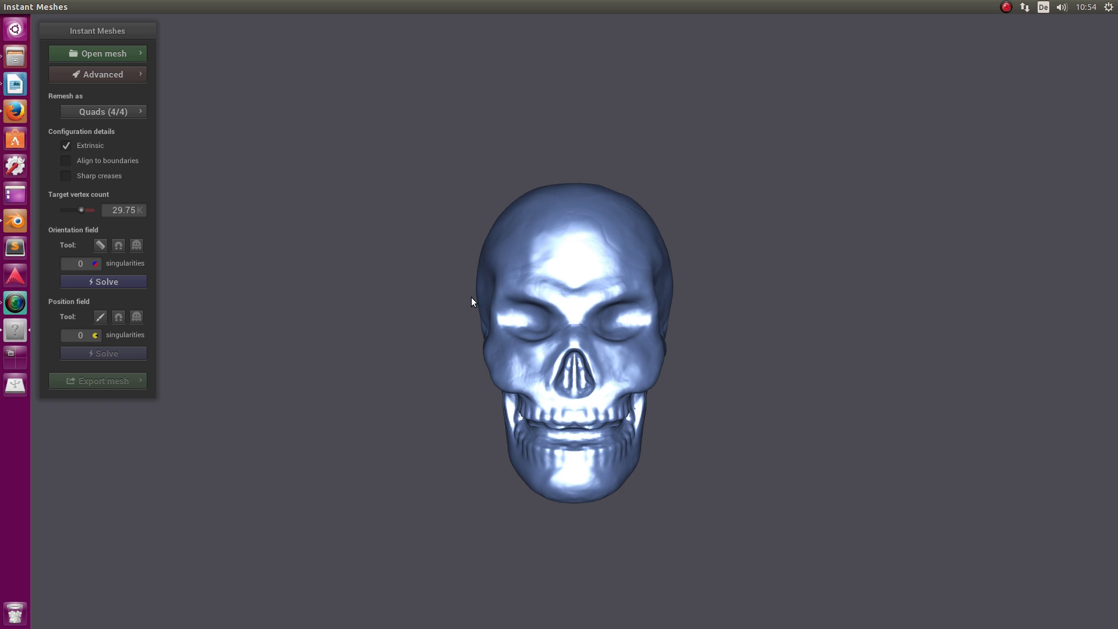
pyautogui.scroll(2, 592, 363)
pyautogui.moveTo(592, 364); pyautogui.dragTo(697, 348)
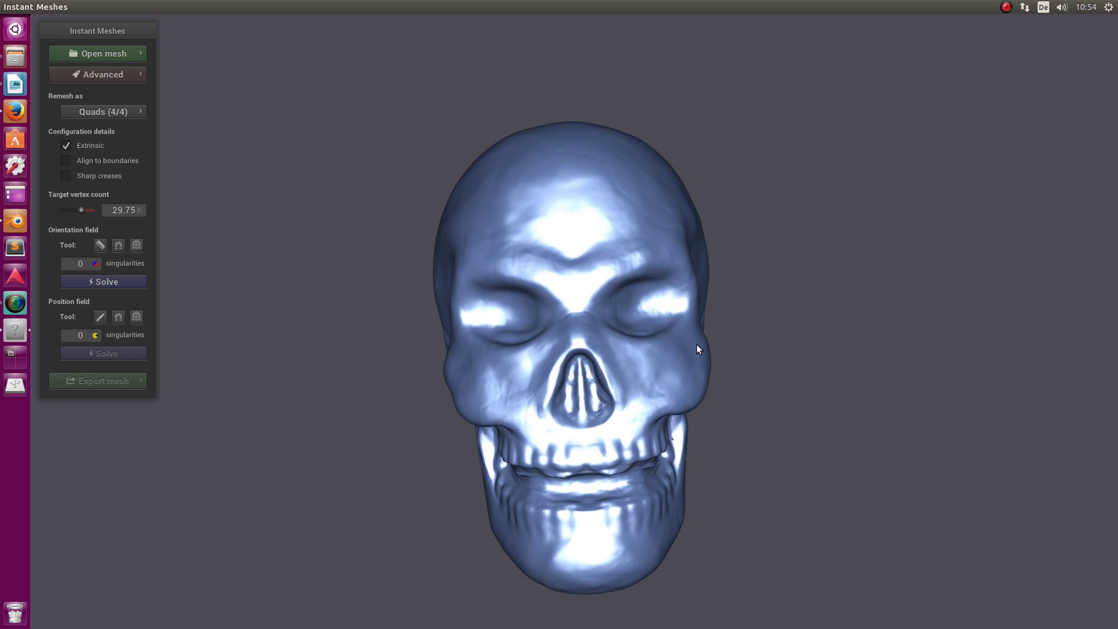
pyautogui.scroll(2, 616, 364)
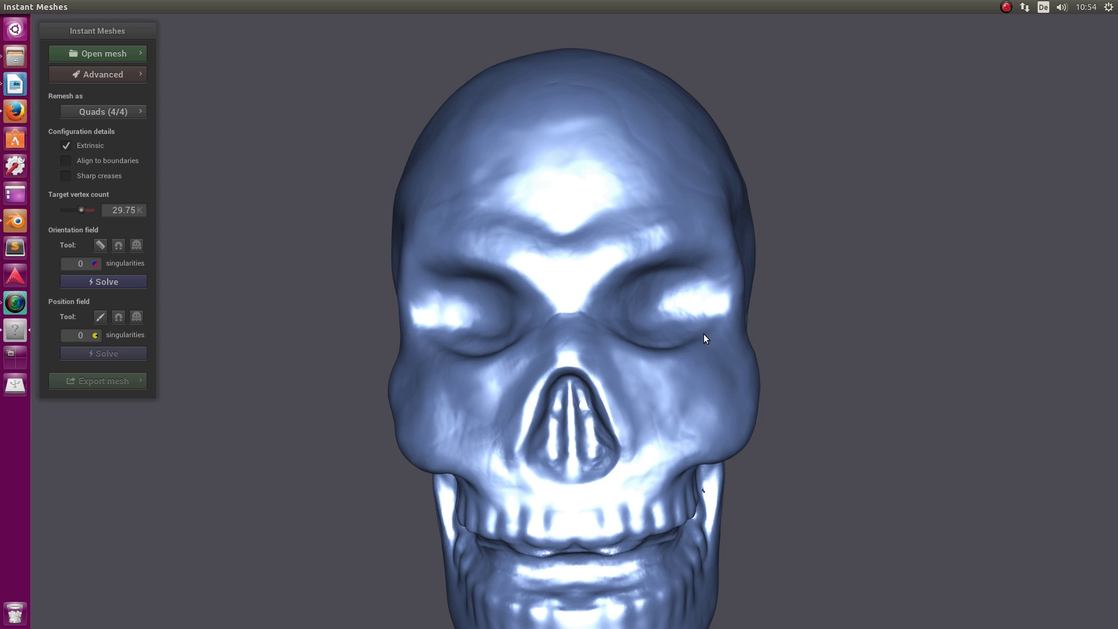
pyautogui.scroll(-2, 703, 338)
pyautogui.moveTo(739, 320); pyautogui.dragTo(727, 300)
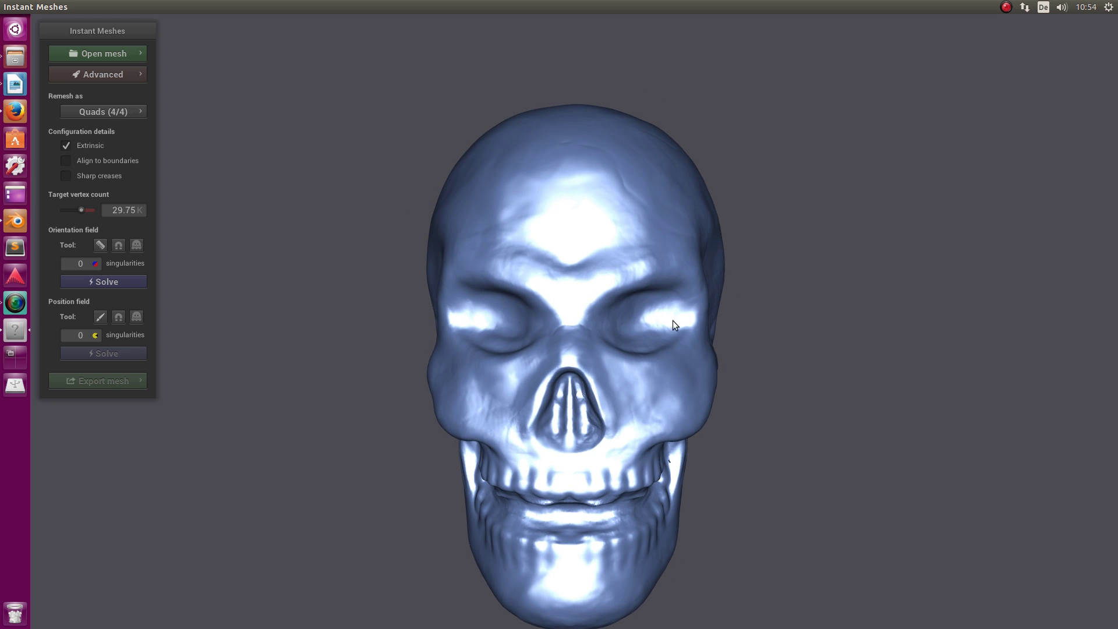
# Step: Review the available remesh types, comparing the triangle option with the two quad options
pyautogui.moveTo(672, 324); pyautogui.dragTo(781, 323)
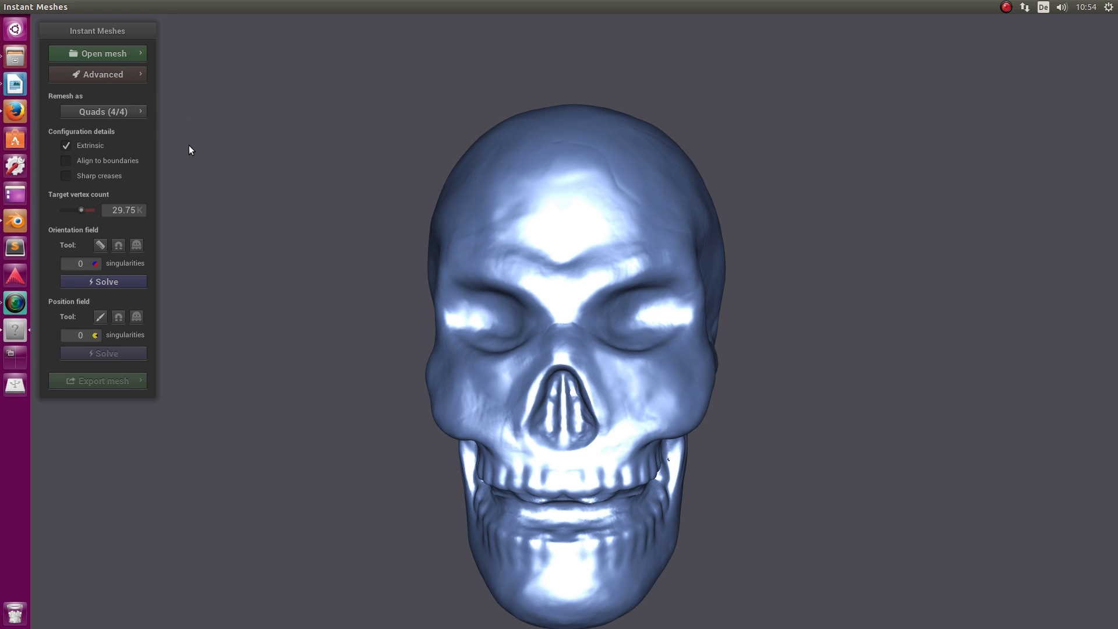
pyautogui.click(121, 111)
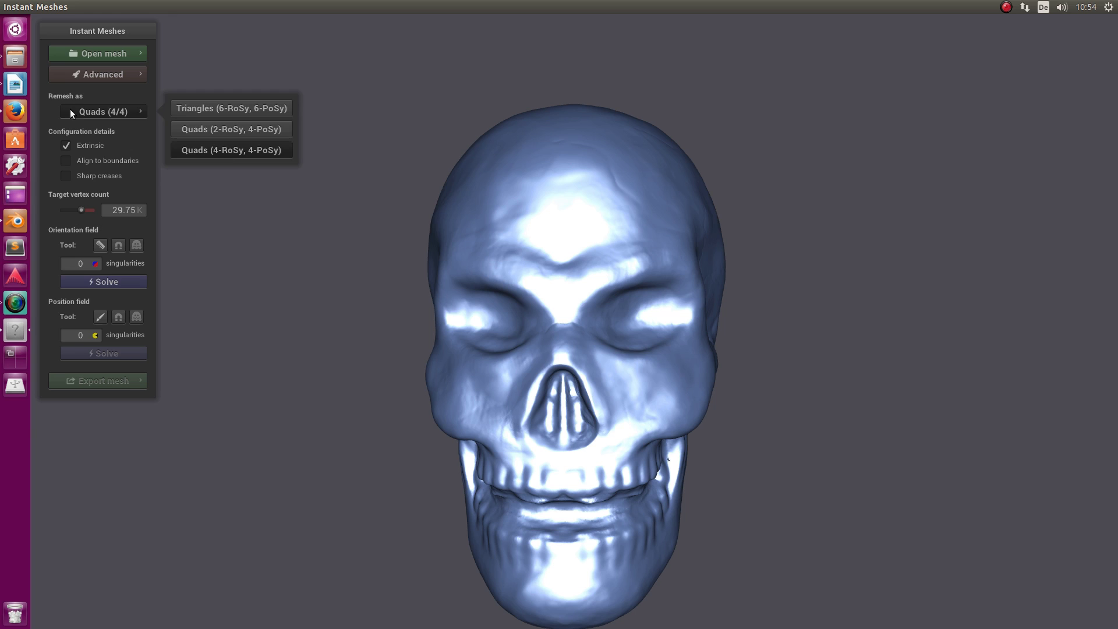
pyautogui.click(93, 113)
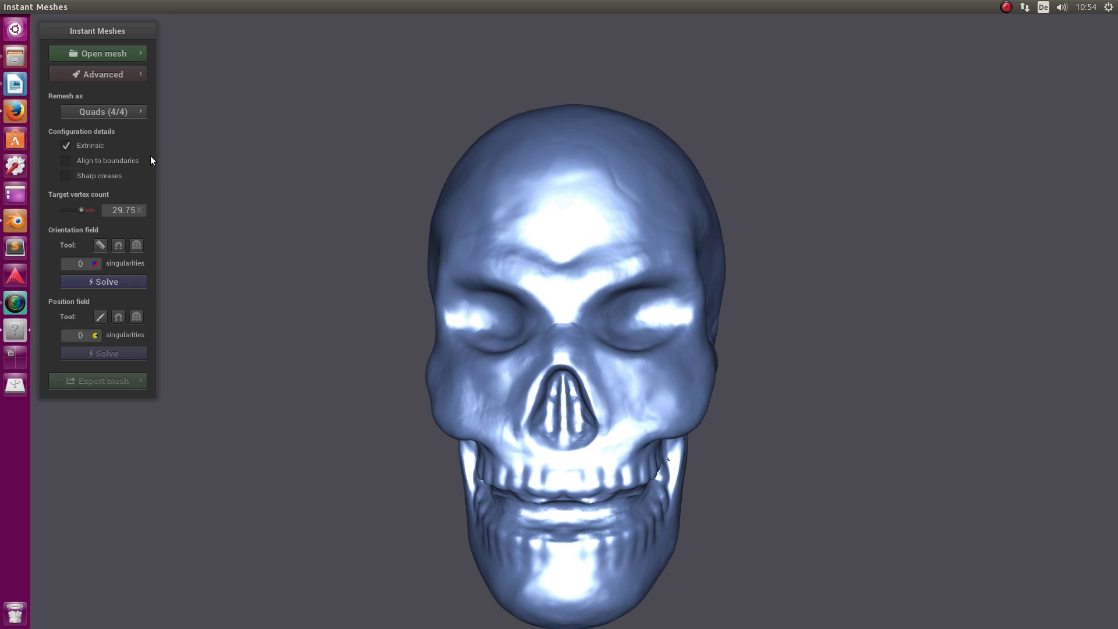
pyautogui.click(124, 111)
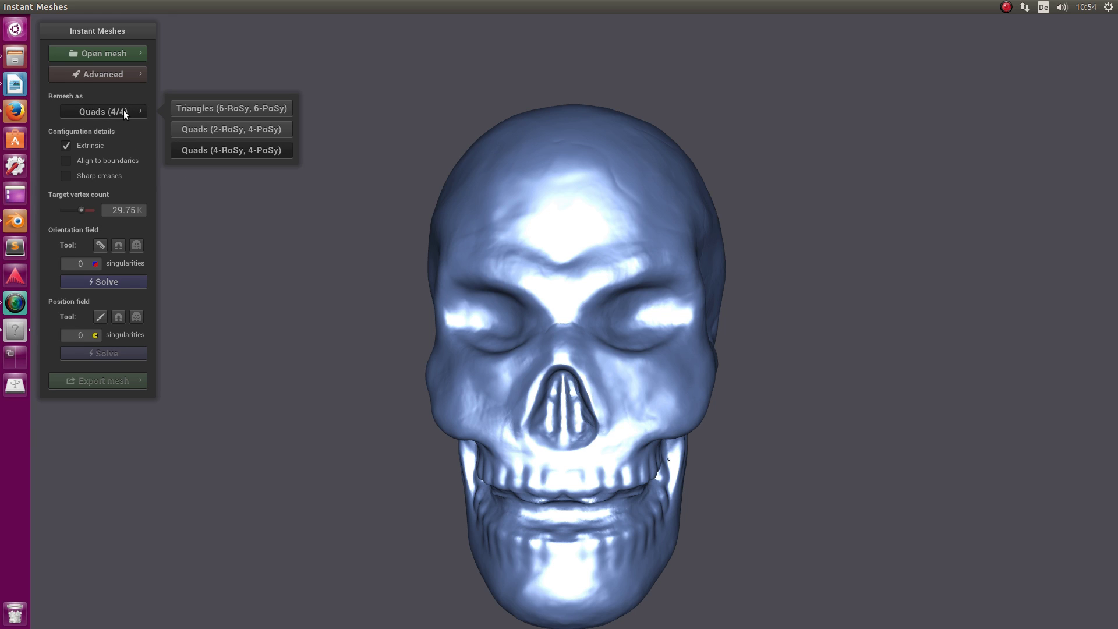
pyautogui.click(95, 112)
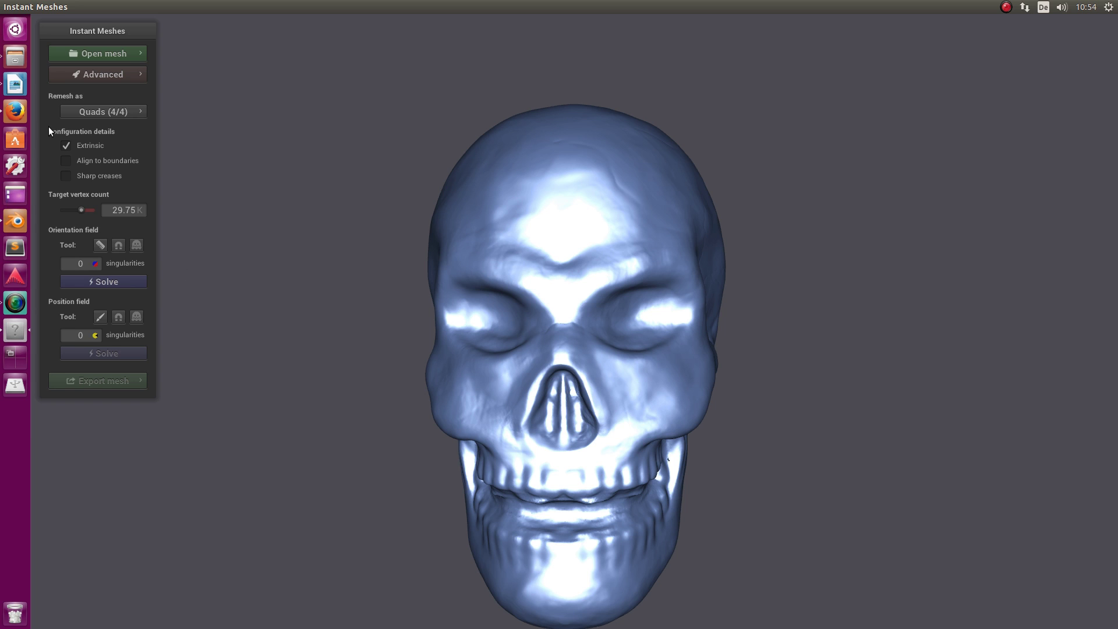
# Step: Solve the orientation field for the skull mesh
pyautogui.moveTo(422, 415); pyautogui.dragTo(455, 404)
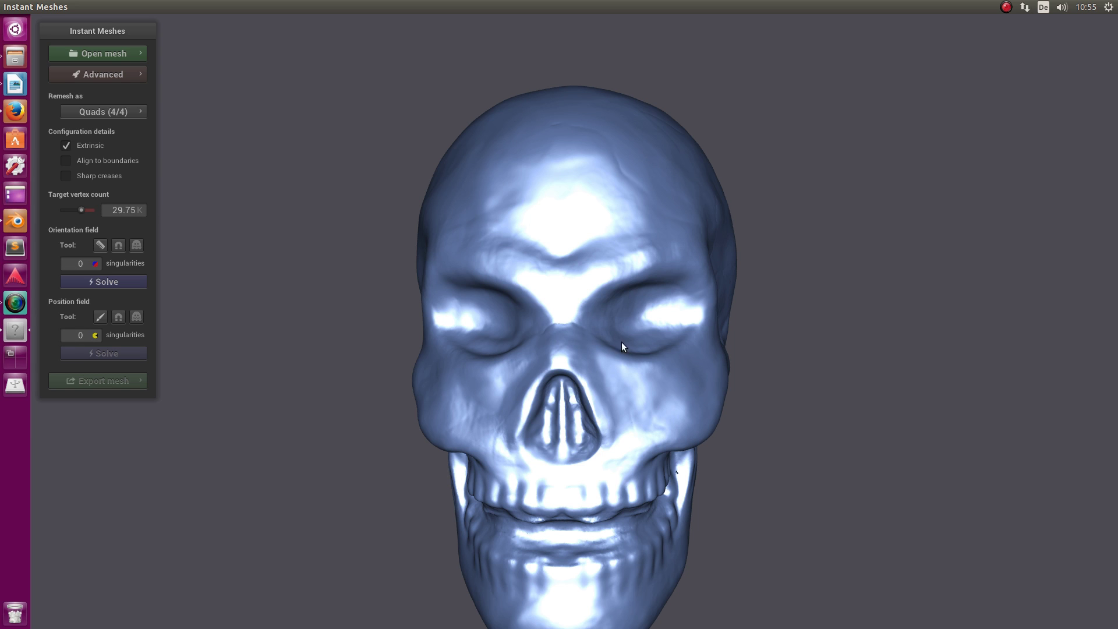
pyautogui.moveTo(560, 374); pyautogui.dragTo(579, 431)
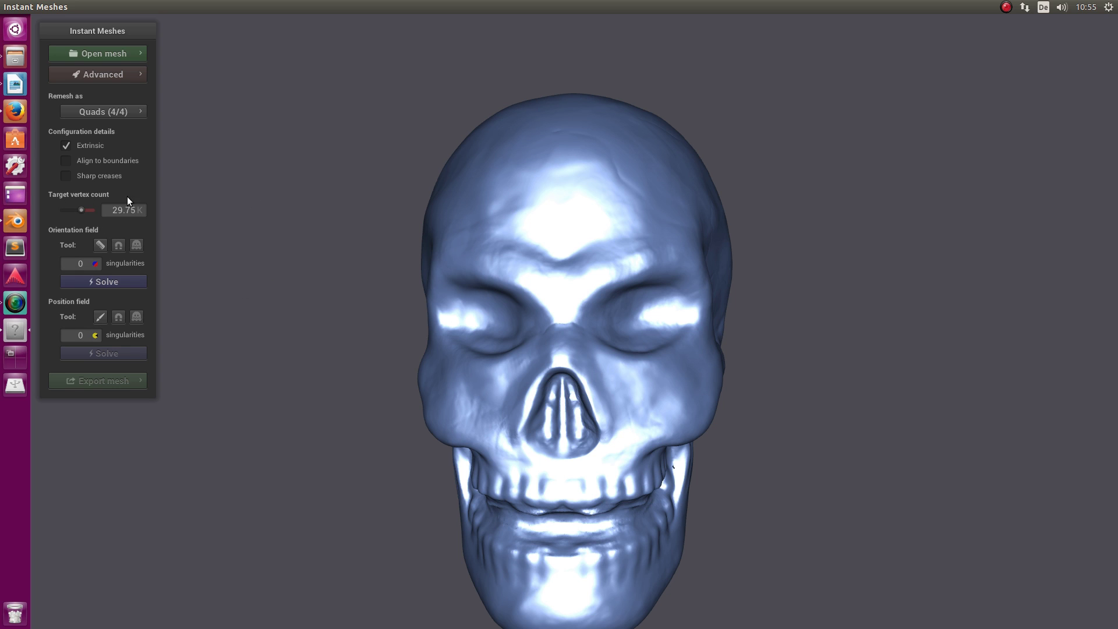
pyautogui.scroll(-2, 749, 393)
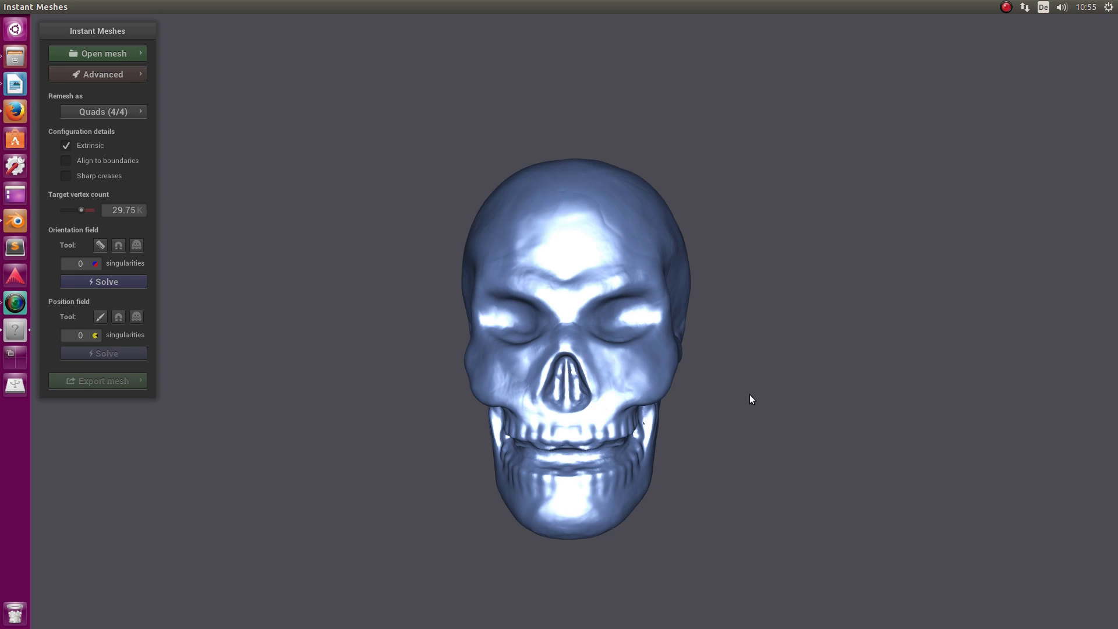
pyautogui.scroll(3, 661, 455)
pyautogui.moveTo(851, 446); pyautogui.dragTo(786, 404)
pyautogui.moveTo(824, 439)
pyautogui.mouseDown()
pyautogui.moveTo(813, 474)
pyautogui.moveTo(820, 428)
pyautogui.mouseUp()
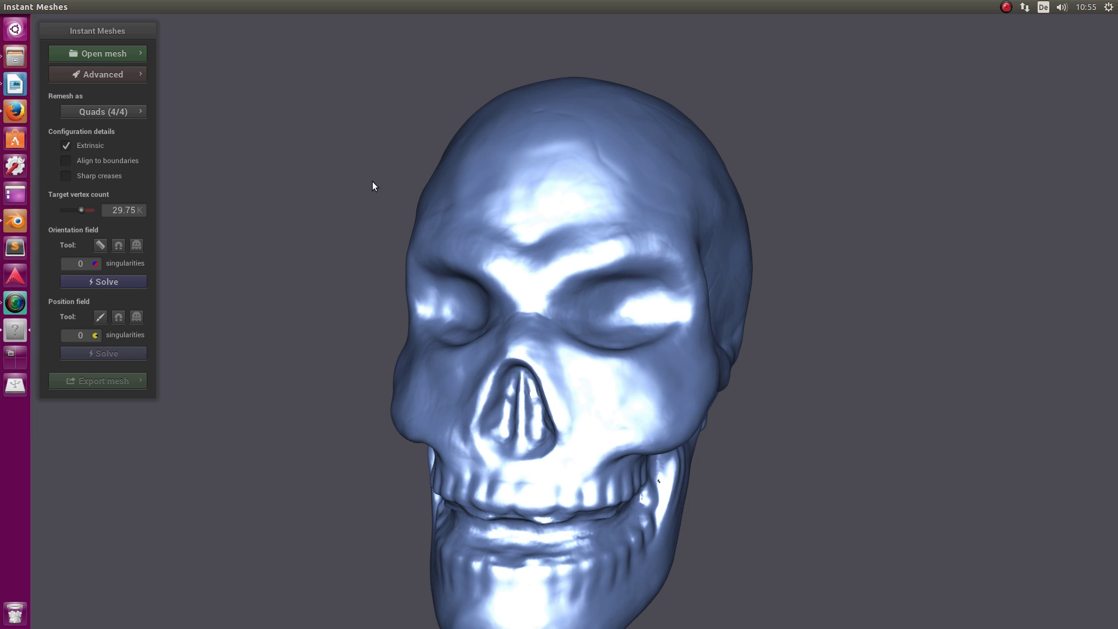
pyautogui.click(116, 286)
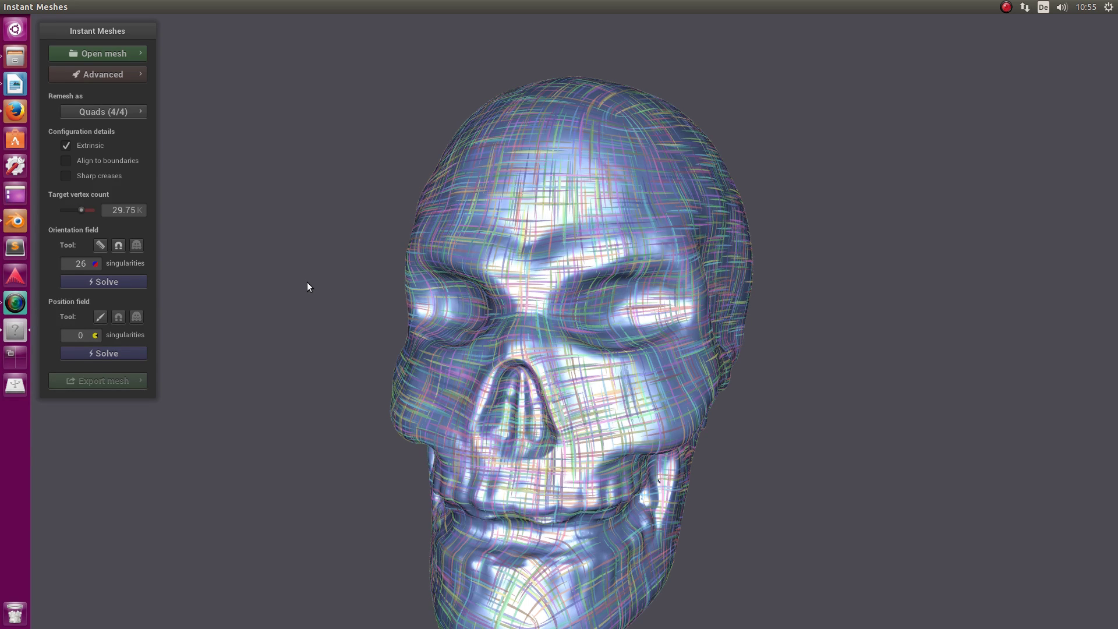
# Step: Check the orientation field's flow lines across the skull and solve the position field
pyautogui.scroll(-4, 731, 327)
pyautogui.scroll(3, 710, 343)
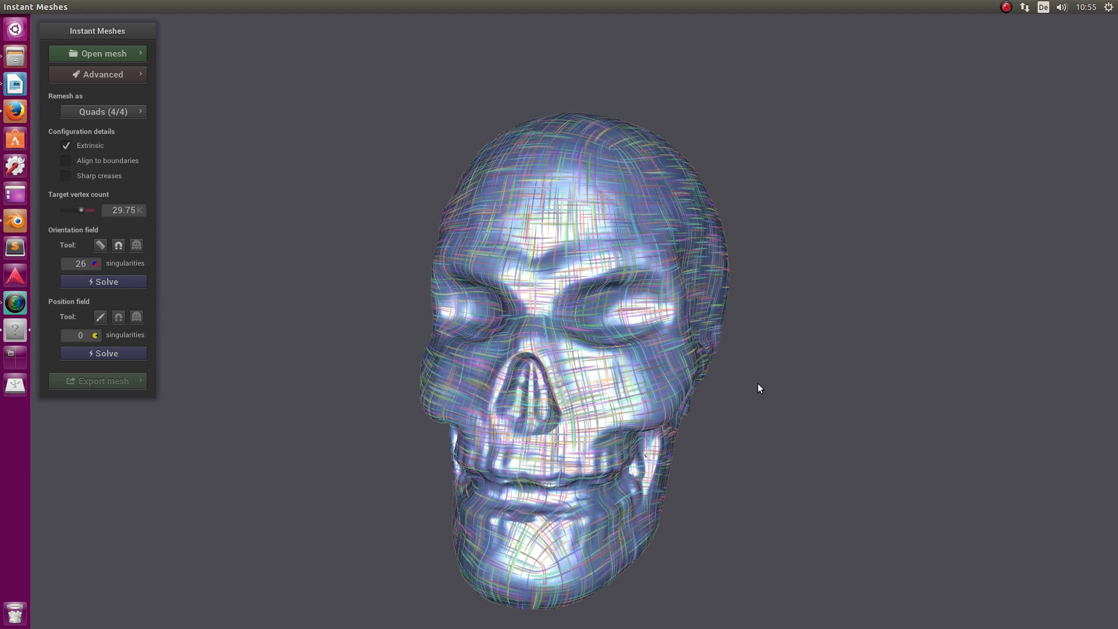
pyautogui.moveTo(758, 384); pyautogui.dragTo(773, 403)
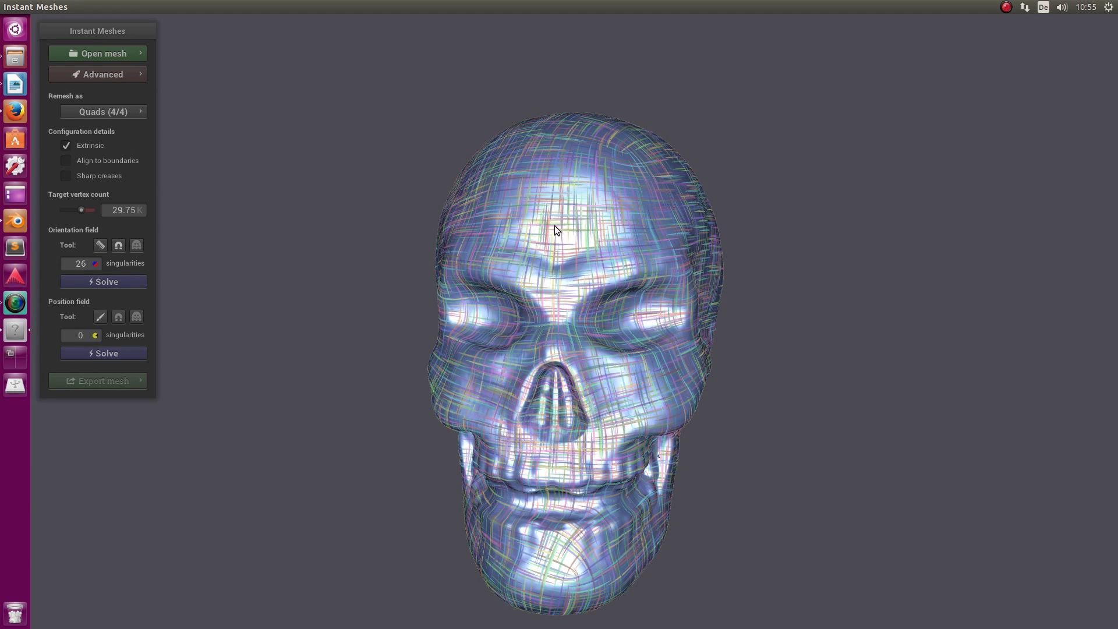
pyautogui.moveTo(713, 563); pyautogui.dragTo(761, 541)
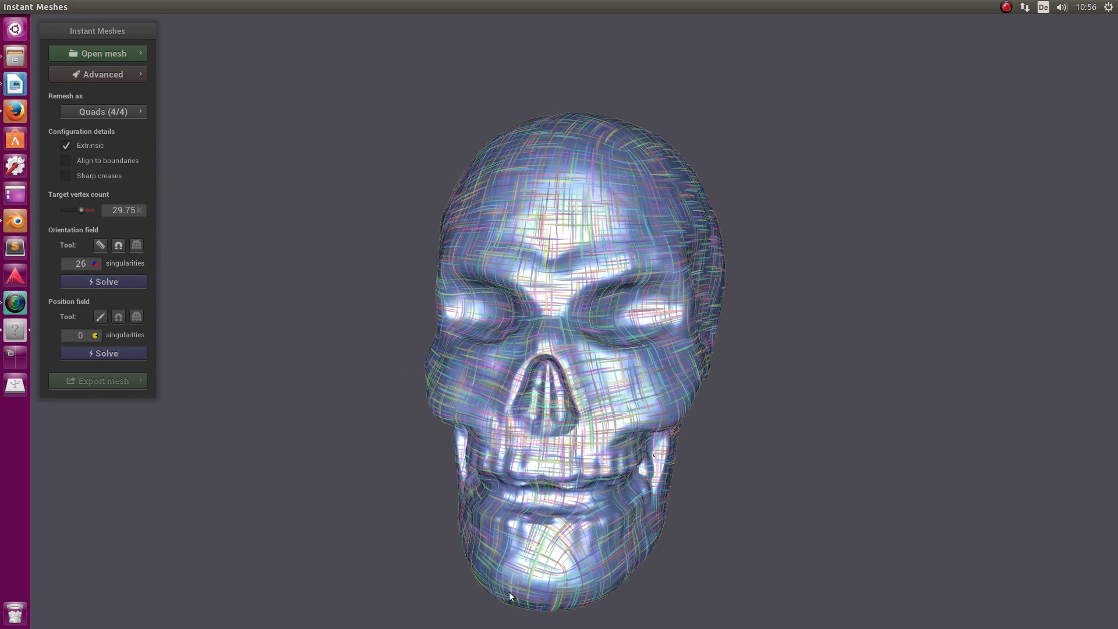
pyautogui.moveTo(679, 554); pyautogui.dragTo(536, 523)
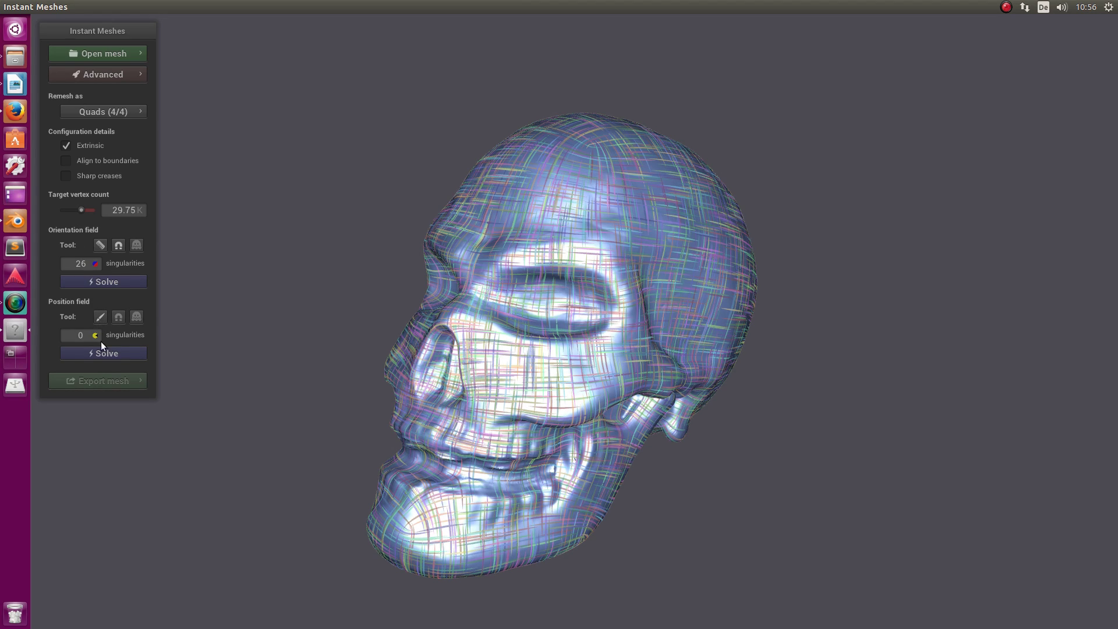
pyautogui.click(125, 353)
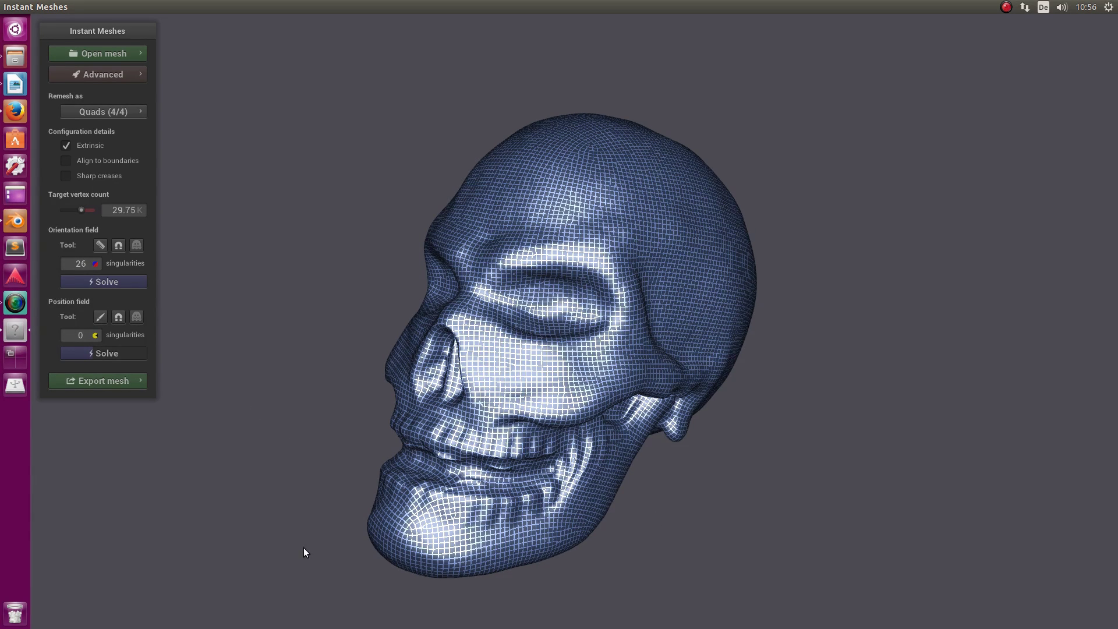
# Step: Examine the resulting quad layout on the skull's face, mouth and chin from several angles and distances
pyautogui.moveTo(903, 508); pyautogui.dragTo(832, 439)
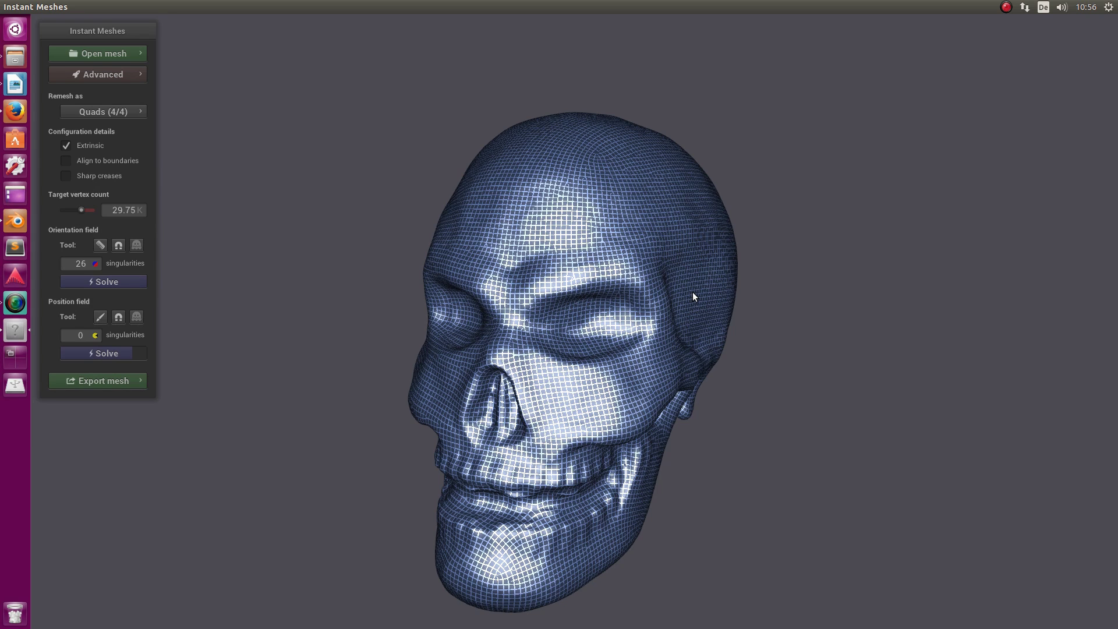
pyautogui.scroll(-2, 693, 350)
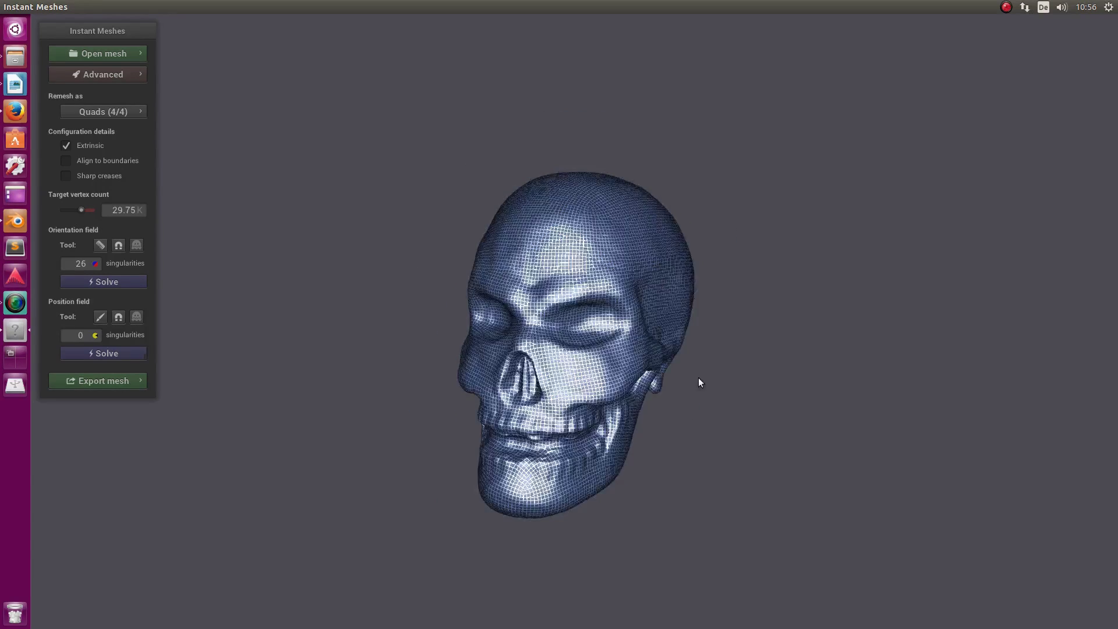
pyautogui.scroll(4, 687, 385)
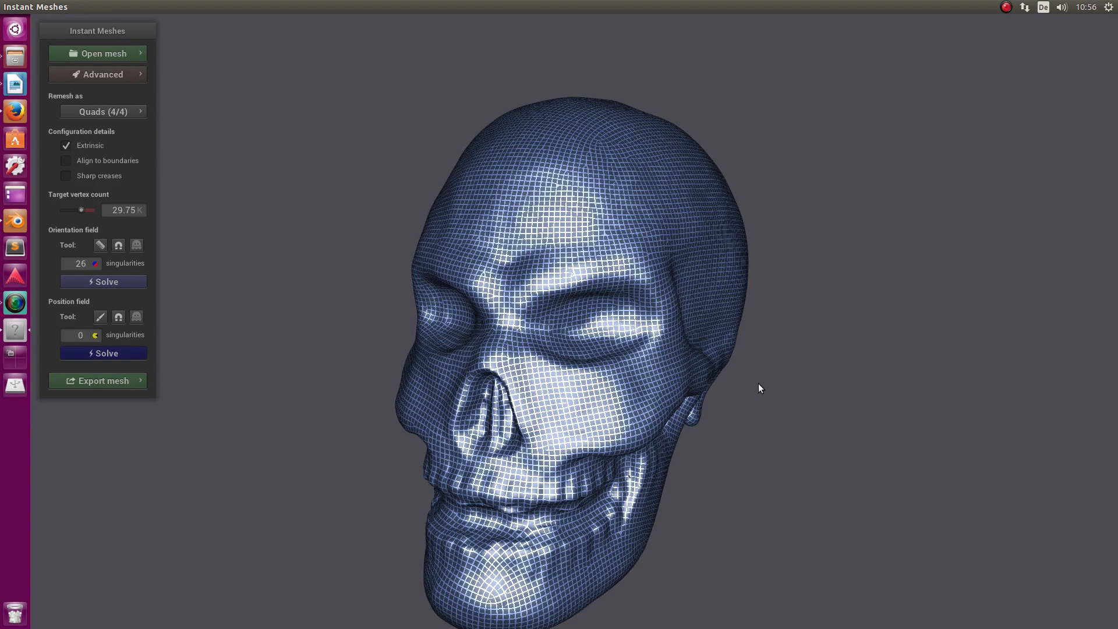
pyautogui.scroll(-3, 783, 490)
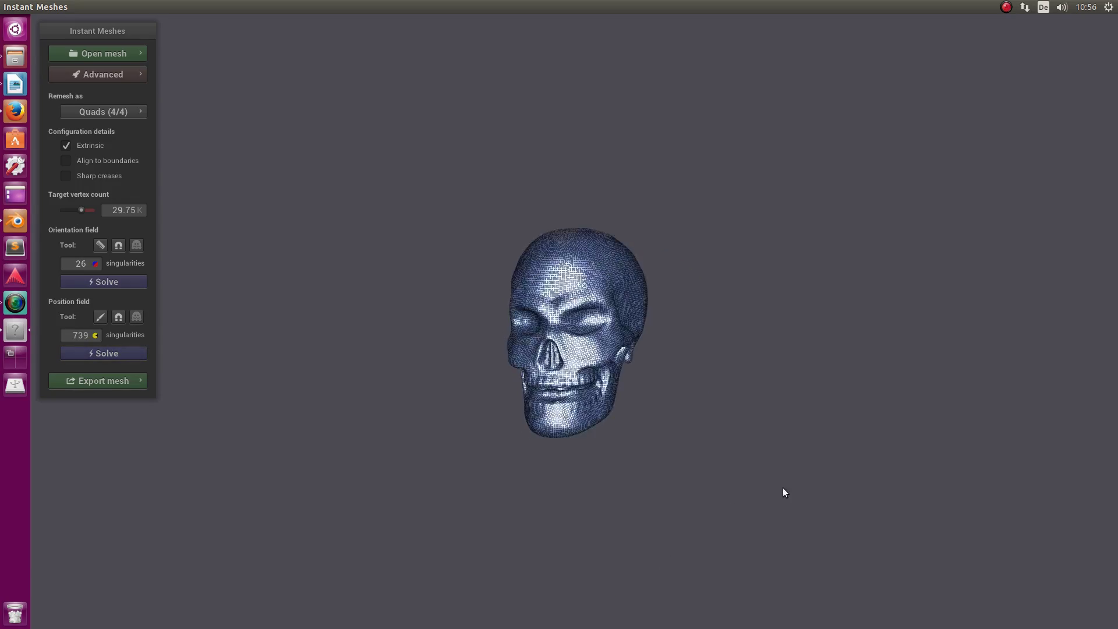
pyautogui.scroll(3, 739, 489)
pyautogui.moveTo(709, 495); pyautogui.dragTo(663, 257)
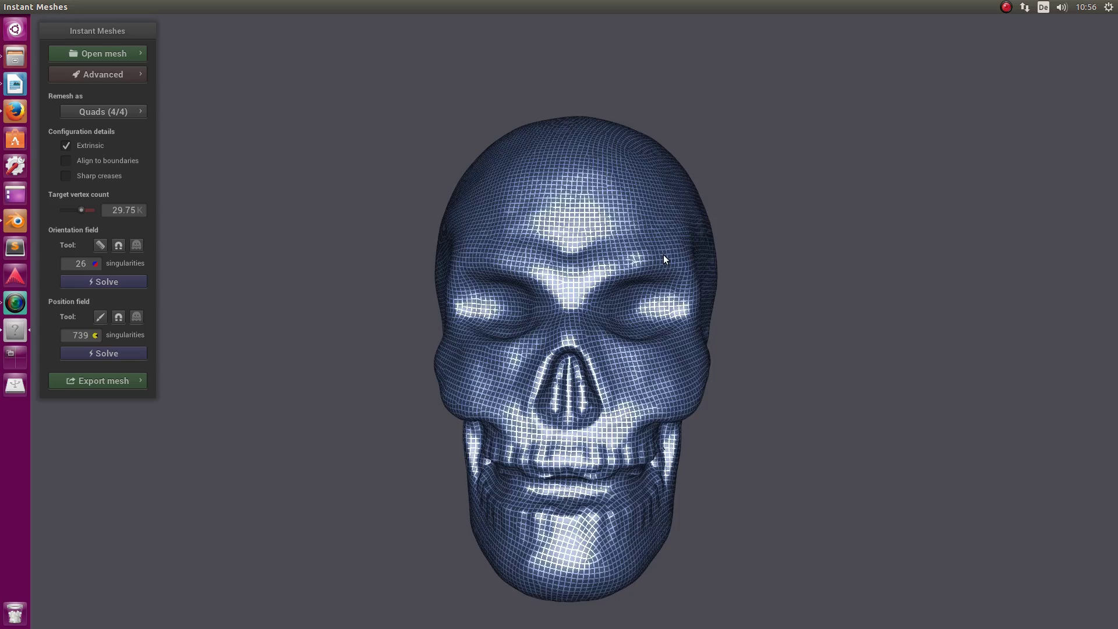
pyautogui.scroll(3, 583, 507)
pyautogui.scroll(-2, 585, 496)
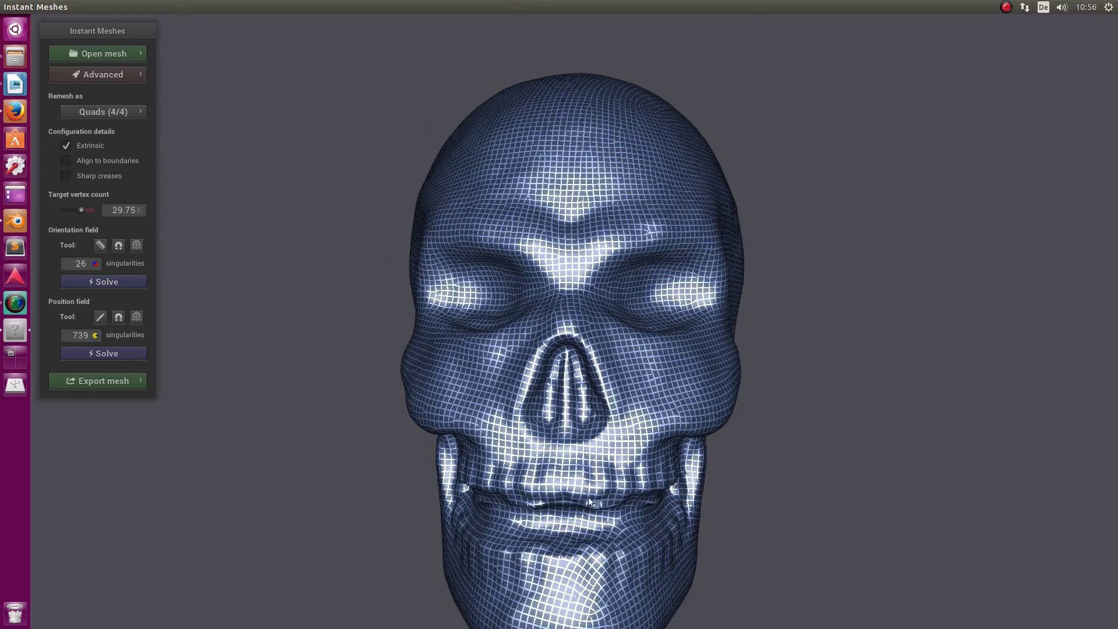
pyautogui.moveTo(588, 497); pyautogui.dragTo(573, 413, button='right')
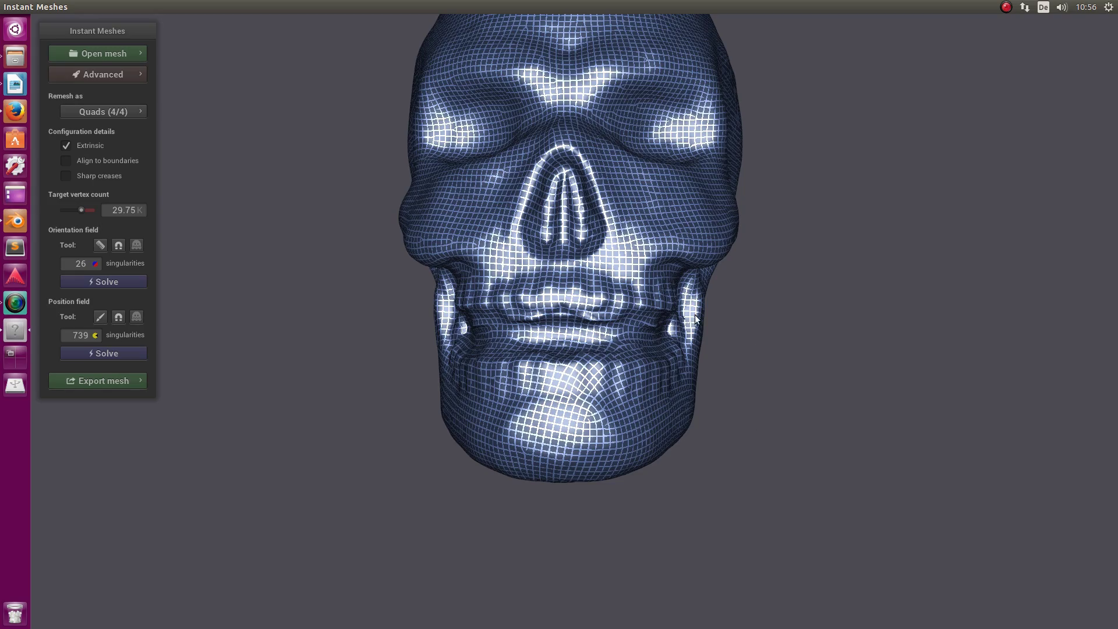
pyautogui.moveTo(572, 375); pyautogui.dragTo(413, 309)
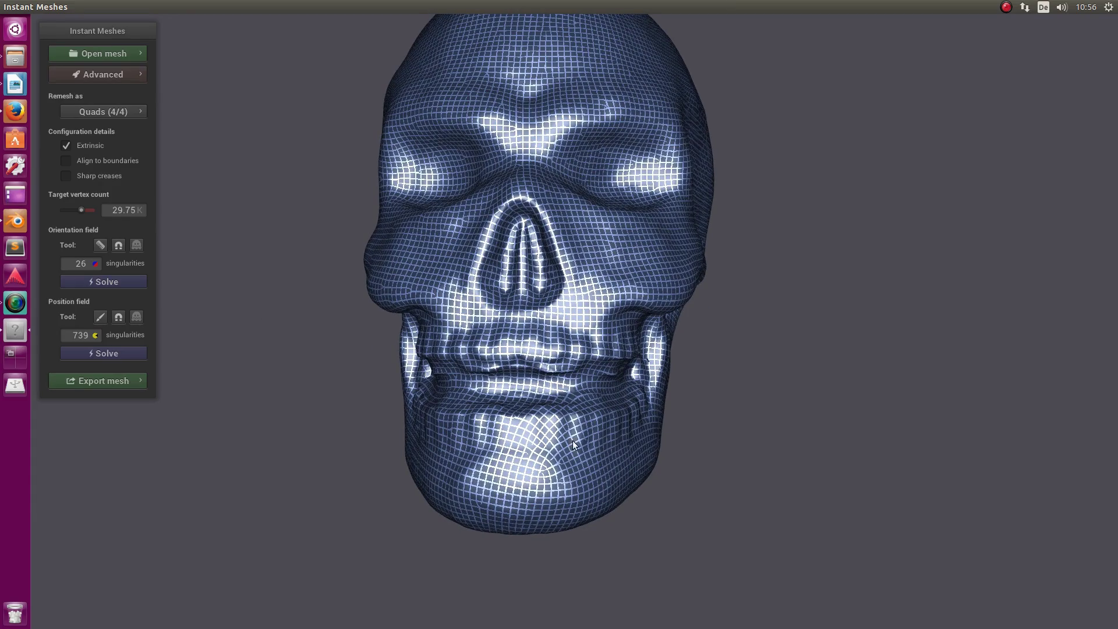
pyautogui.moveTo(636, 322); pyautogui.dragTo(595, 336)
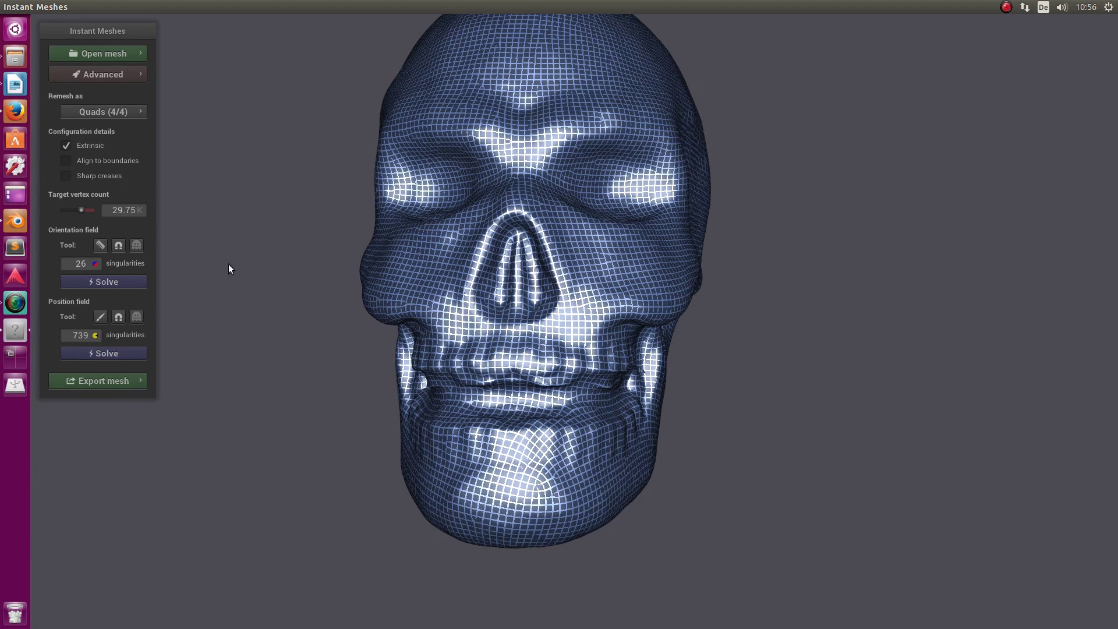
# Step: Draw a vertical Orientation Comb stroke down the middle of the chin and re-solve the orientation and position fields
pyautogui.click(100, 246)
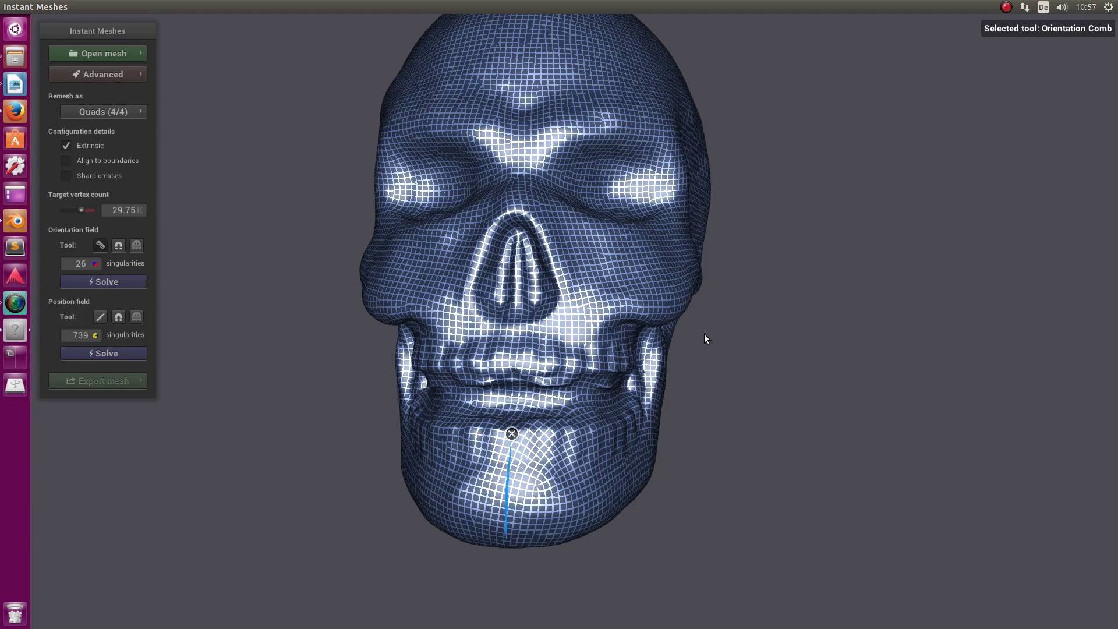
pyautogui.click(101, 351)
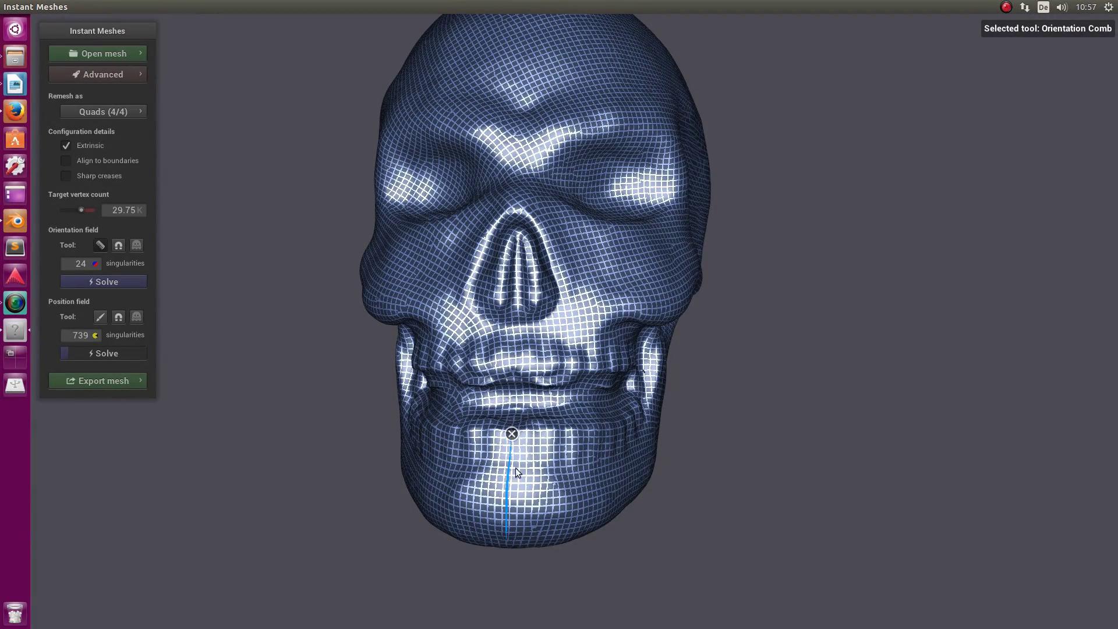
# Step: Add a vertical Orientation Comb stroke down the middle of the forehead and re-solve both fields
pyautogui.scroll(-5, 681, 413)
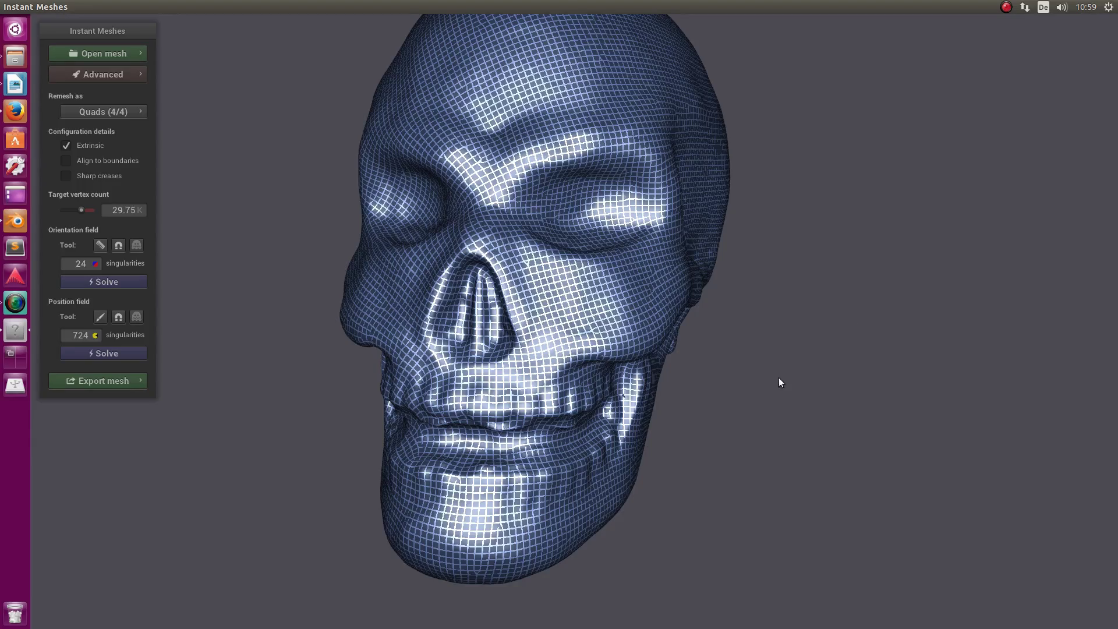
pyautogui.moveTo(781, 383); pyautogui.dragTo(720, 317)
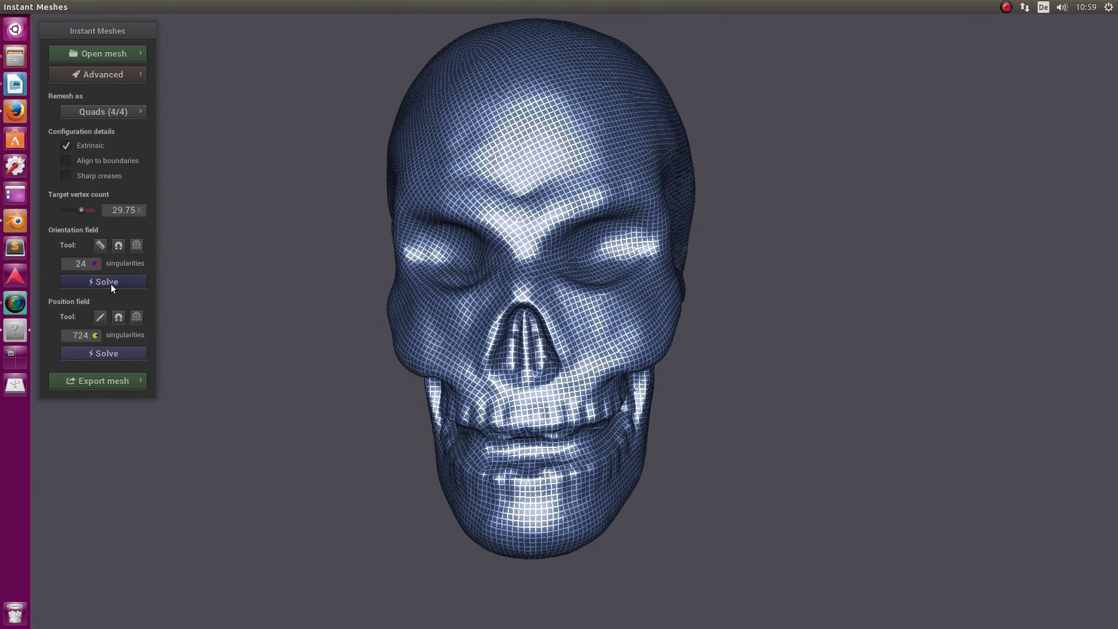
pyautogui.click(100, 246)
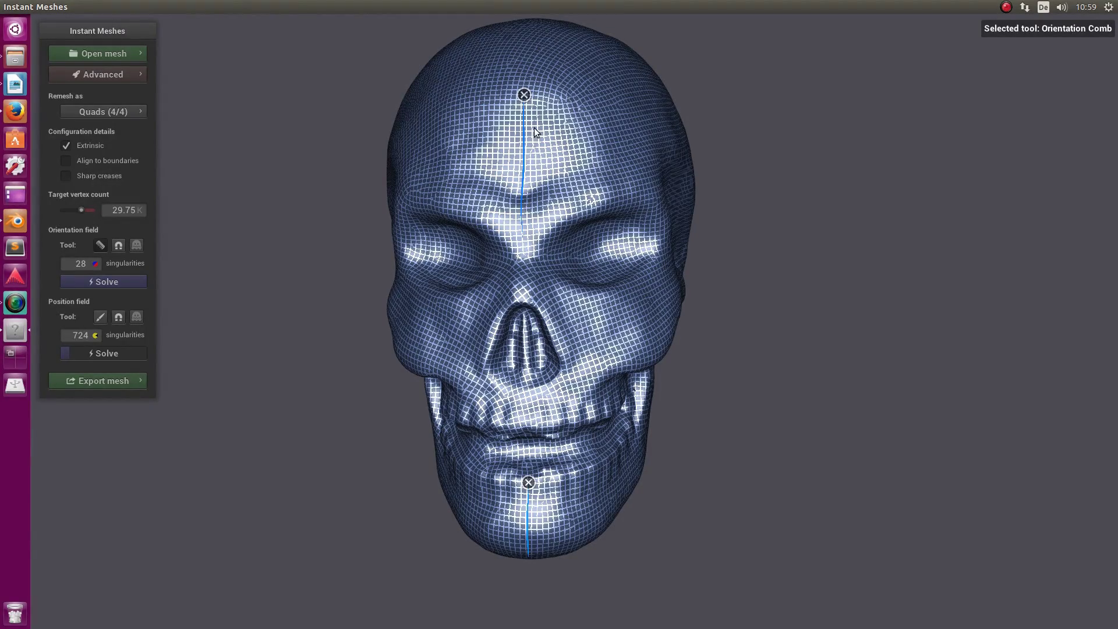
# Step: Examine the combed quad flow along the forehead and chin from the front at different distances
pyautogui.scroll(-5, 715, 445)
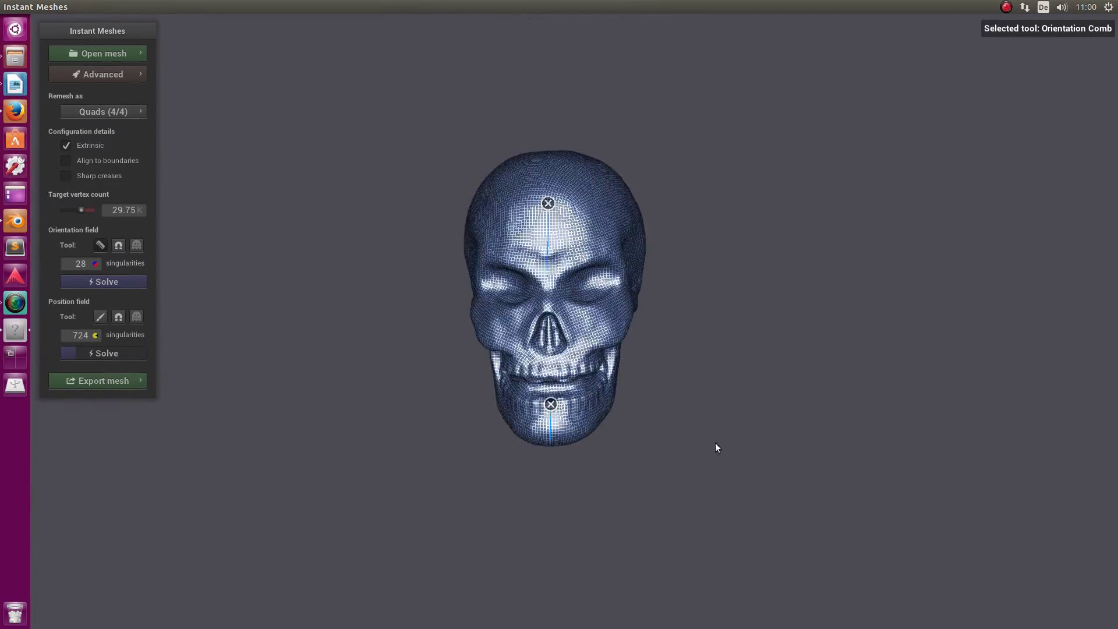
pyautogui.scroll(7, 725, 447)
pyautogui.scroll(-3, 727, 447)
pyautogui.scroll(3, 757, 427)
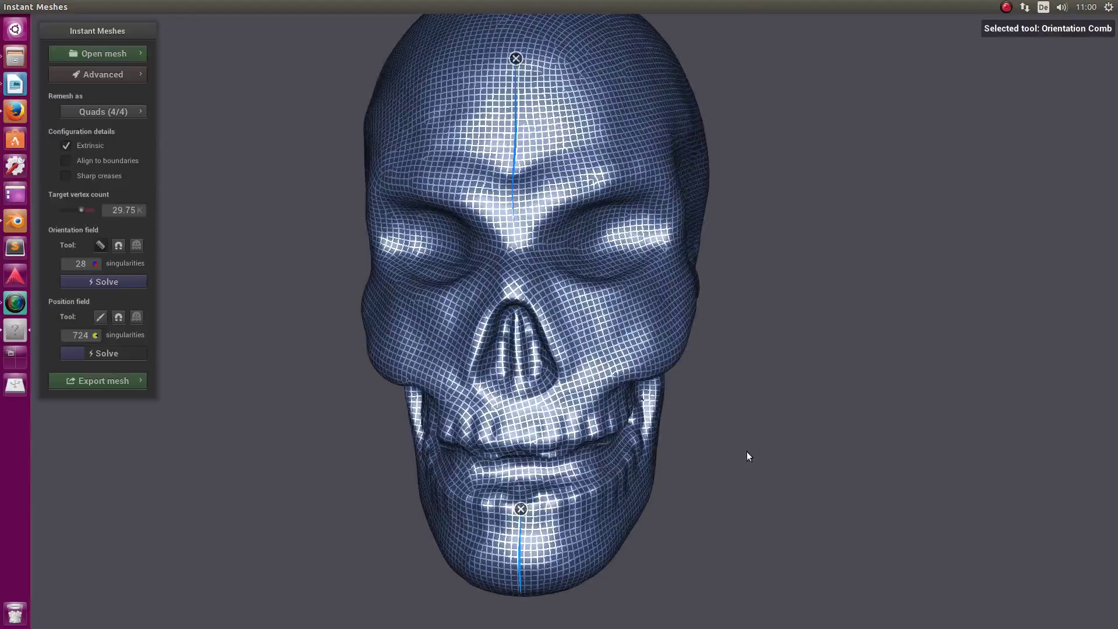
pyautogui.scroll(-2, 787, 453)
pyautogui.scroll(2, 781, 454)
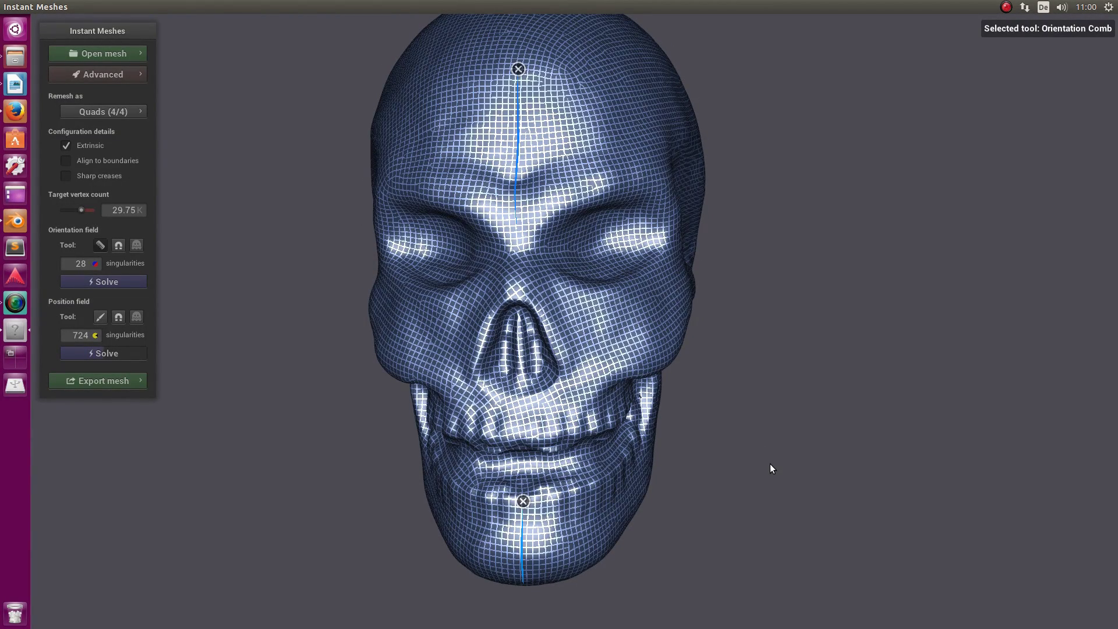
pyautogui.scroll(-3, 669, 425)
pyautogui.scroll(2, 686, 474)
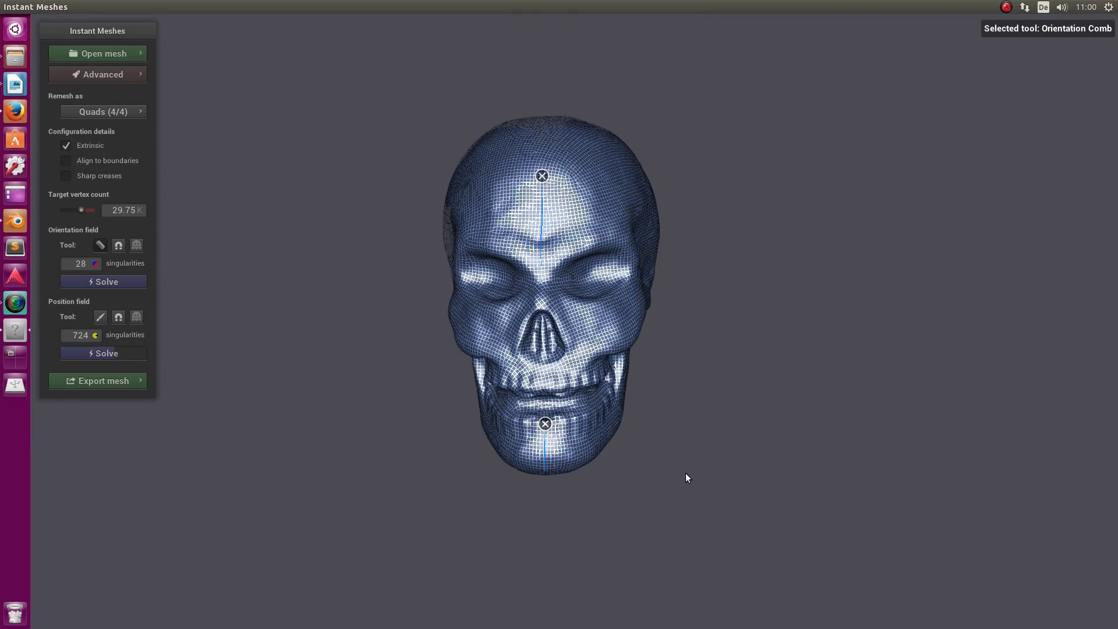
pyautogui.moveTo(771, 346); pyautogui.dragTo(750, 350)
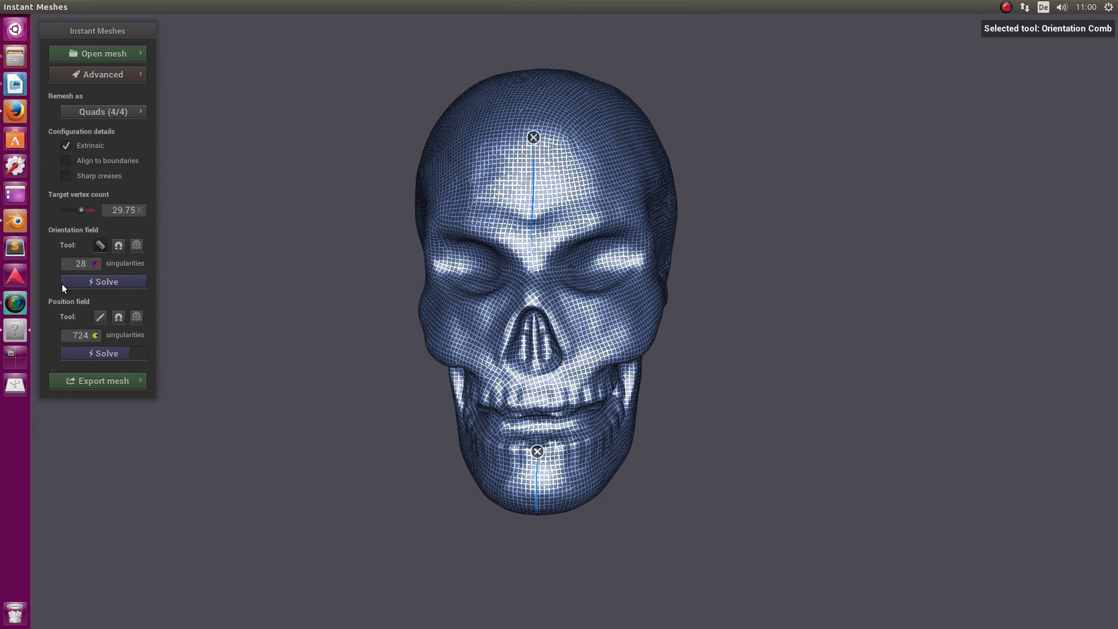
# Step: Deactivate the Orientation Comb and inspect the quad flow on the side of the skull
pyautogui.click(98, 241)
pyautogui.moveTo(800, 323); pyautogui.dragTo(560, 329)
pyautogui.scroll(2, 562, 332)
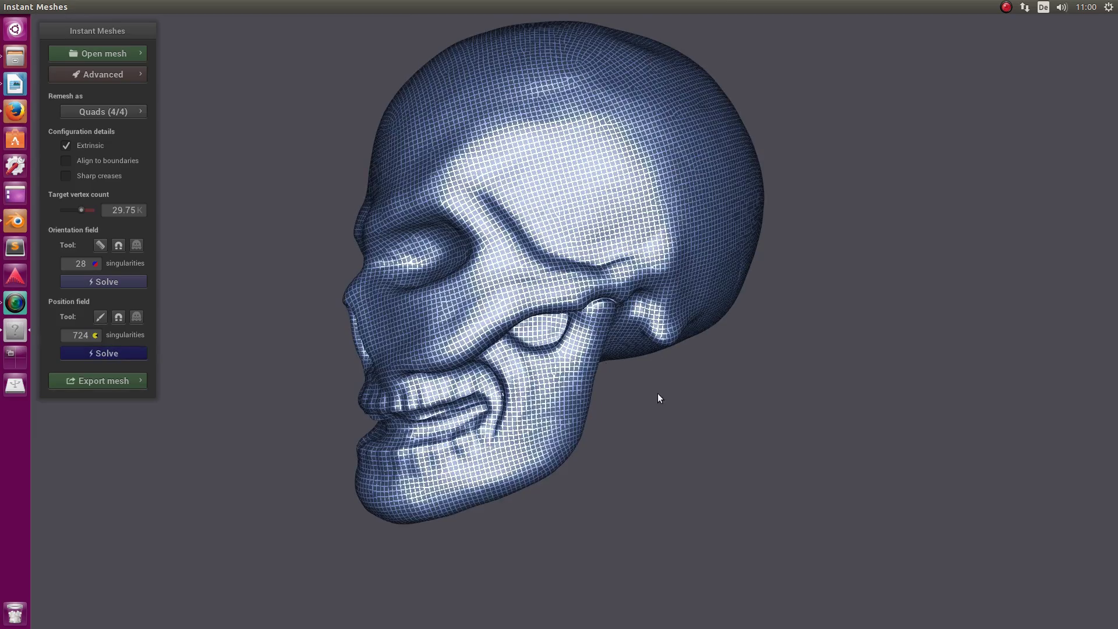
# Step: Examine the quad flow on the side of the skull and around the eye socket and cheekbone at different distances
pyautogui.scroll(3, 686, 377)
pyautogui.moveTo(687, 377); pyautogui.dragTo(683, 374)
pyautogui.scroll(-4, 684, 373)
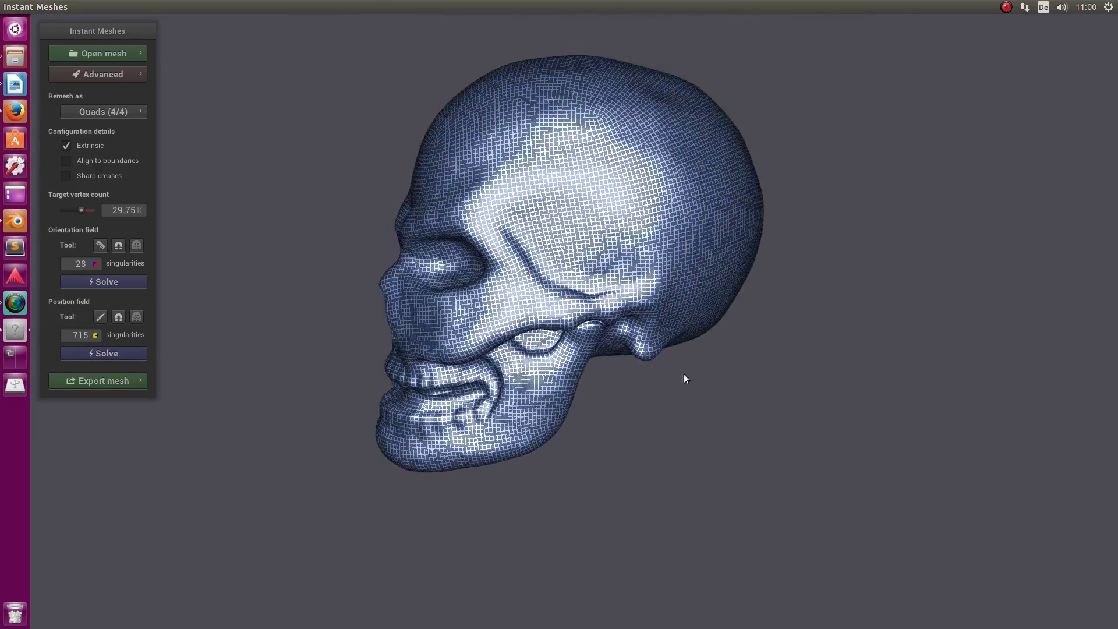
pyautogui.scroll(2, 684, 378)
pyautogui.moveTo(629, 464); pyautogui.dragTo(689, 466)
pyautogui.scroll(1, 491, 268)
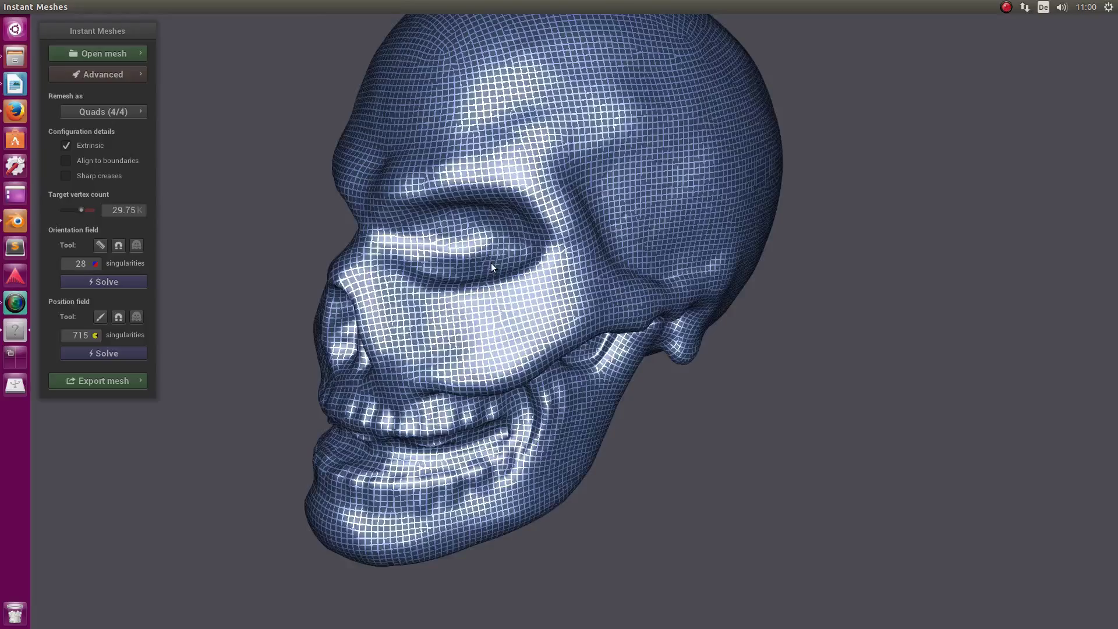
pyautogui.moveTo(490, 267); pyautogui.dragTo(455, 281)
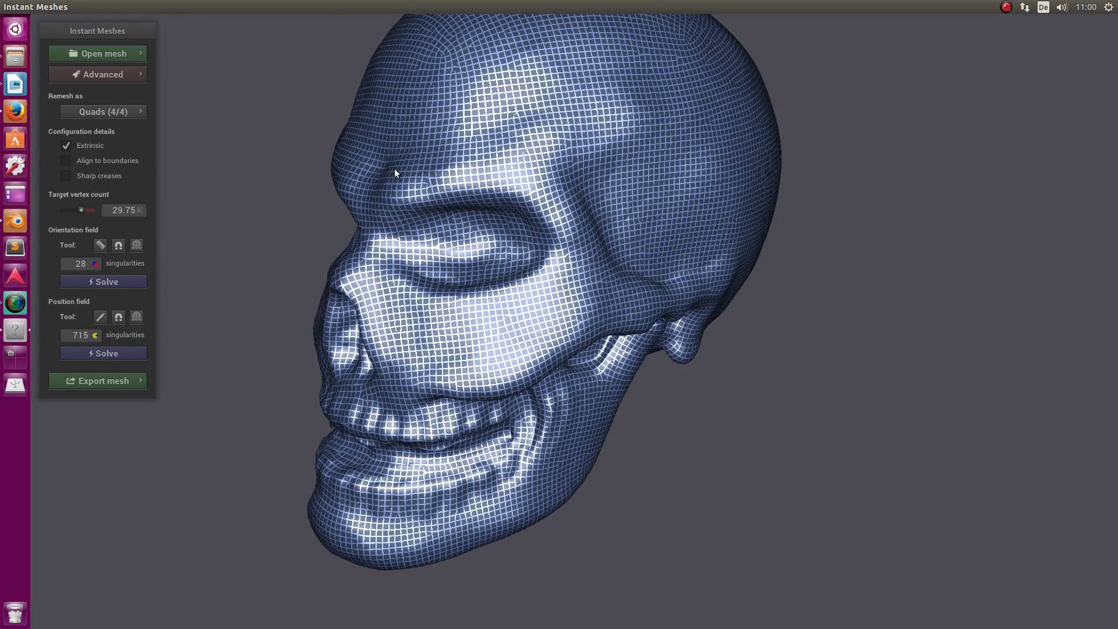
pyautogui.scroll(-2, 426, 239)
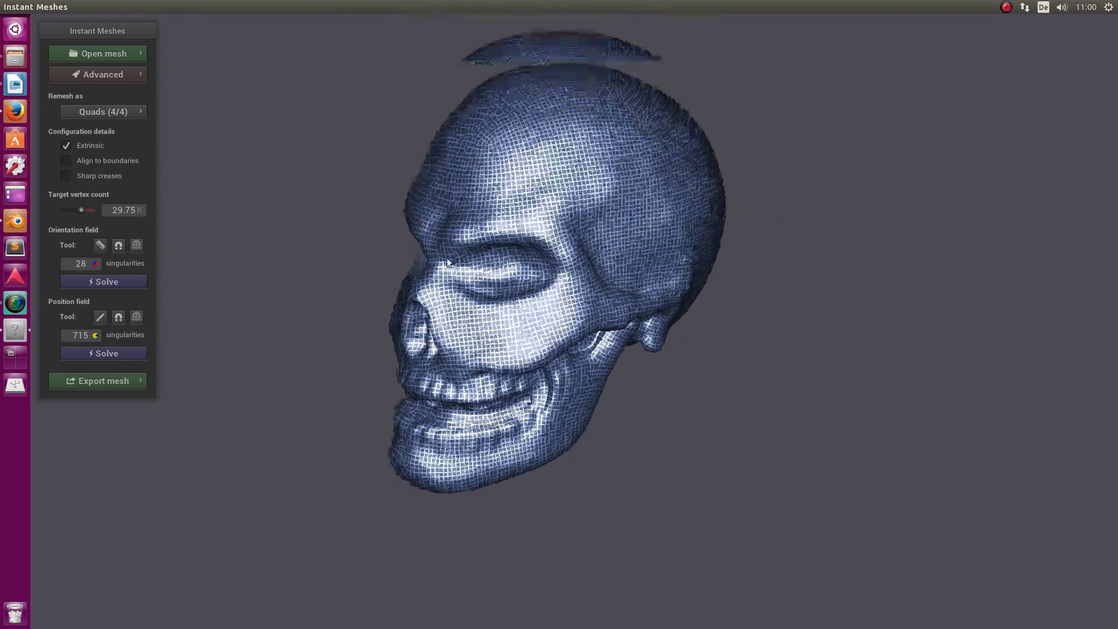
pyautogui.scroll(2, 422, 282)
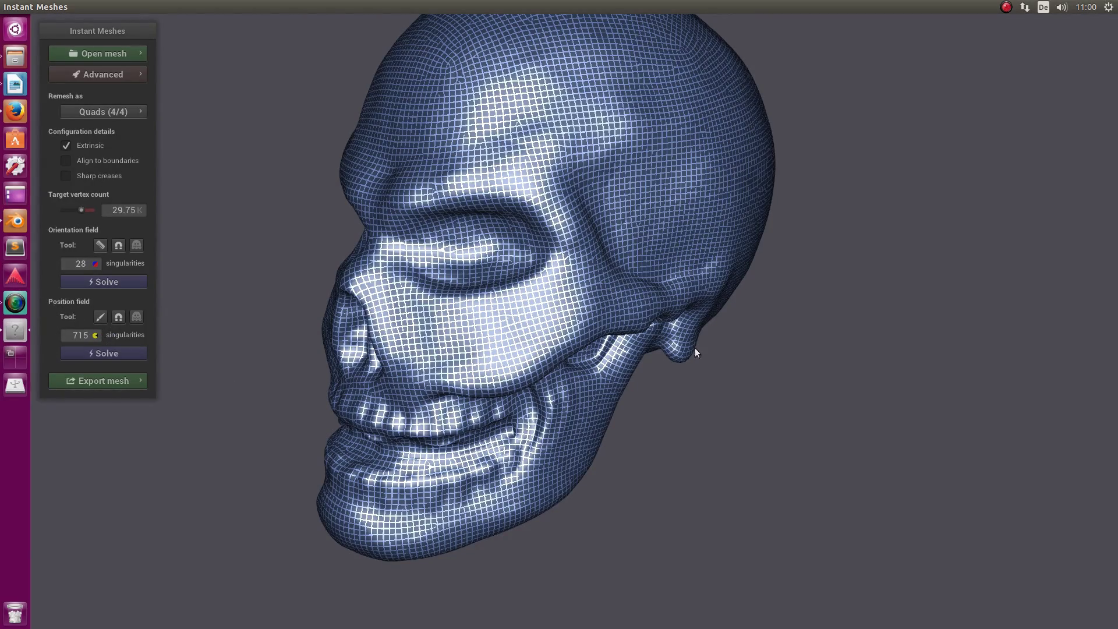
pyautogui.scroll(2, 694, 347)
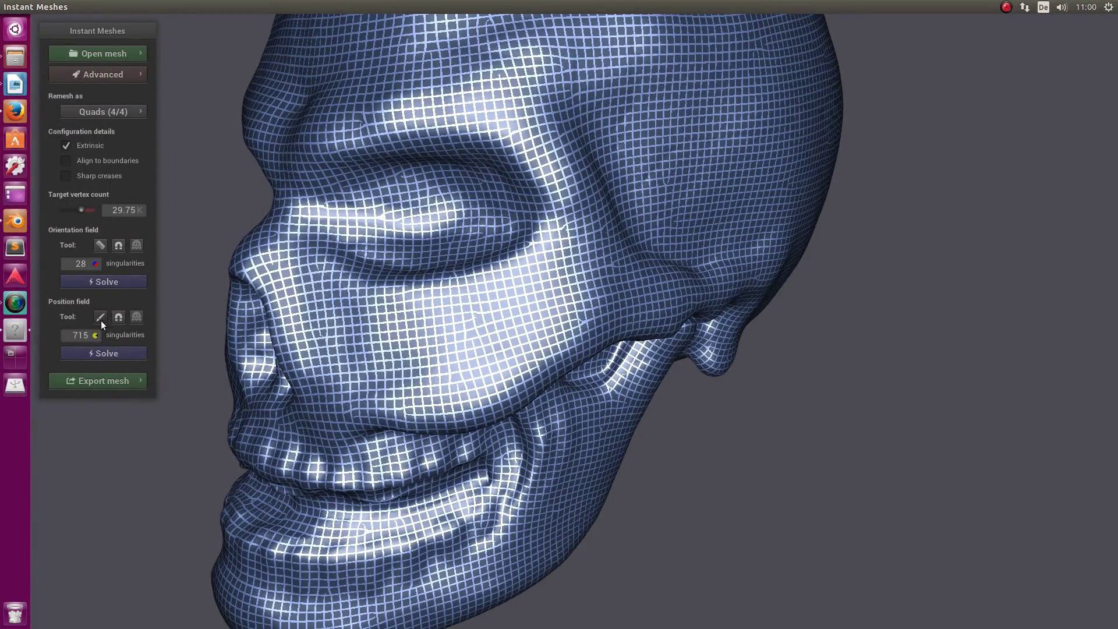
# Step: Try an Edge Brush stroke along the cheekbone below the eye socket and delete that stroke
pyautogui.click(100, 317)
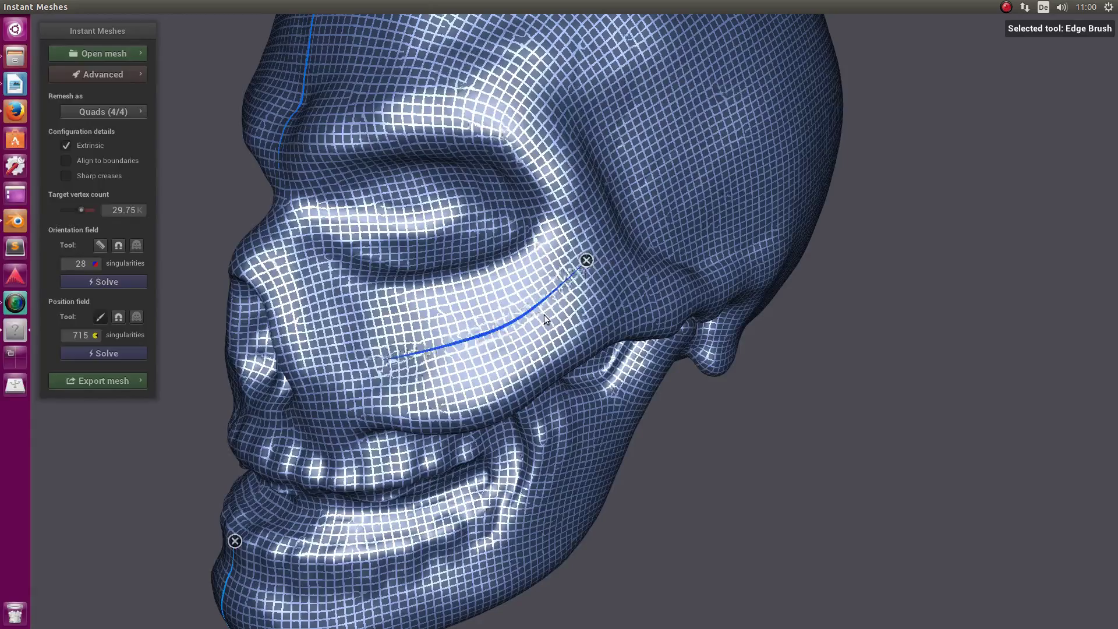
pyautogui.scroll(4, 504, 372)
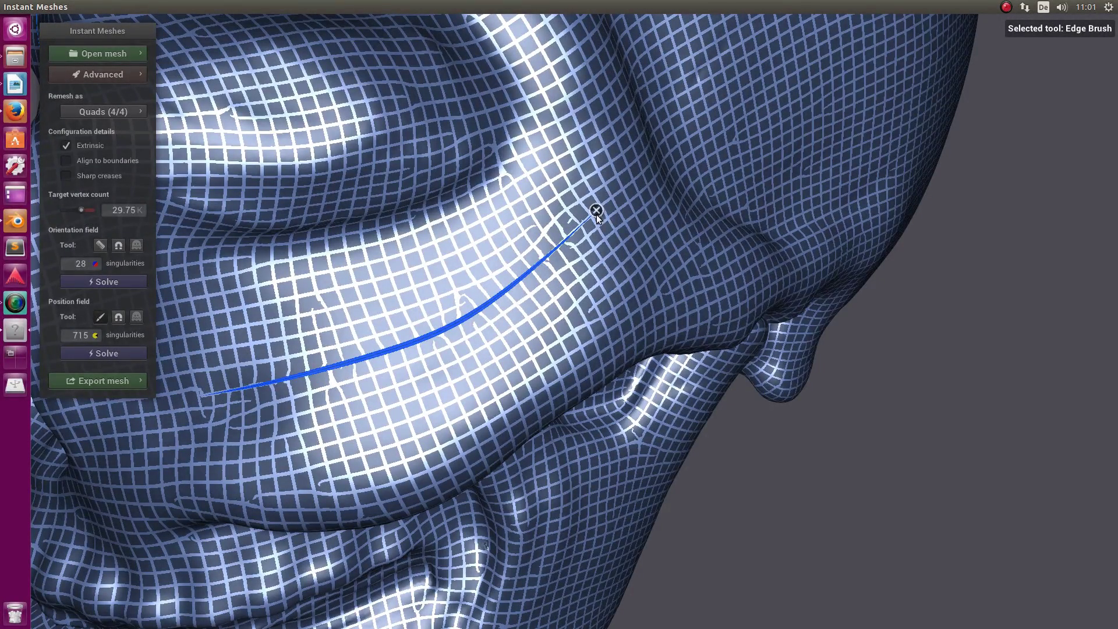
pyautogui.scroll(-5, 606, 470)
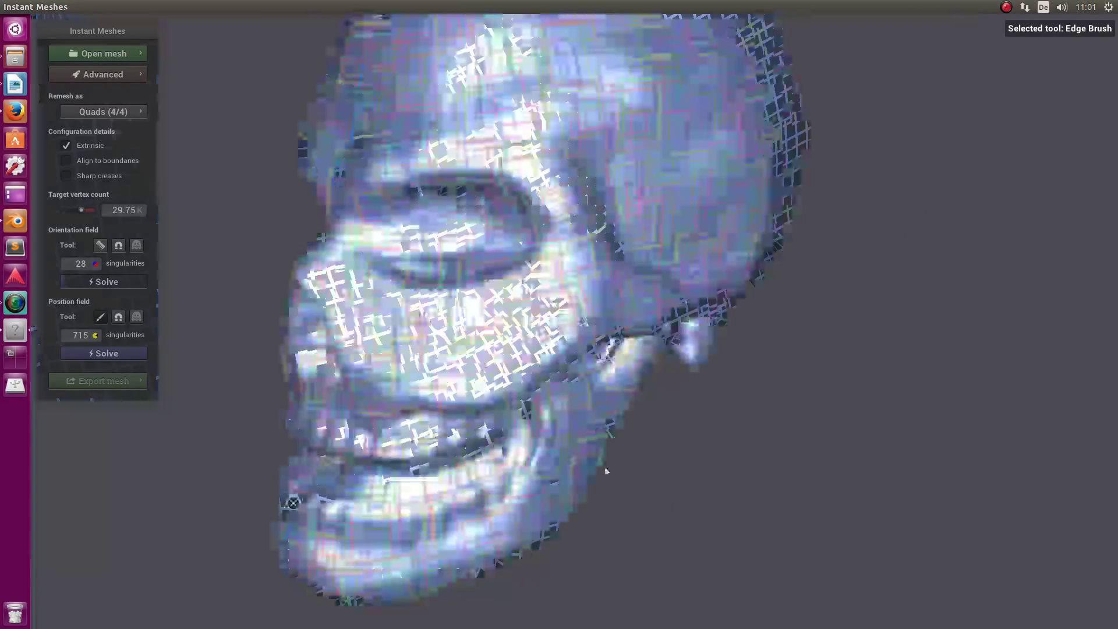
# Step: Re-solve the orientation and position fields without the cheekbone stroke and deactivate the Edge Brush
pyautogui.scroll(5, 605, 452)
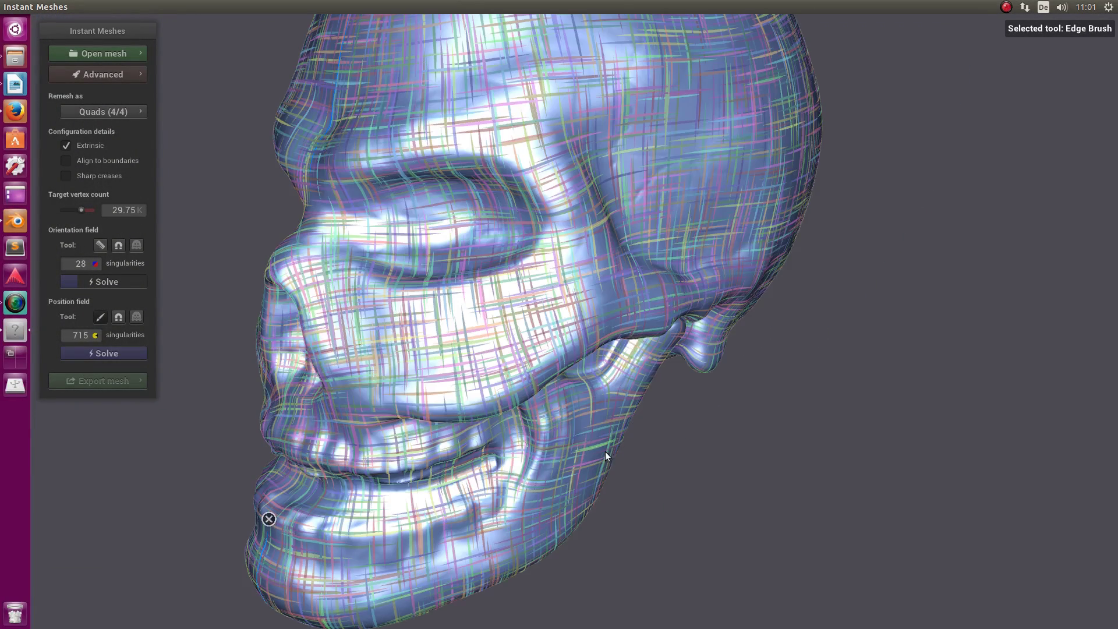
pyautogui.click(126, 353)
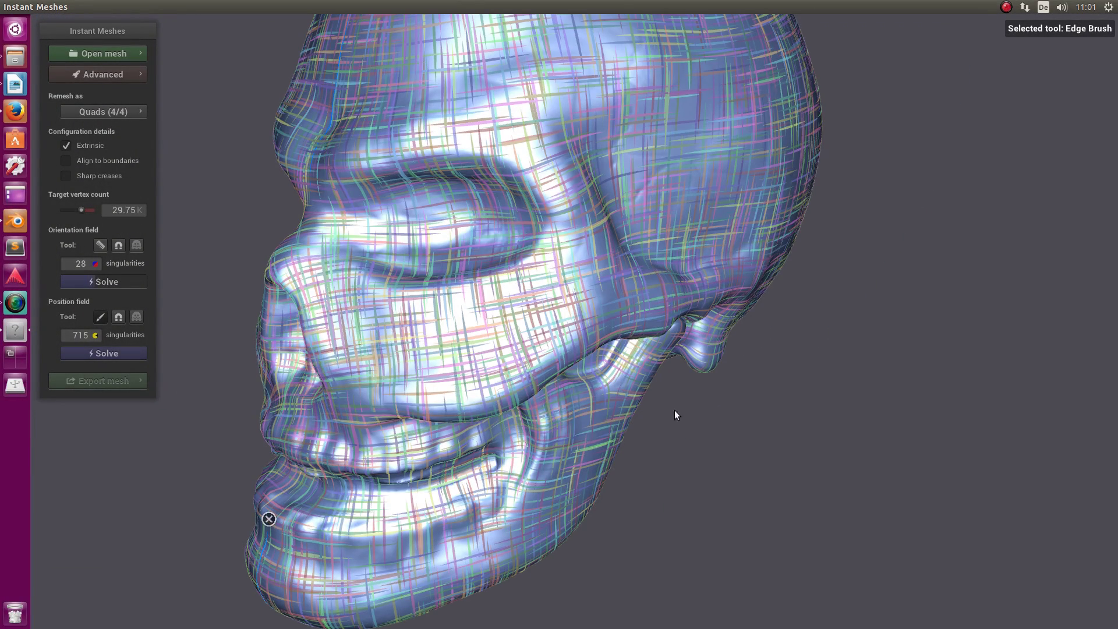
pyautogui.click(101, 317)
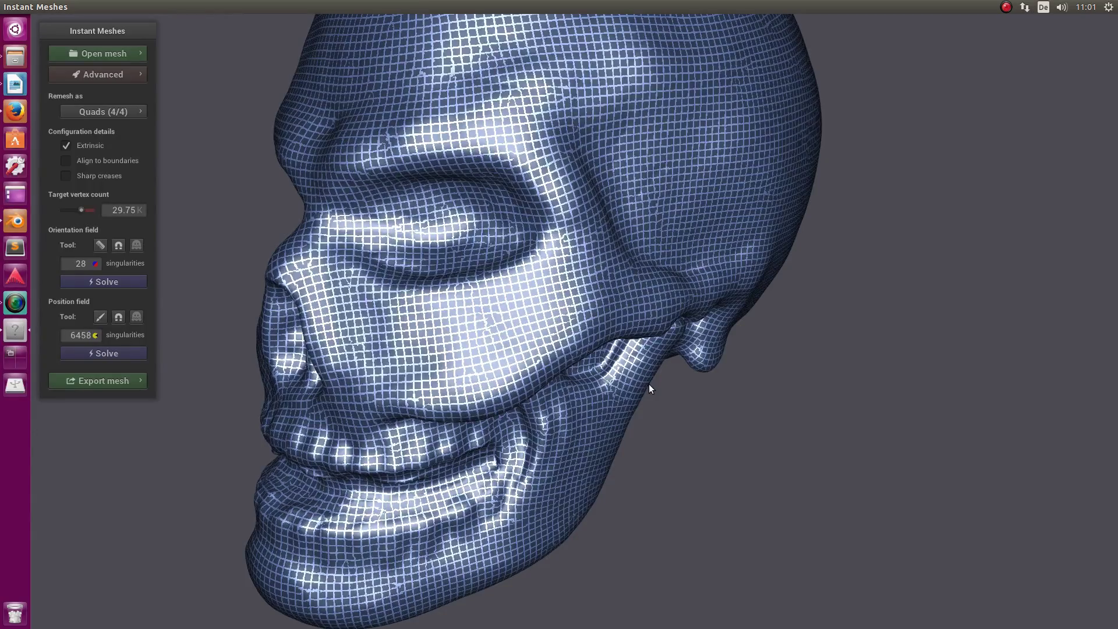
pyautogui.scroll(-3, 647, 385)
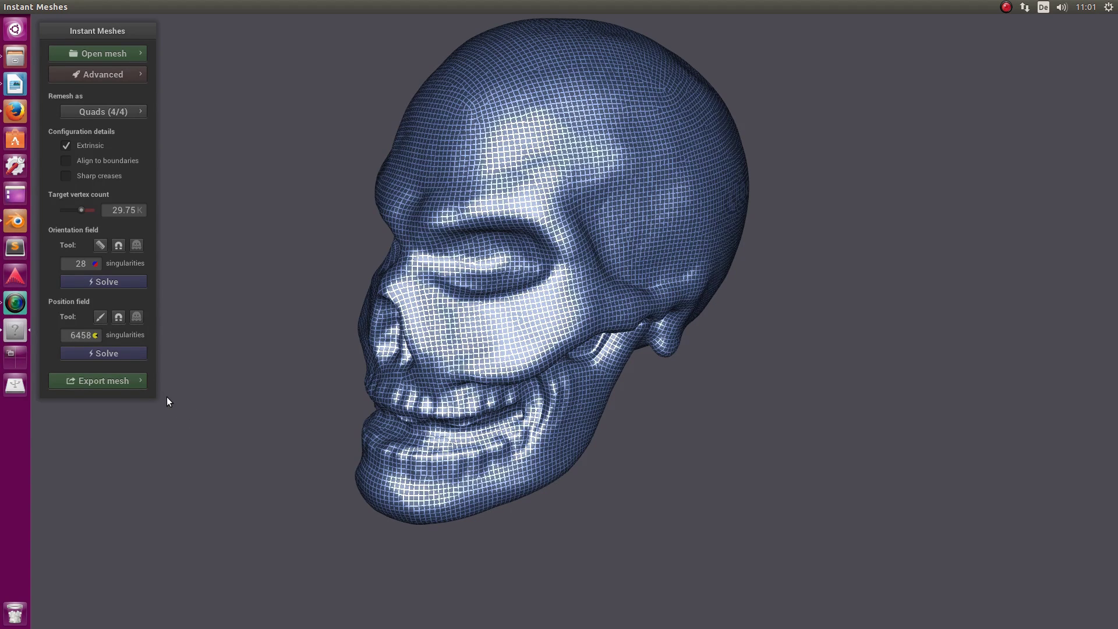
# Step: Extract the quad mesh from the solved fields and compare the output with the input mesh
pyautogui.click(106, 381)
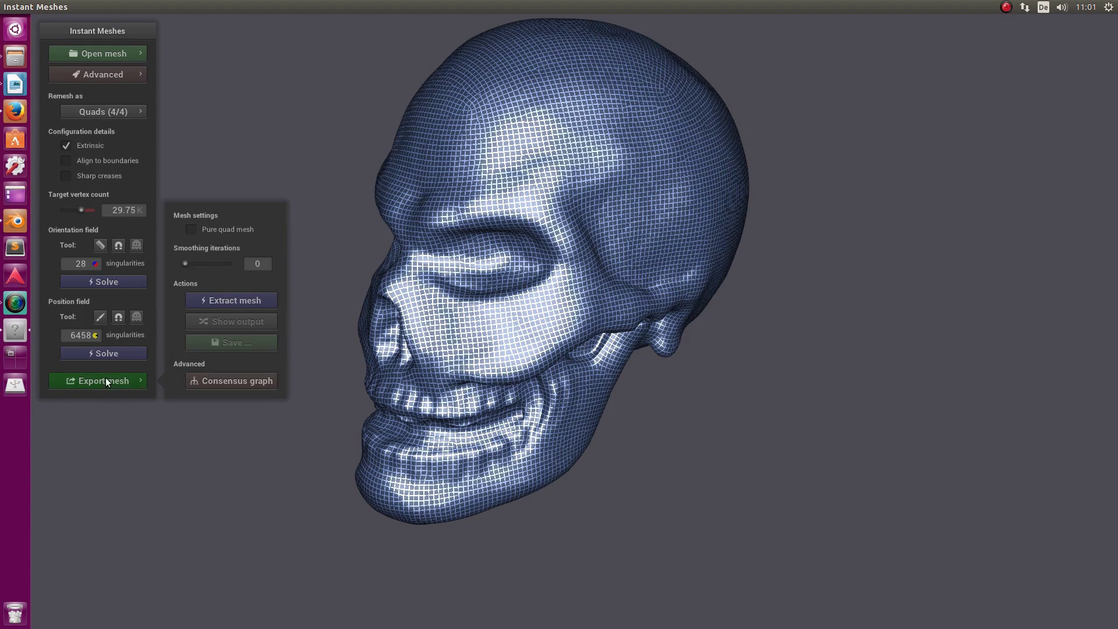
pyautogui.click(245, 300)
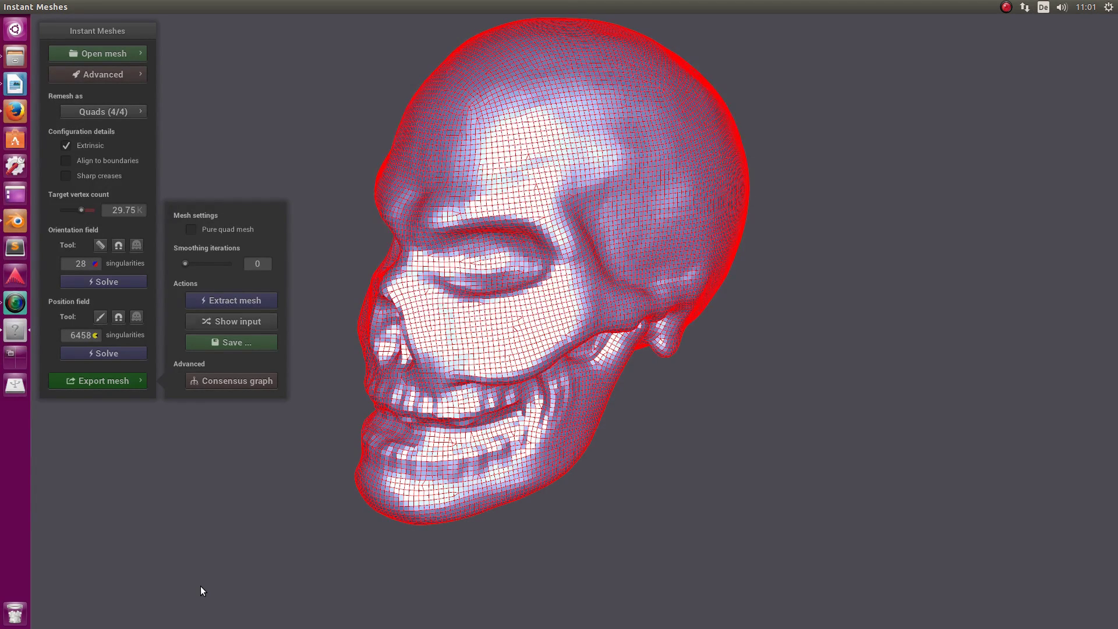
pyautogui.click(243, 325)
pyautogui.click(233, 320)
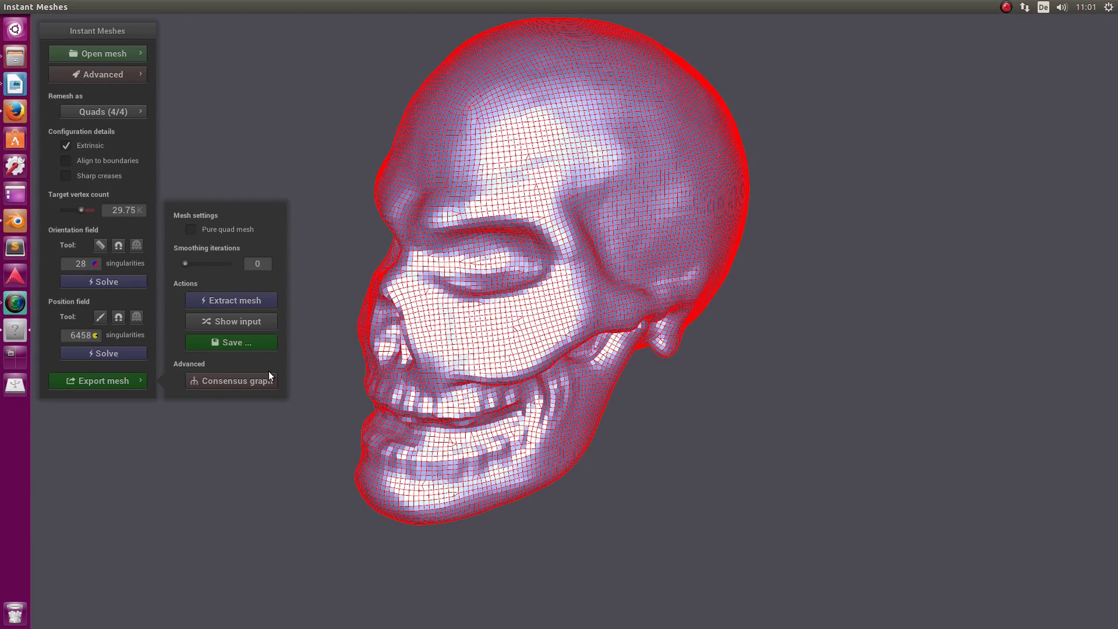
# Step: Save the extracted mesh in the home folder as scull_low.obj, using the existing file's name
pyautogui.click(231, 343)
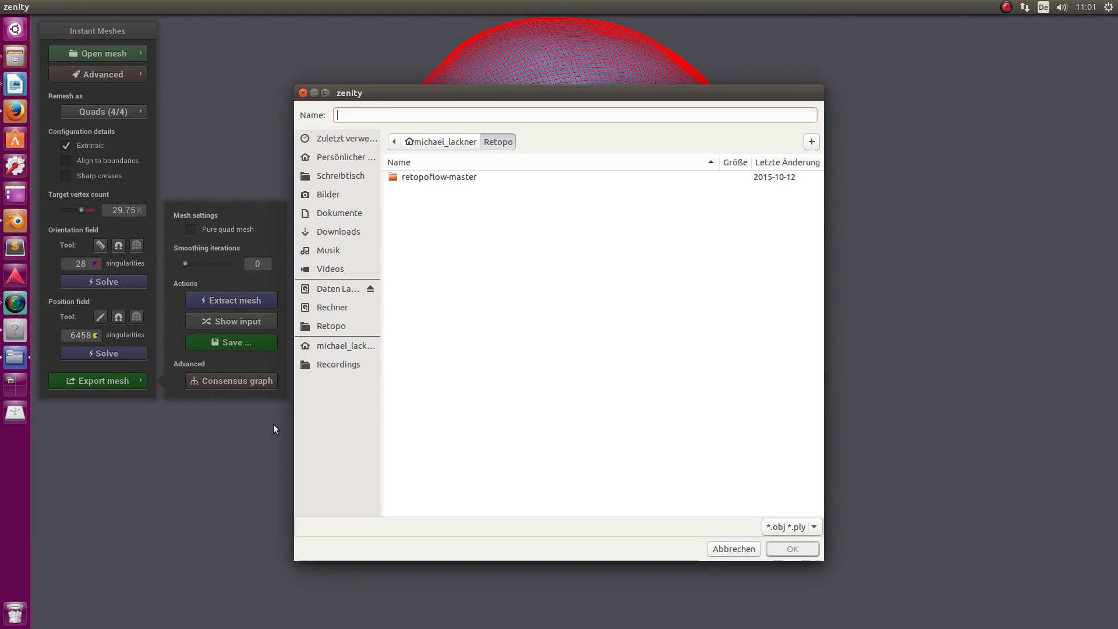
pyautogui.click(347, 346)
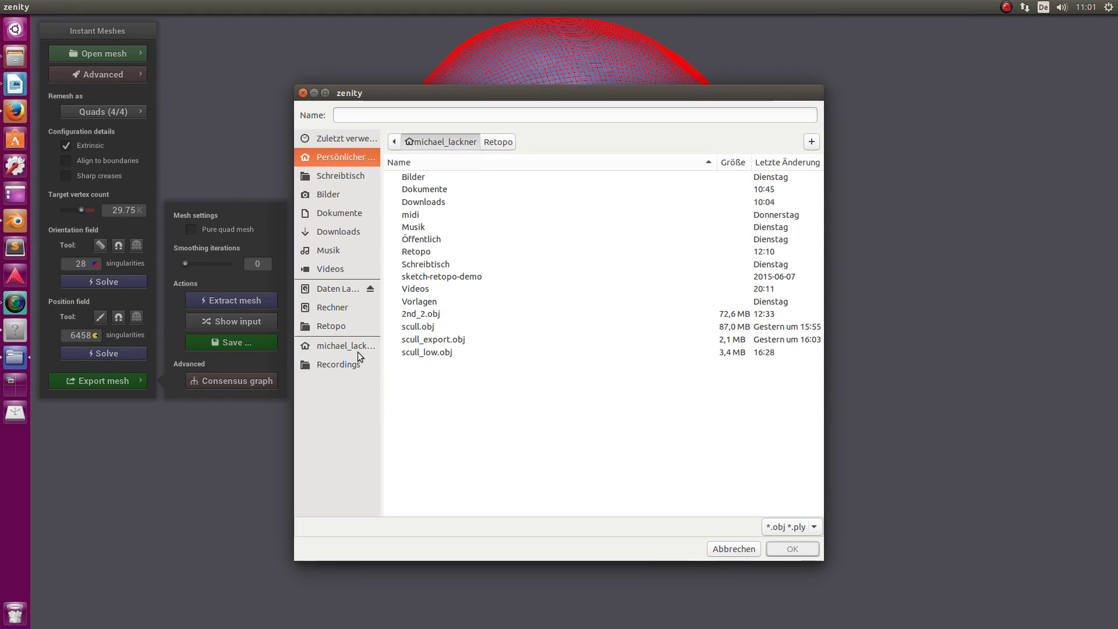
pyautogui.click(539, 352)
pyautogui.click(801, 551)
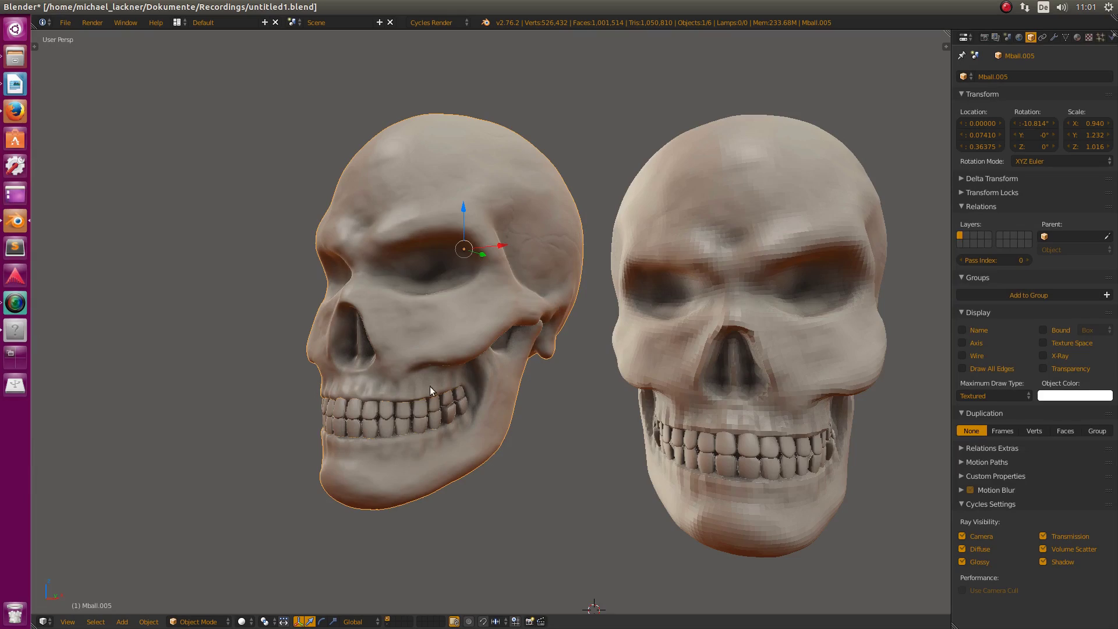
# Step: Switch to Blender and show only the empty second layer
pyautogui.moveTo(430, 386); pyautogui.dragTo(437, 415, button='middle')
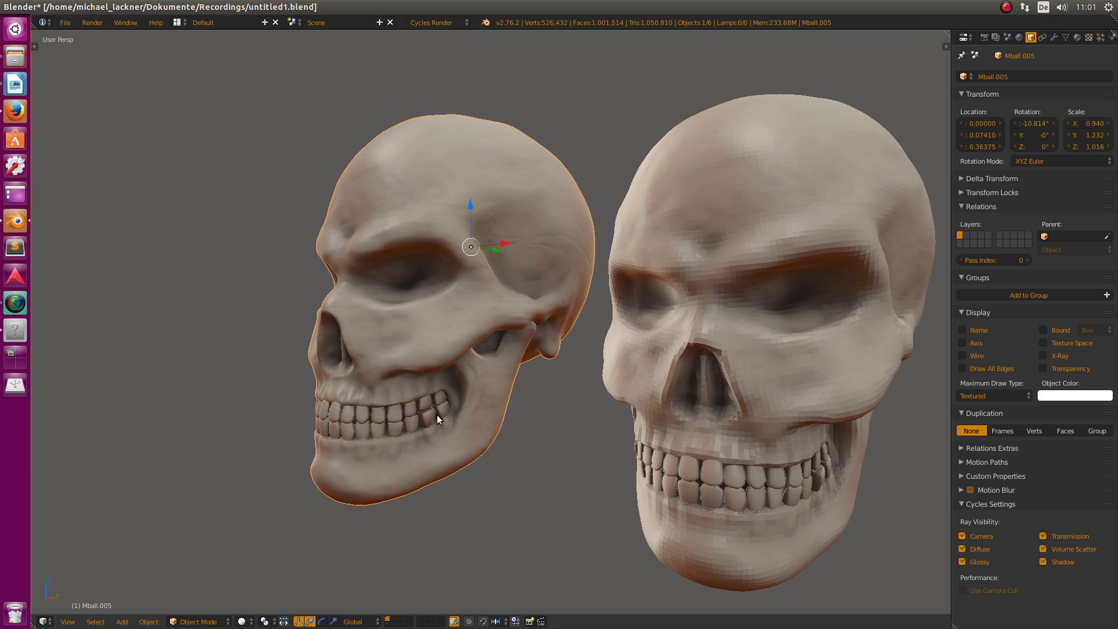
pyautogui.scroll(-4, 676, 203)
pyautogui.scroll(2, 487, 305)
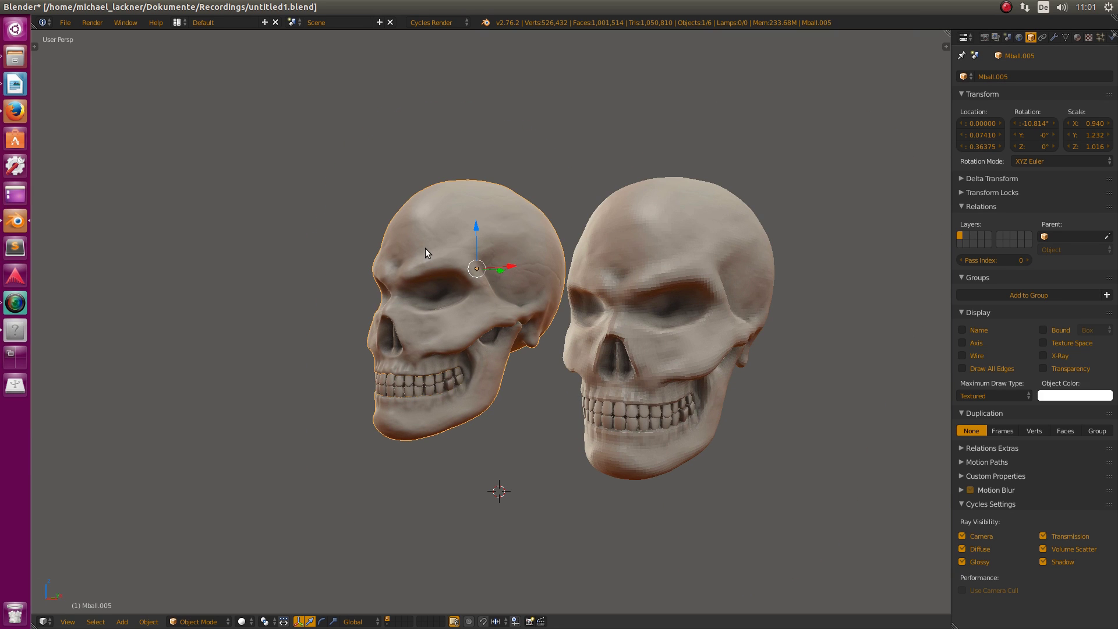
pyautogui.press('2')
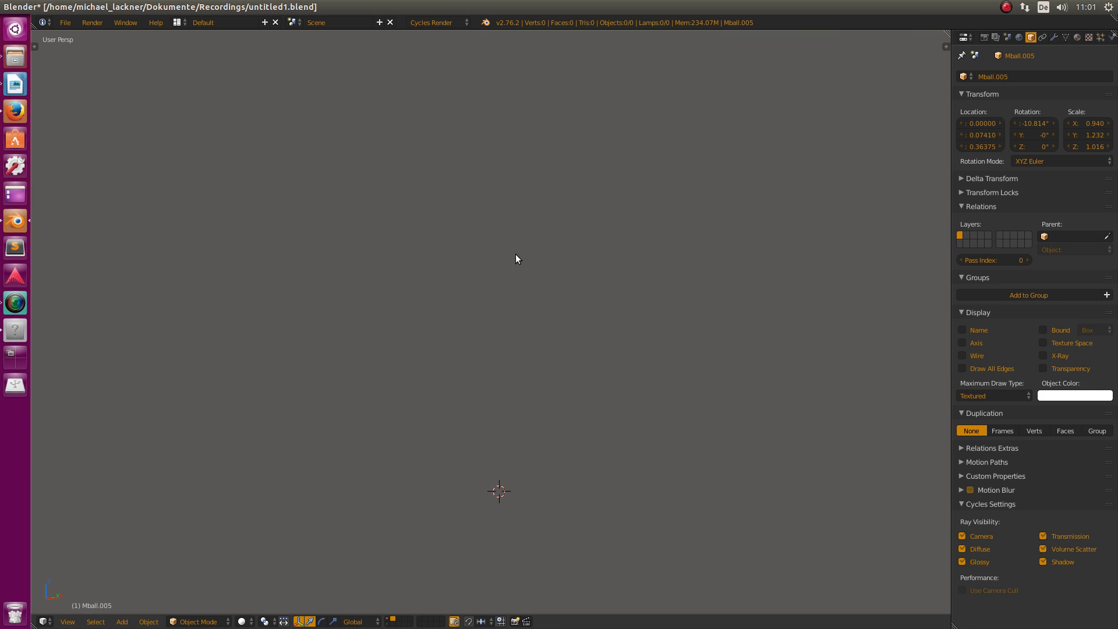
pyautogui.moveTo(520, 258); pyautogui.dragTo(503, 265, button='middle')
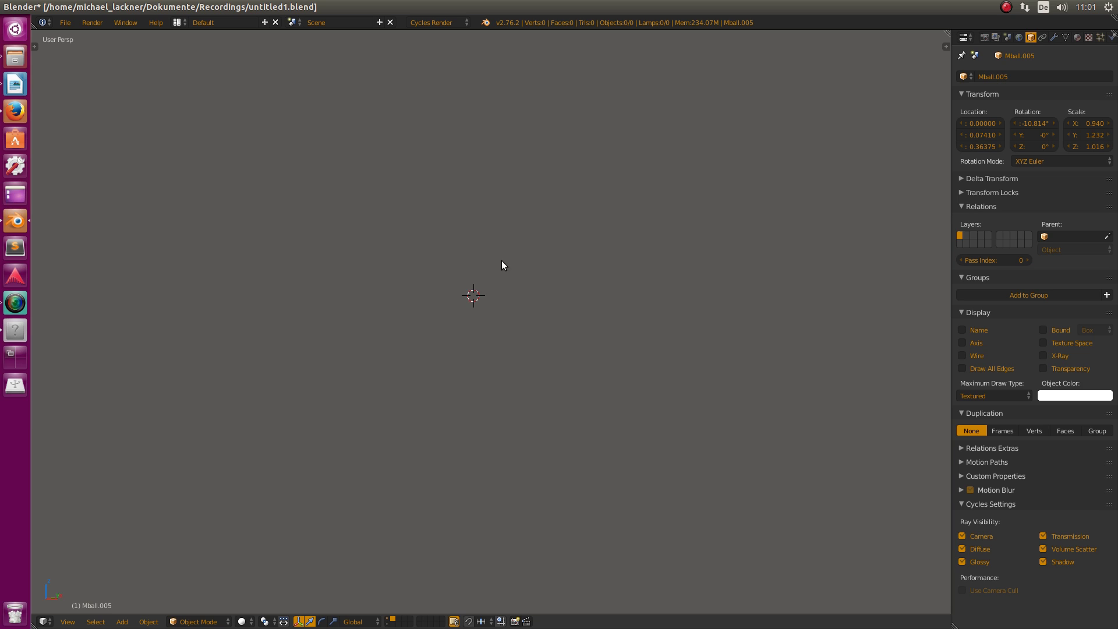
# Step: Import scull_low.obj from the home folder as a Wavefront OBJ into the second layer
pyautogui.click(65, 22)
pyautogui.moveTo(92, 231)
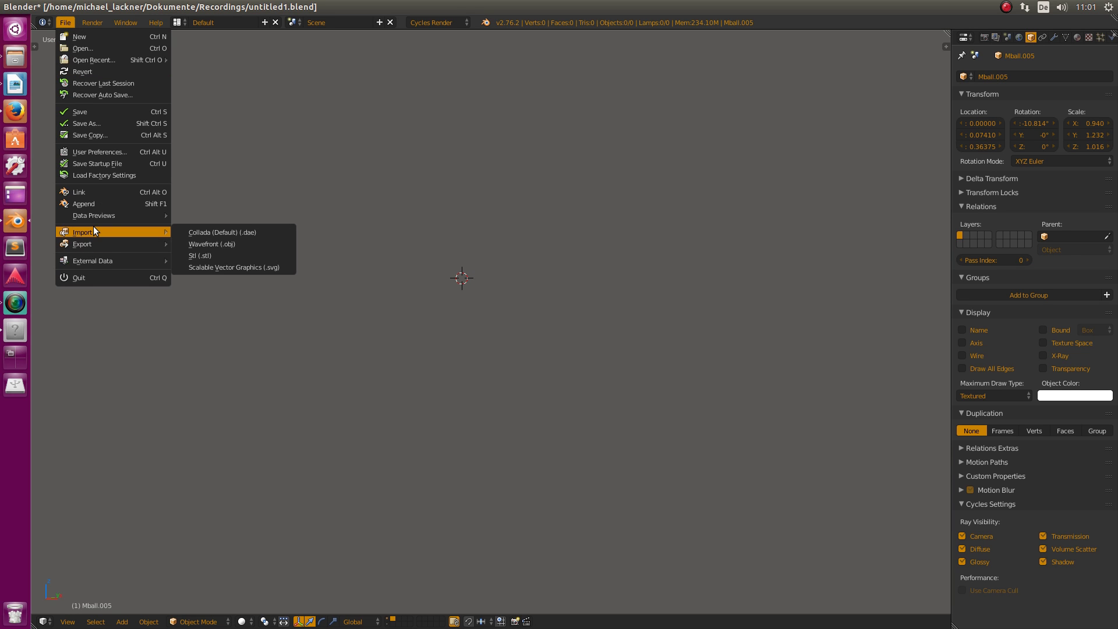
pyautogui.click(250, 244)
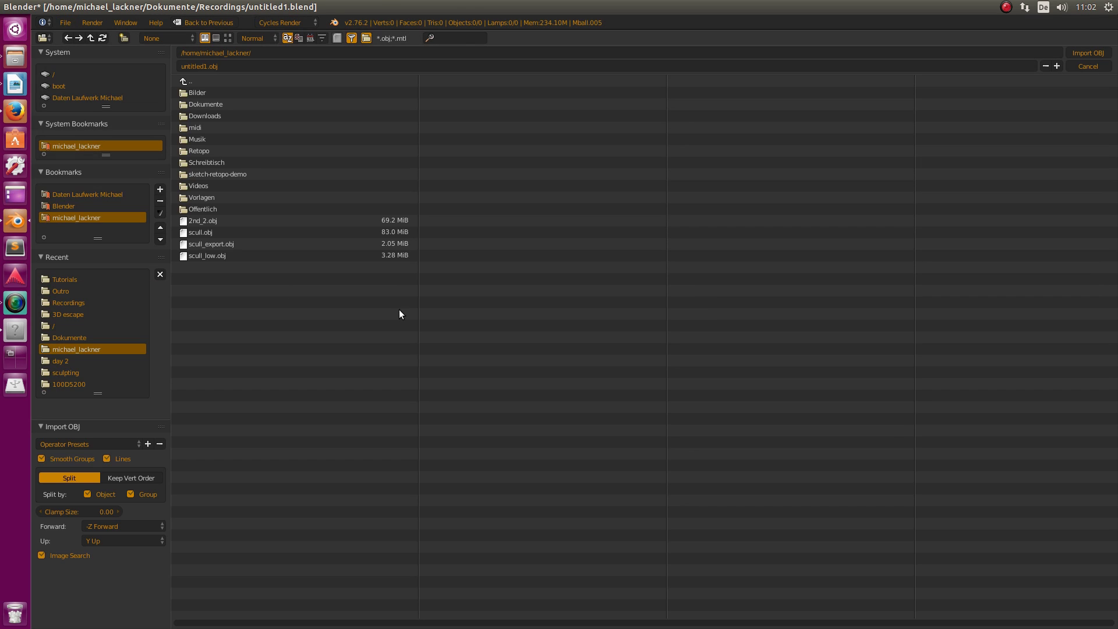
pyautogui.click(205, 255)
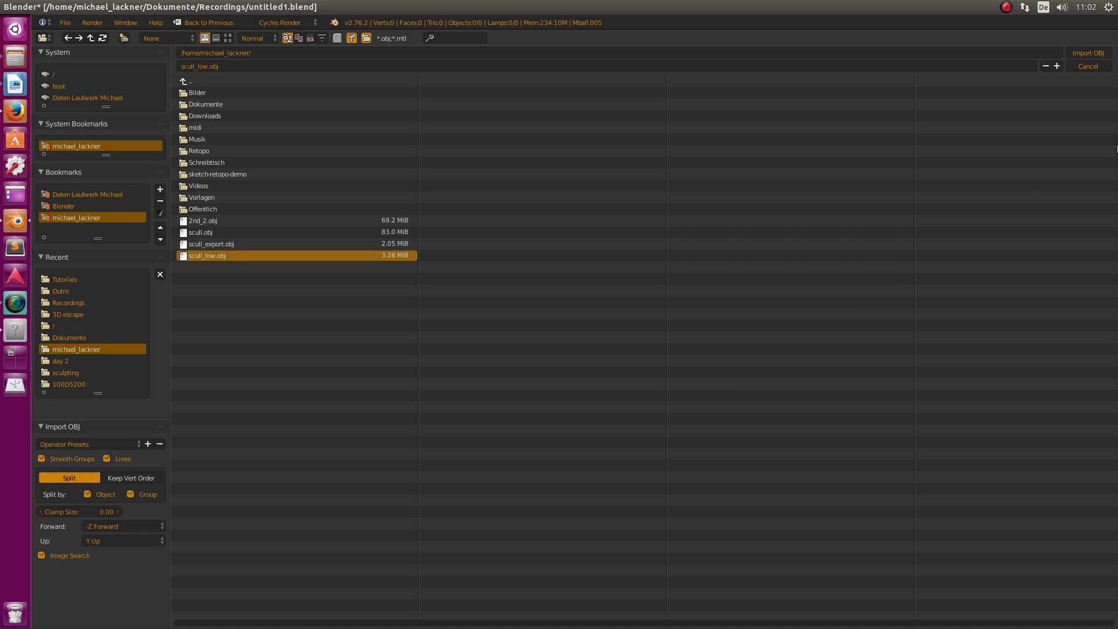
pyautogui.click(1081, 53)
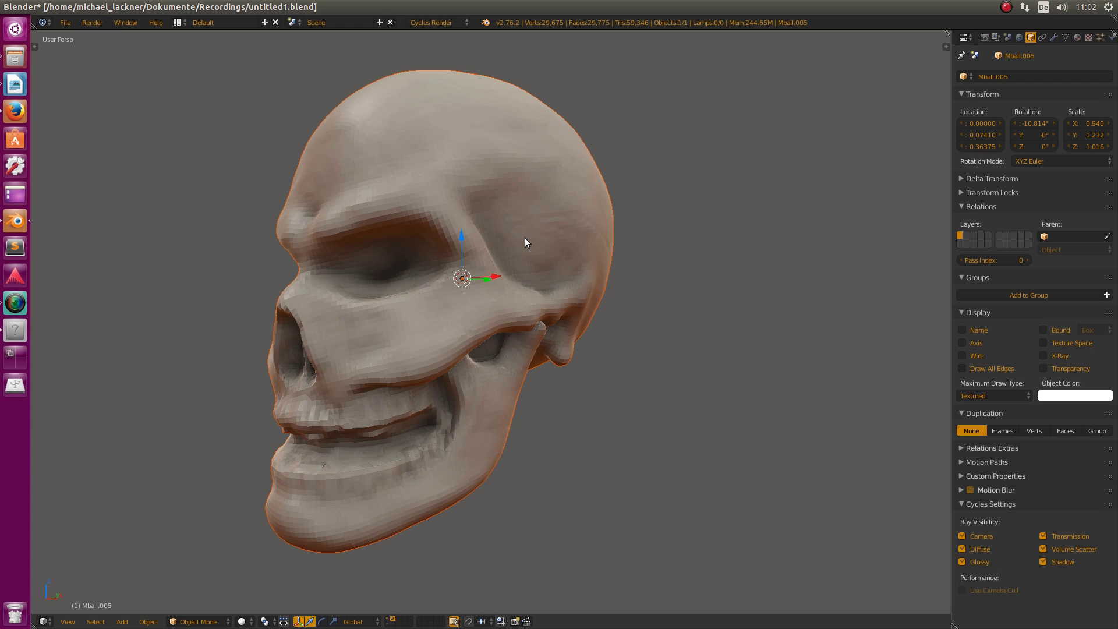
# Step: Examine the imported low-poly skull from the side and the front at different distances
pyautogui.moveTo(525, 243); pyautogui.dragTo(492, 290, button='middle')
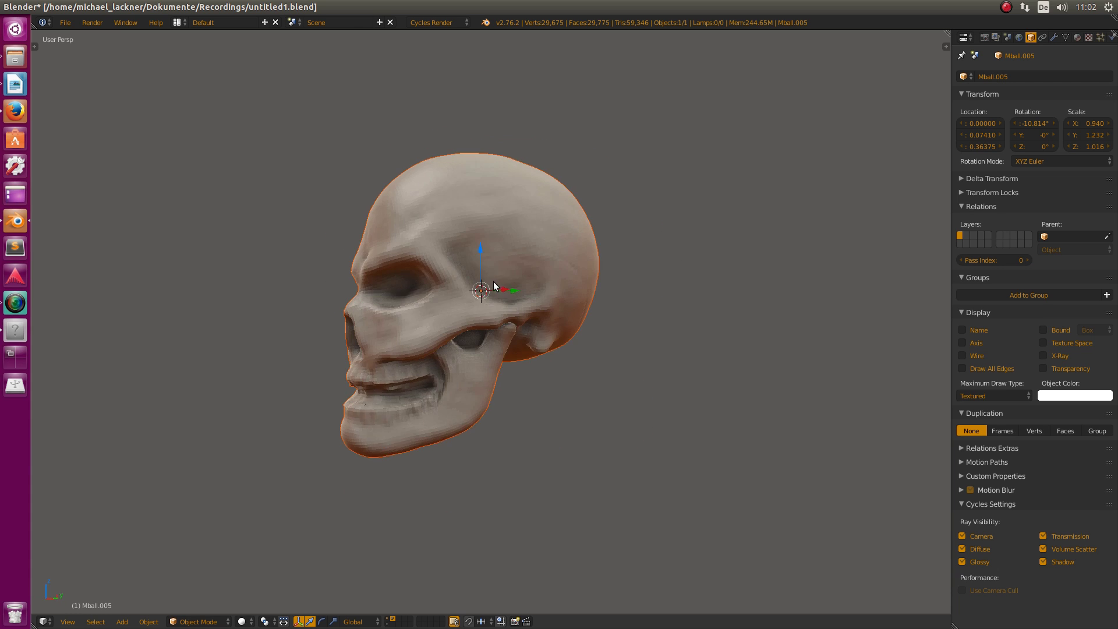
pyautogui.scroll(7, 483, 280)
pyautogui.scroll(-5, 524, 279)
pyautogui.moveTo(567, 290); pyautogui.dragTo(474, 304, button='middle')
pyautogui.scroll(-3, 483, 304)
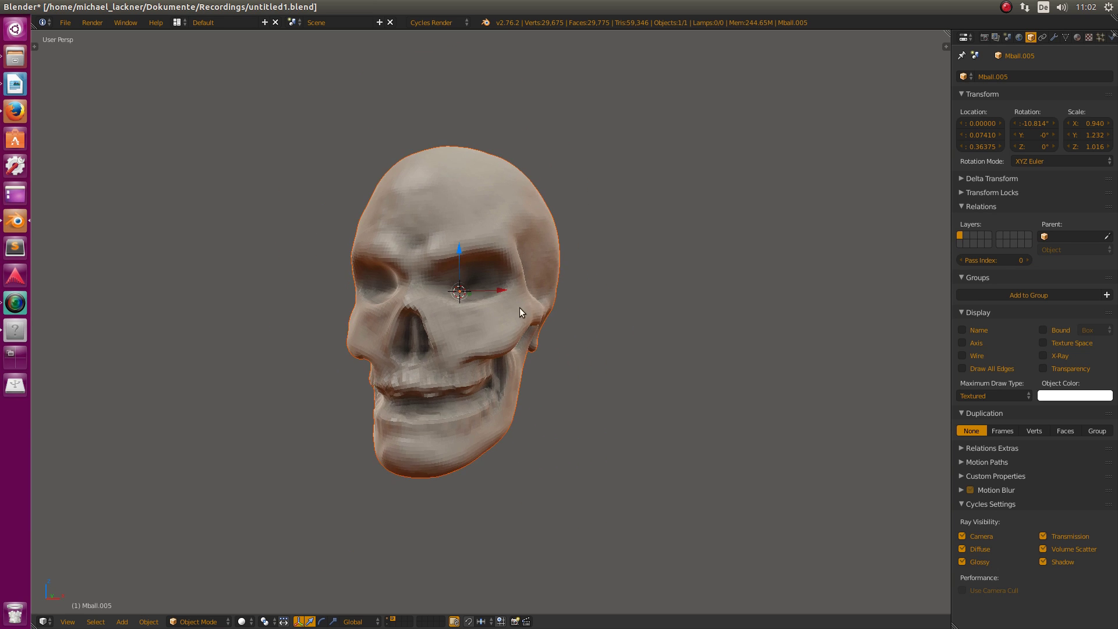
pyautogui.scroll(6, 559, 338)
pyautogui.scroll(-4, 585, 400)
pyautogui.moveTo(585, 399); pyautogui.dragTo(526, 359, button='middle')
pyautogui.scroll(-3, 424, 327)
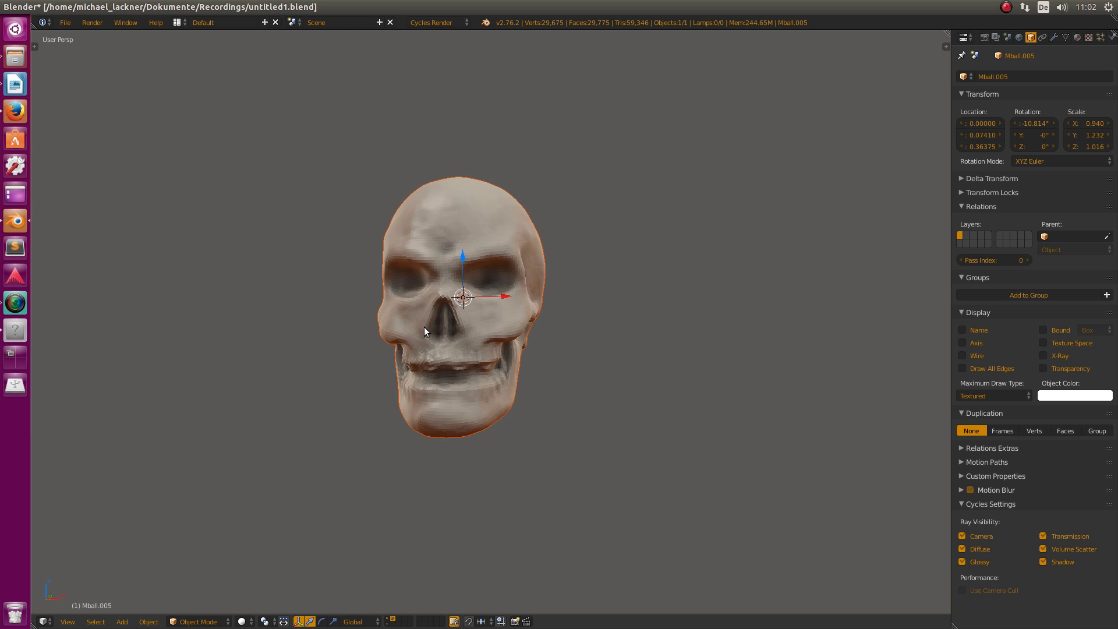
# Step: Move the imported skull upward along the Z axis and show the first layer together with the second
pyautogui.press('g')
pyautogui.press('z')
pyautogui.click(446, 127)
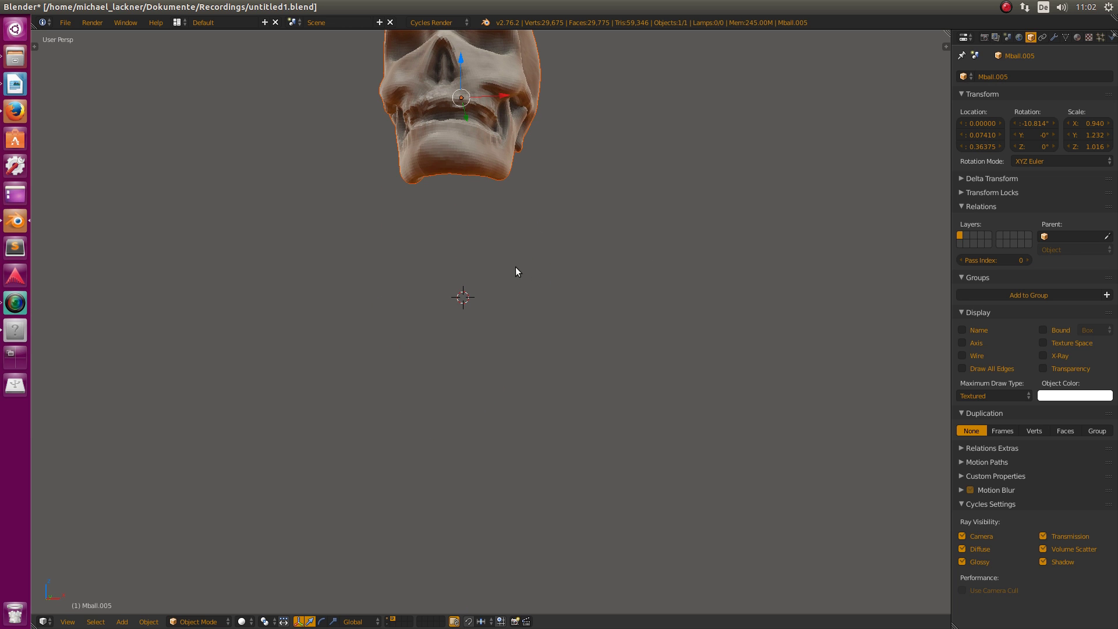
pyautogui.press('KP_Divide')
# Step: Compare the imported remeshed skull with the two existing skulls from the first layer
pyautogui.moveTo(506, 205); pyautogui.dragTo(449, 337, button='middle')
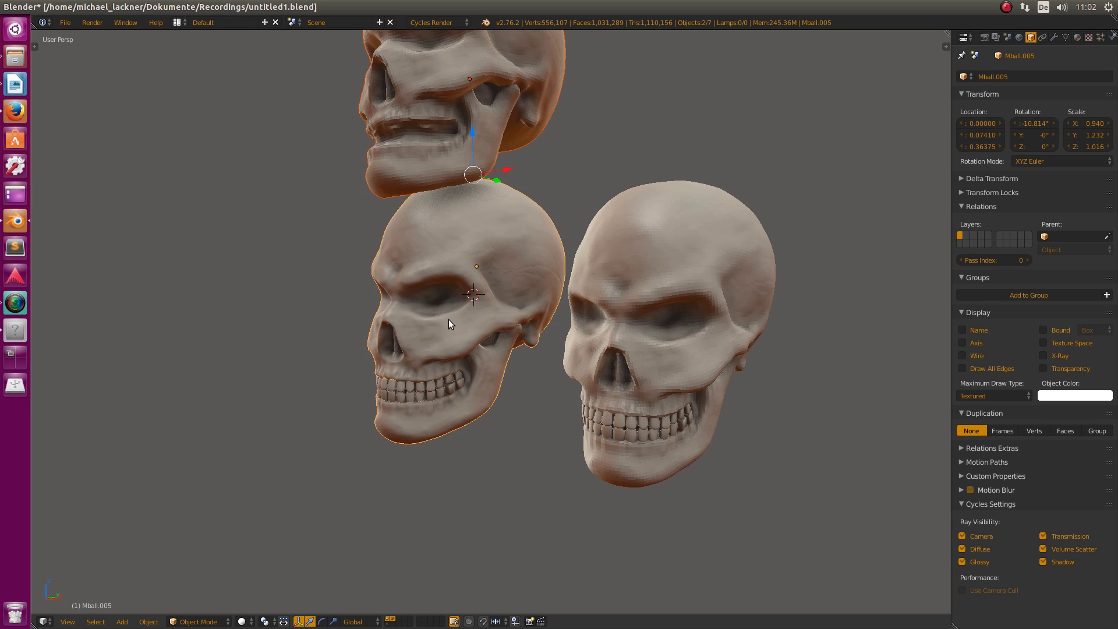
pyautogui.scroll(4, 513, 339)
pyautogui.scroll(-4, 561, 323)
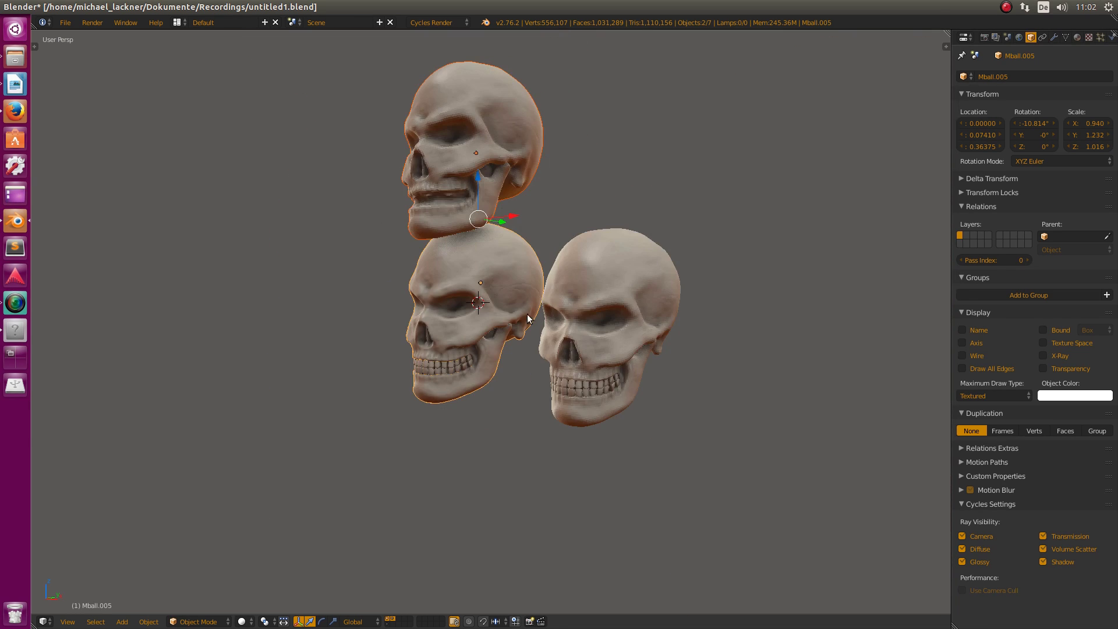
pyautogui.moveTo(489, 320); pyautogui.dragTo(485, 310, button='middle')
pyautogui.scroll(1, 435, 348)
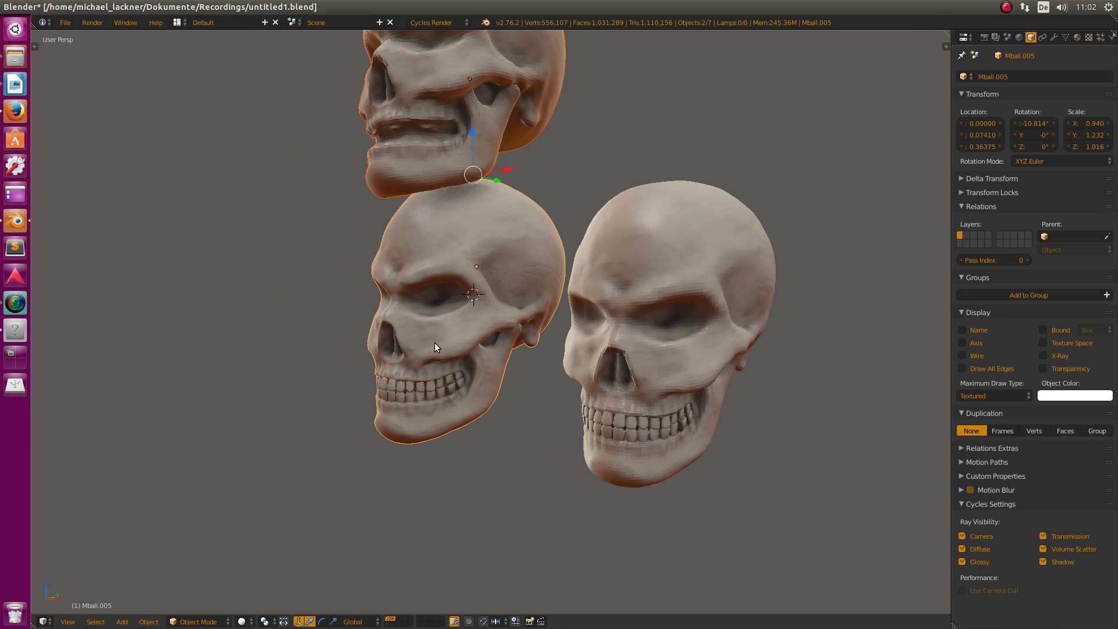
pyautogui.moveTo(510, 202); pyautogui.dragTo(507, 261, button='middle')
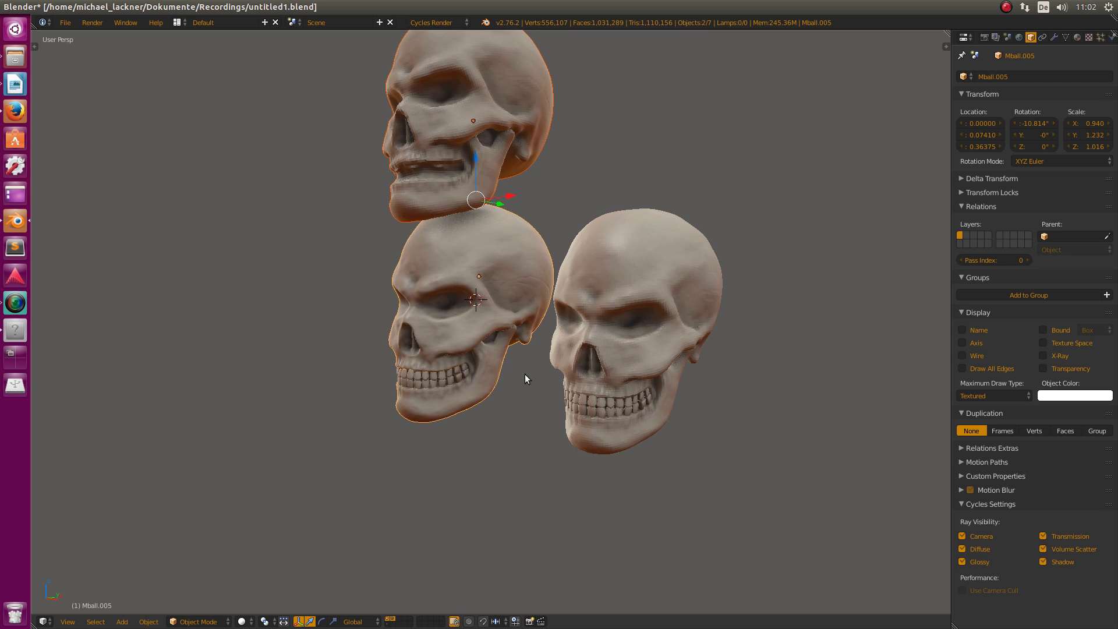
# Step: Select the imported low-poly skull above the other two and apply smooth shading to it
pyautogui.keyDown('shift'); pyautogui.moveTo(526, 374); pyautogui.dragTo(503, 208, button='middle'); pyautogui.keyUp('shift')
pyautogui.scroll(2, 494, 403)
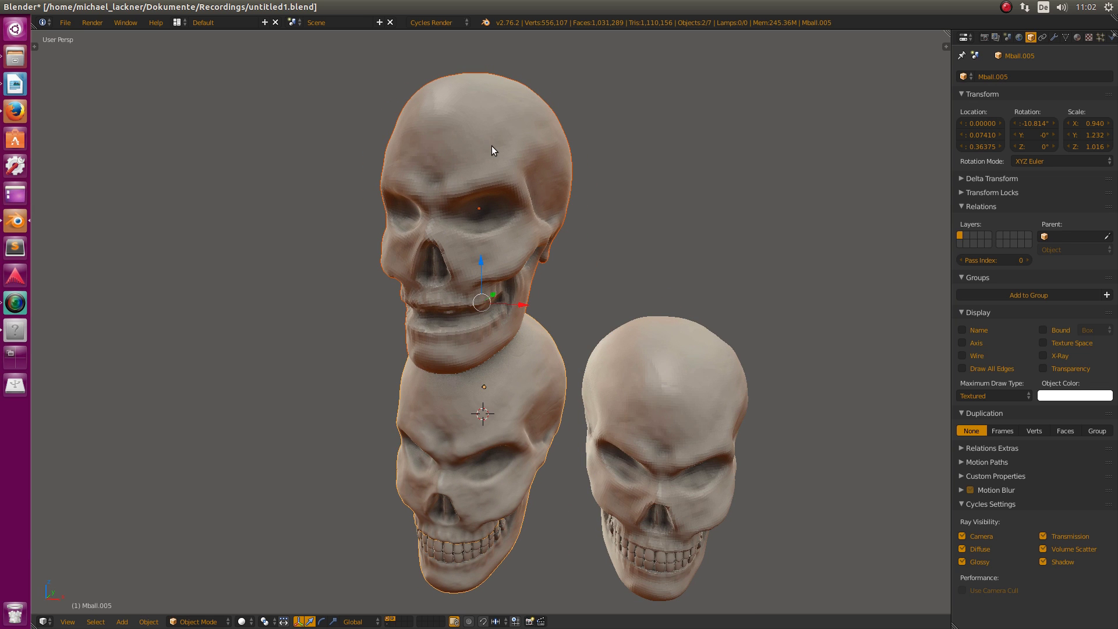
pyautogui.rightClick(475, 150)
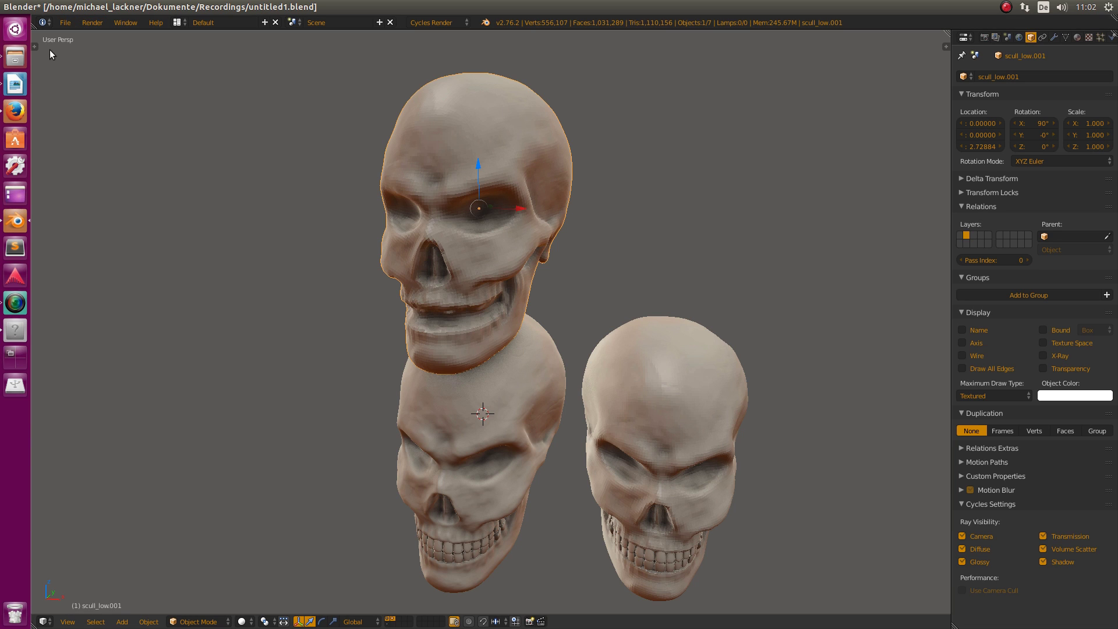
pyautogui.click(35, 46)
pyautogui.moveTo(160, 67); pyautogui.dragTo(245, 70)
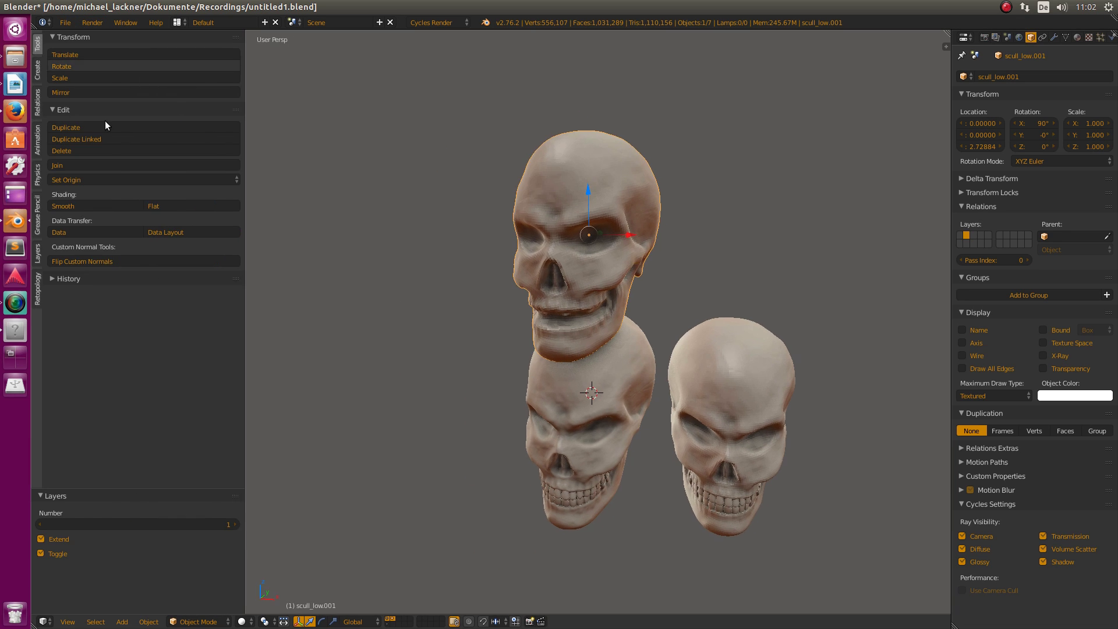
pyautogui.click(85, 206)
pyautogui.scroll(5, 764, 269)
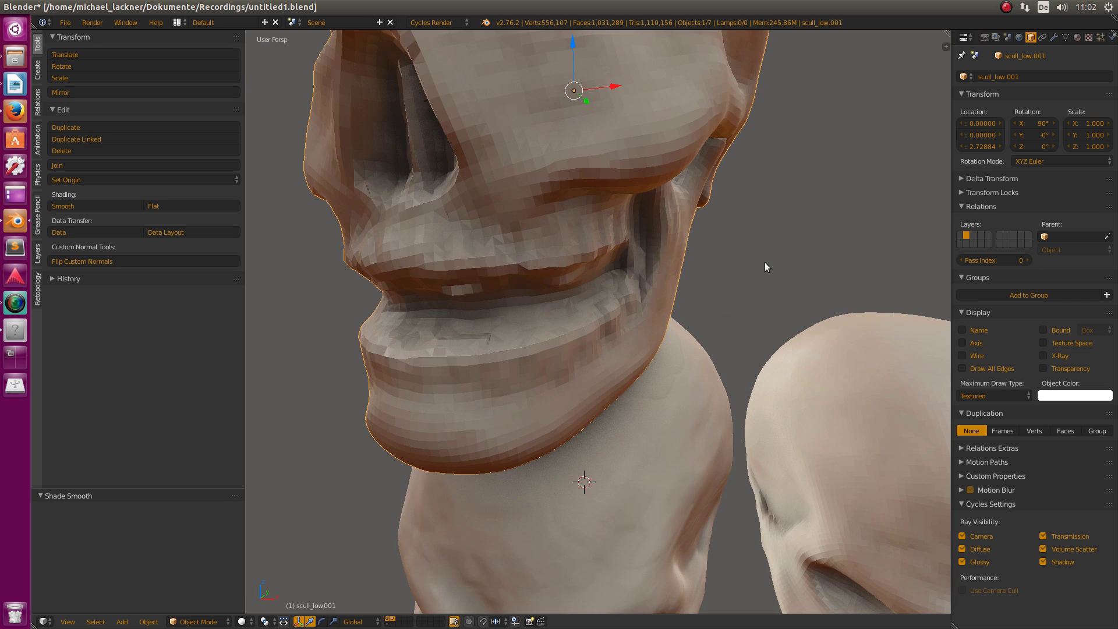
pyautogui.moveTo(717, 236); pyautogui.dragTo(602, 358, button='middle')
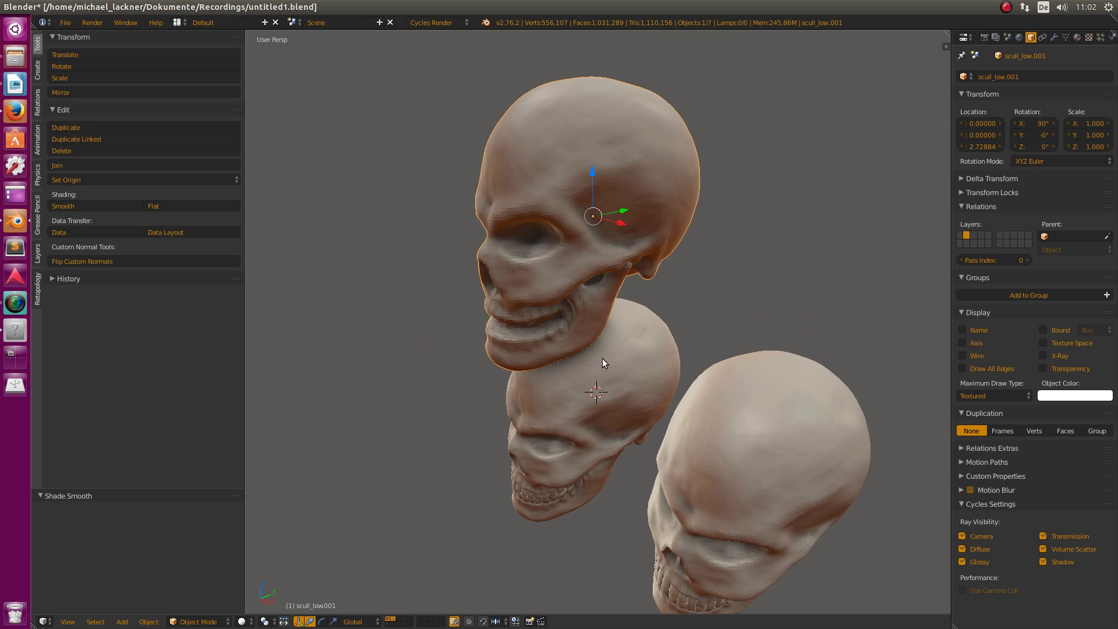
# Step: Clear the sharp marking from all edges of the imported skull's mesh in Edit Mode and return to Object Mode
pyautogui.scroll(4, 602, 358)
pyautogui.moveTo(627, 403); pyautogui.dragTo(637, 390, button='middle')
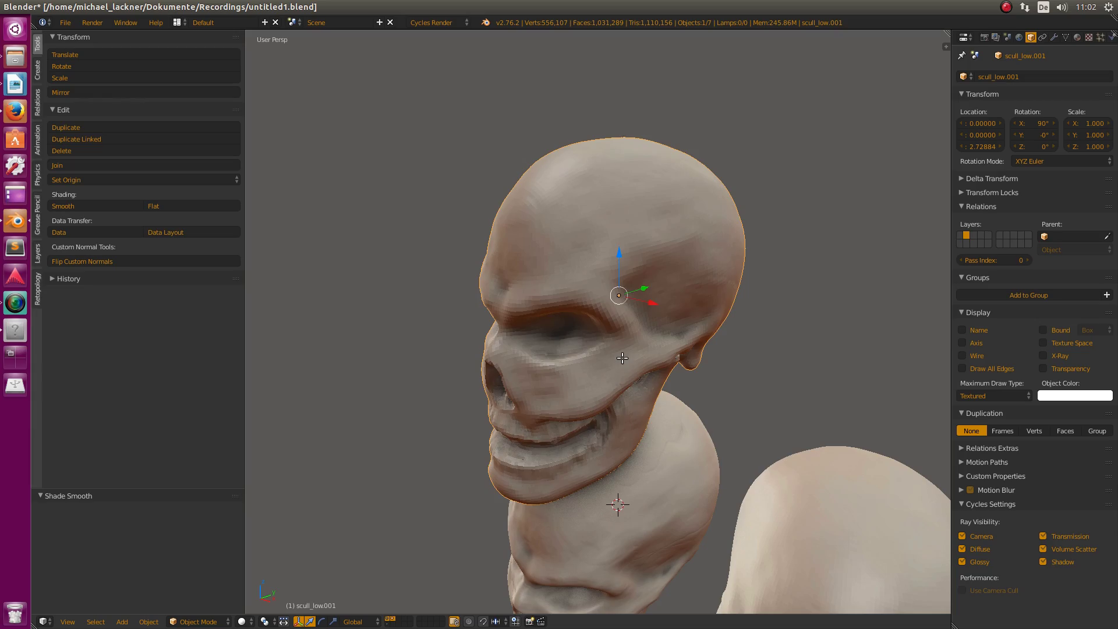
pyautogui.press('Tab')
pyautogui.scroll(5, 622, 358)
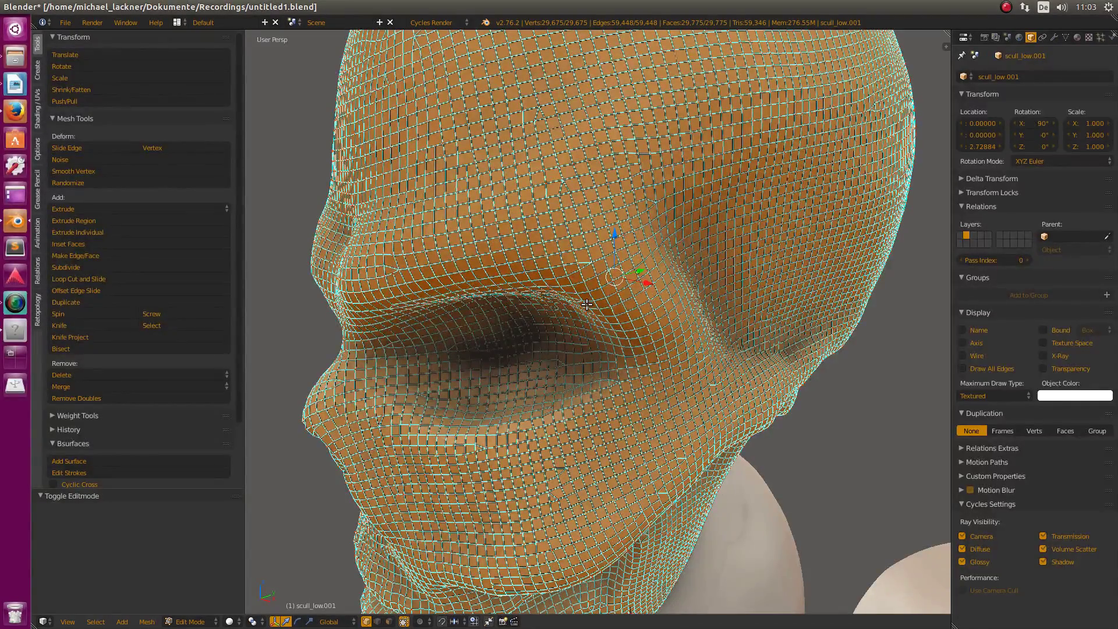
pyautogui.scroll(-5, 586, 304)
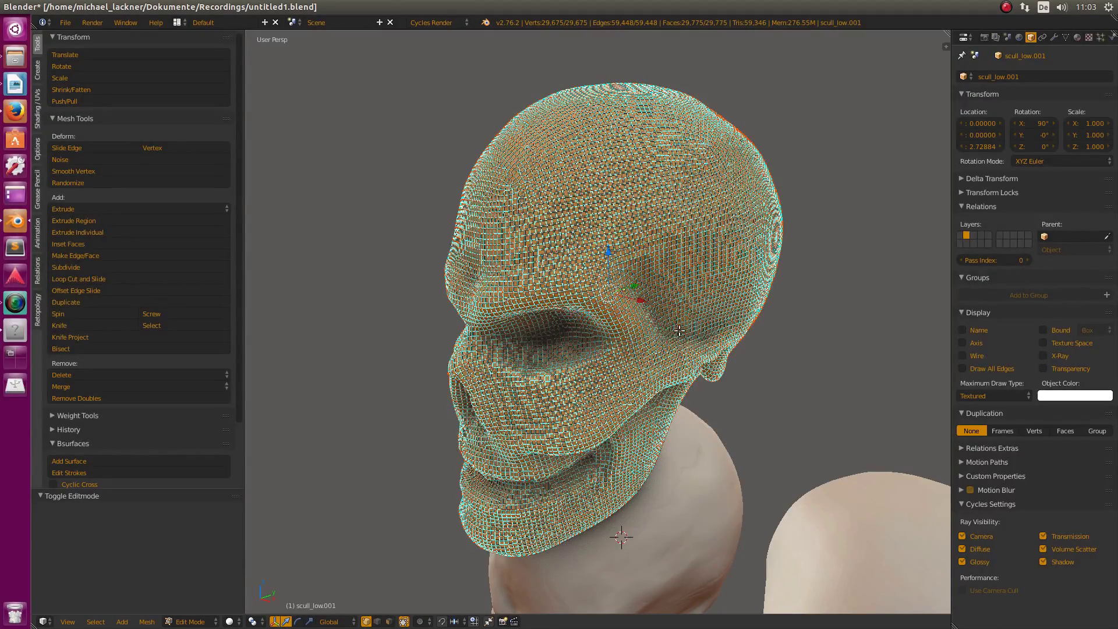
pyautogui.hotkey('ctrl', 'e')
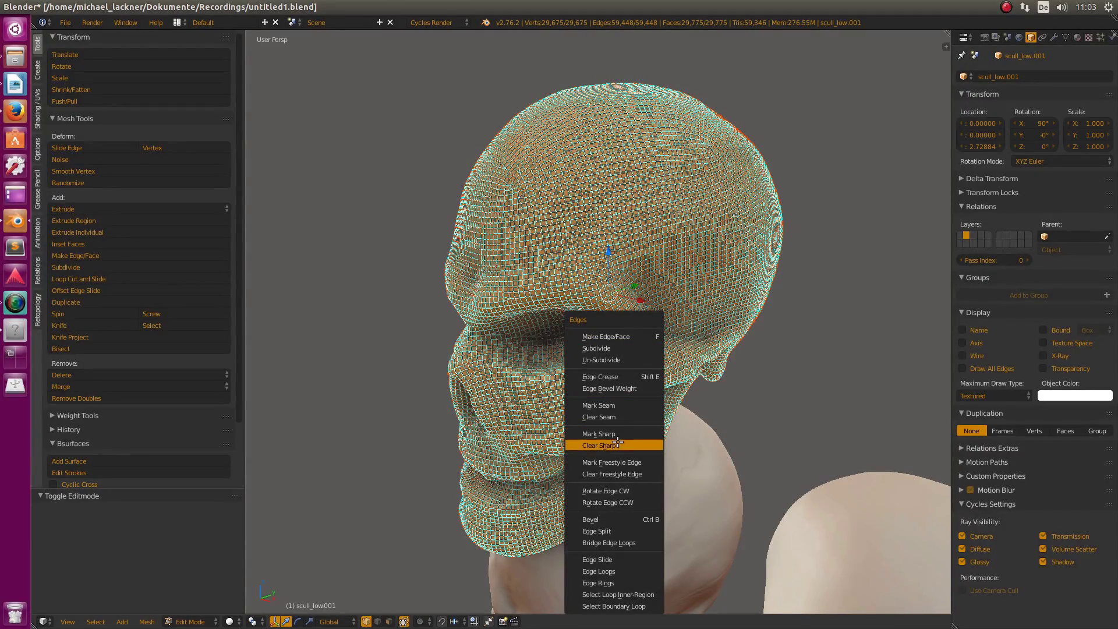
pyautogui.press('Return')
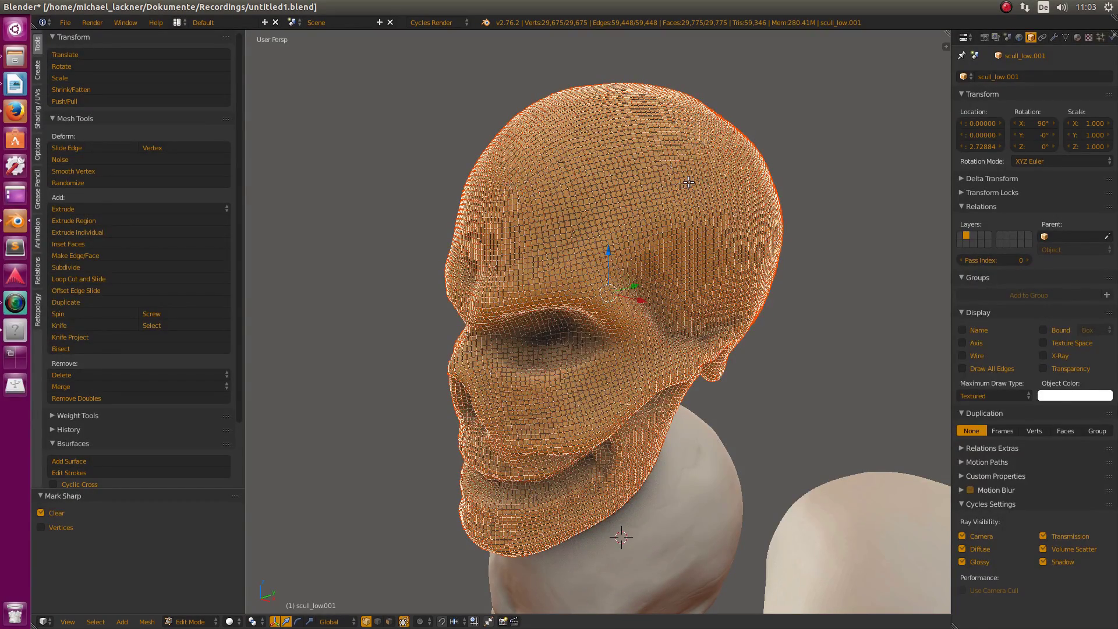
pyautogui.press('Tab')
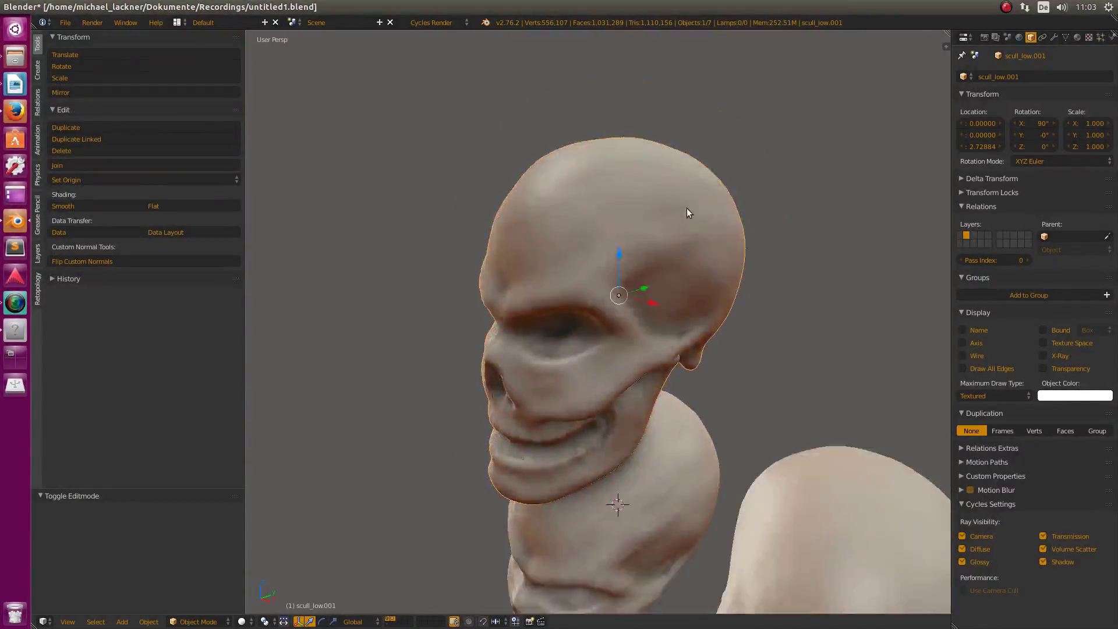
# Step: Inspect the smoothed skull from the side and turn off ambient occlusion in the viewport shading
pyautogui.scroll(-5, 641, 280)
pyautogui.scroll(6, 599, 369)
pyautogui.moveTo(543, 387); pyautogui.dragTo(554, 366, button='middle')
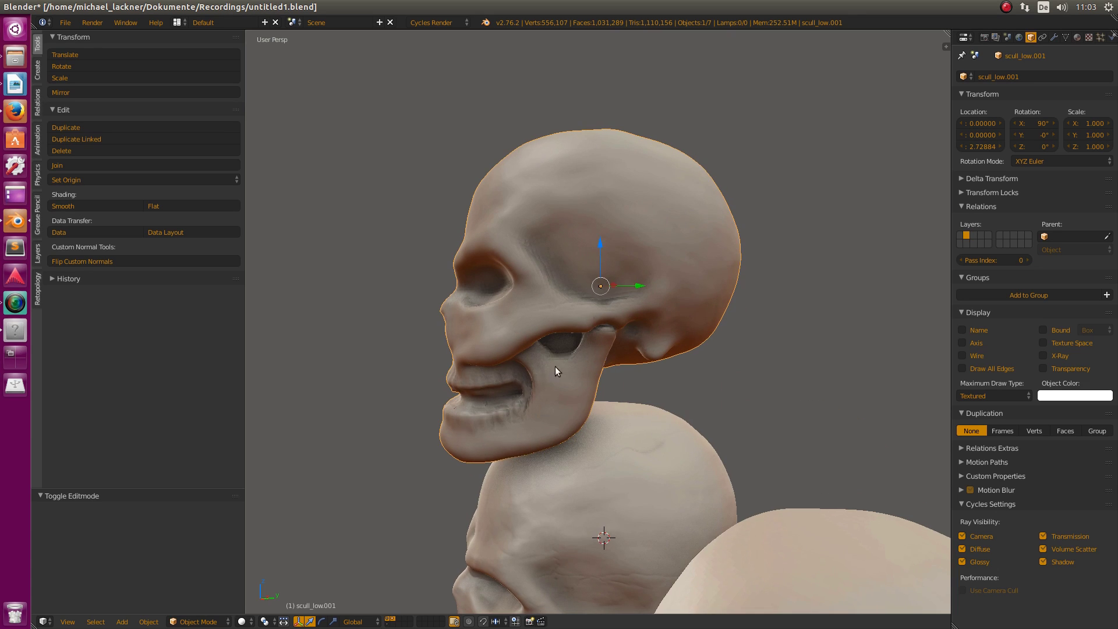
pyautogui.scroll(3, 559, 342)
pyautogui.scroll(-2, 675, 310)
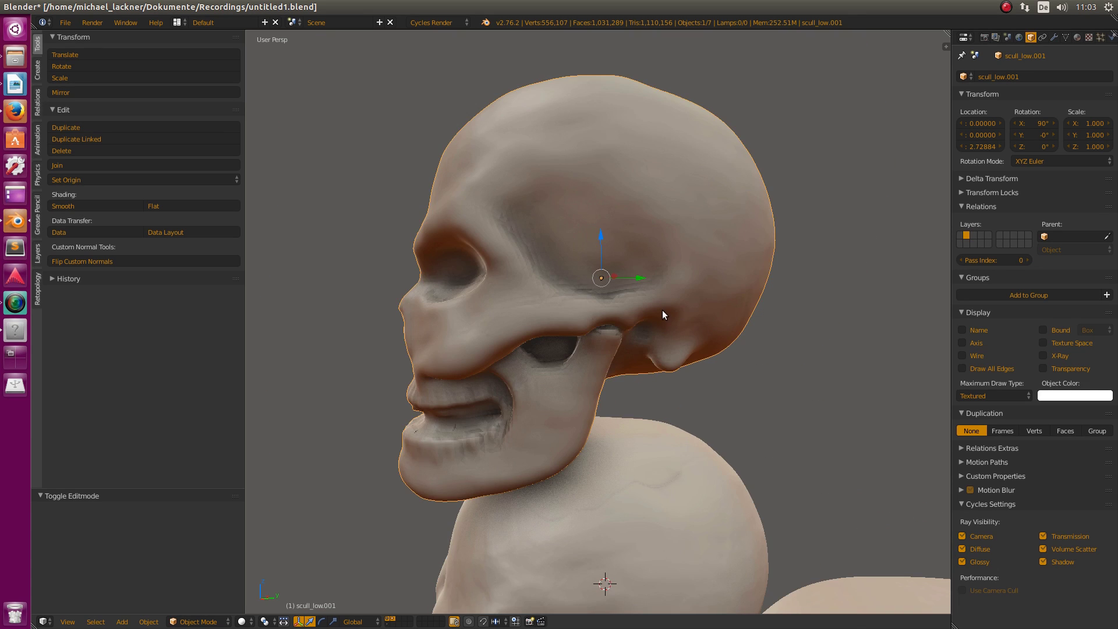
pyautogui.scroll(4, 667, 311)
pyautogui.press('n')
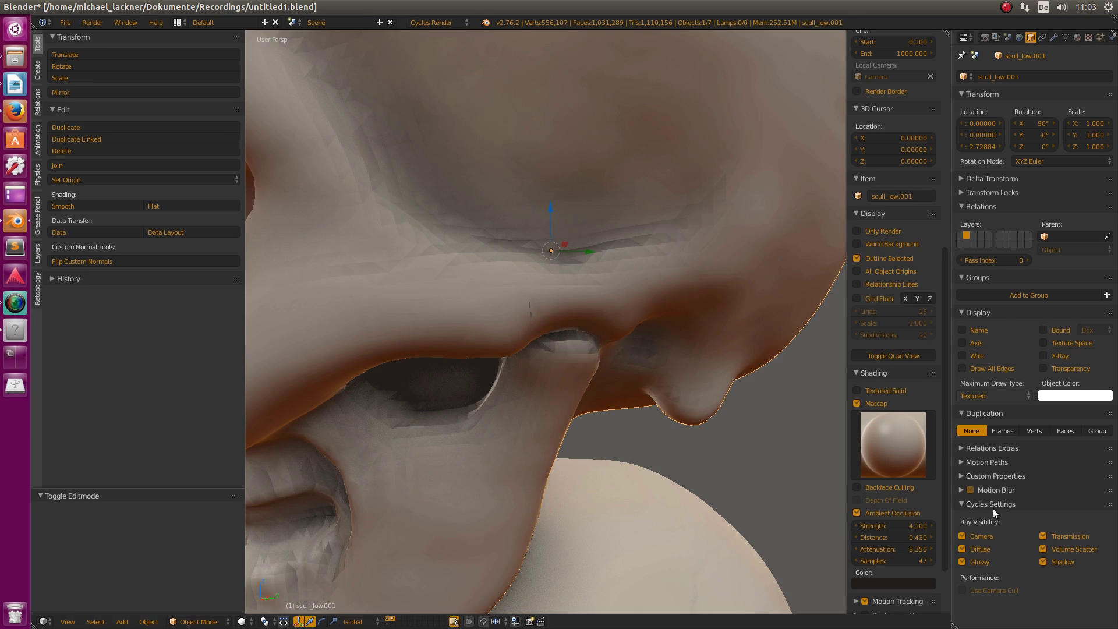
pyautogui.click(855, 513)
pyautogui.press('n')
pyautogui.scroll(-5, 640, 375)
pyautogui.scroll(3, 661, 359)
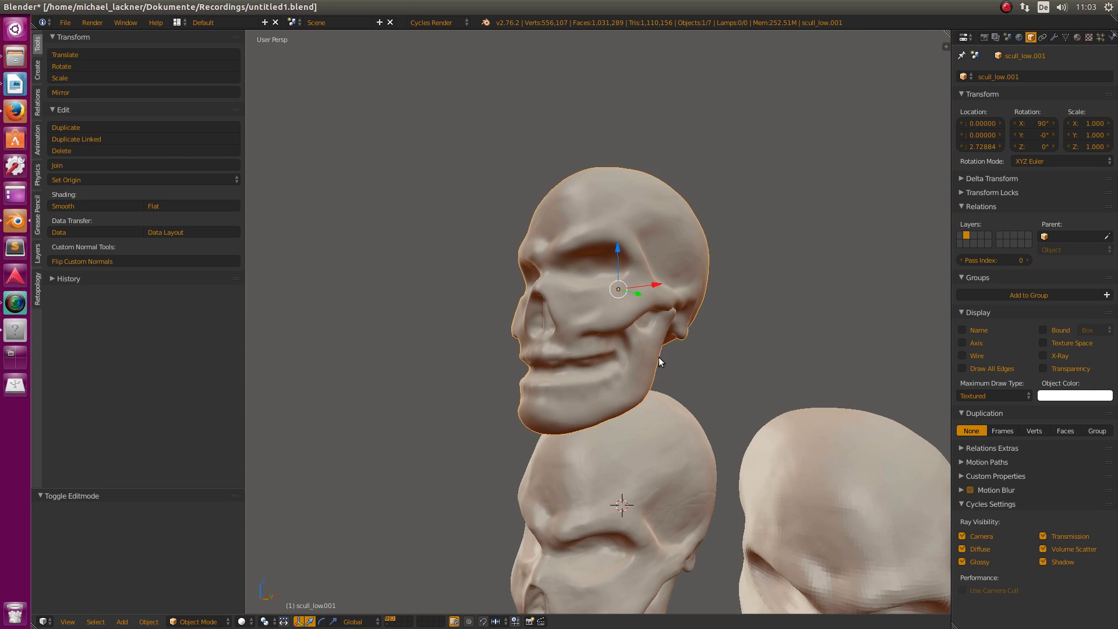
# Step: Compare the smoothed low-poly skull with the two other skulls from several angles, both close up and from afar
pyautogui.scroll(-7, 668, 352)
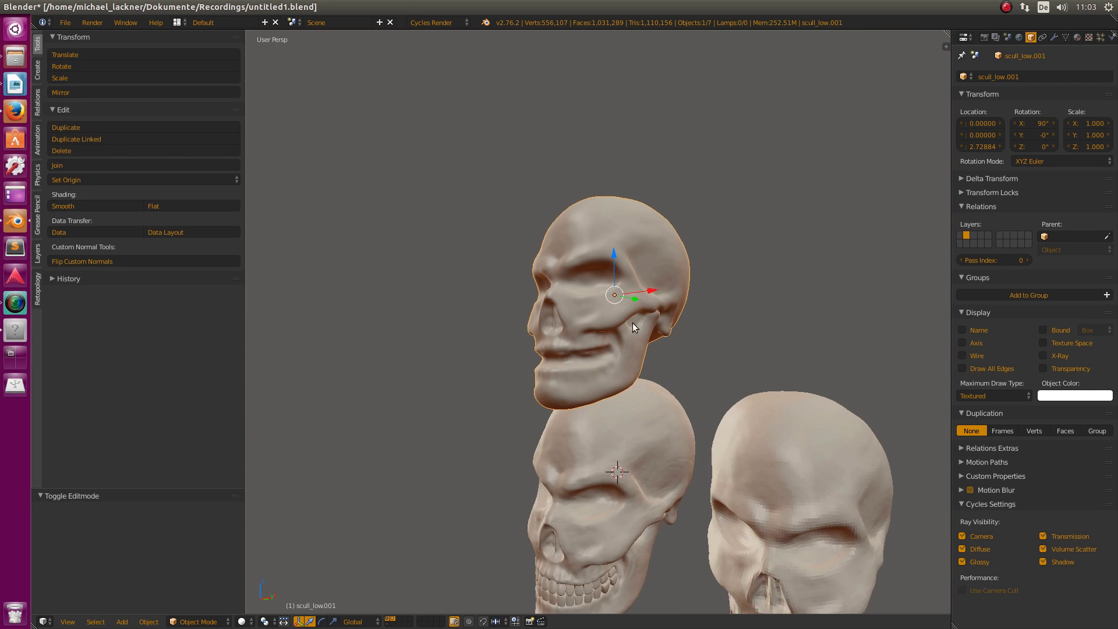
pyautogui.moveTo(738, 350); pyautogui.dragTo(631, 330, button='middle')
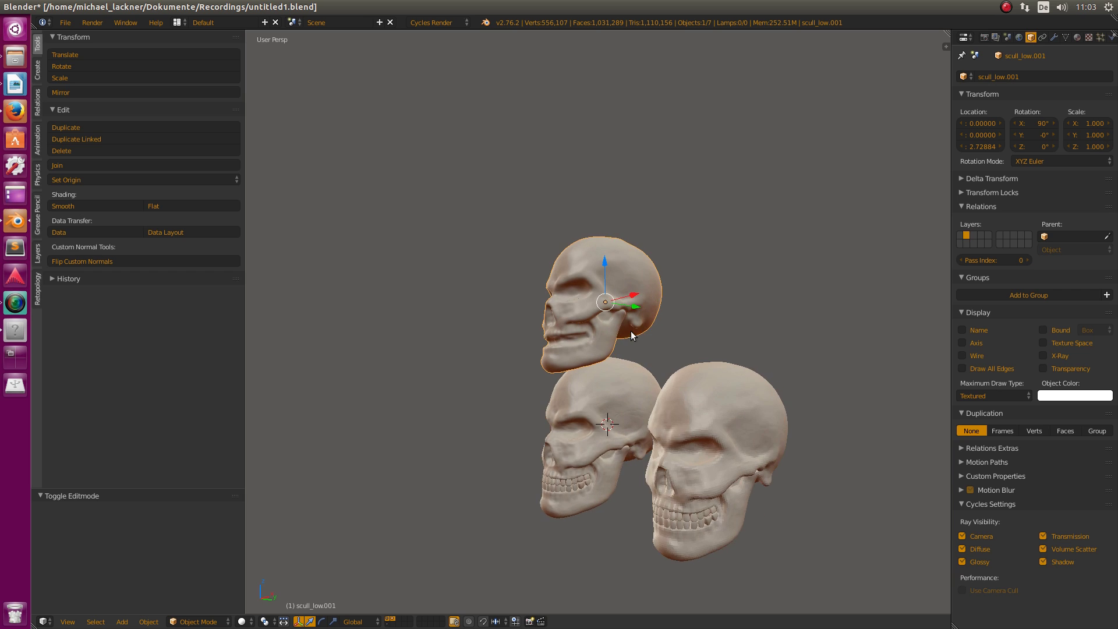
pyautogui.scroll(2, 648, 329)
pyautogui.scroll(3, 629, 417)
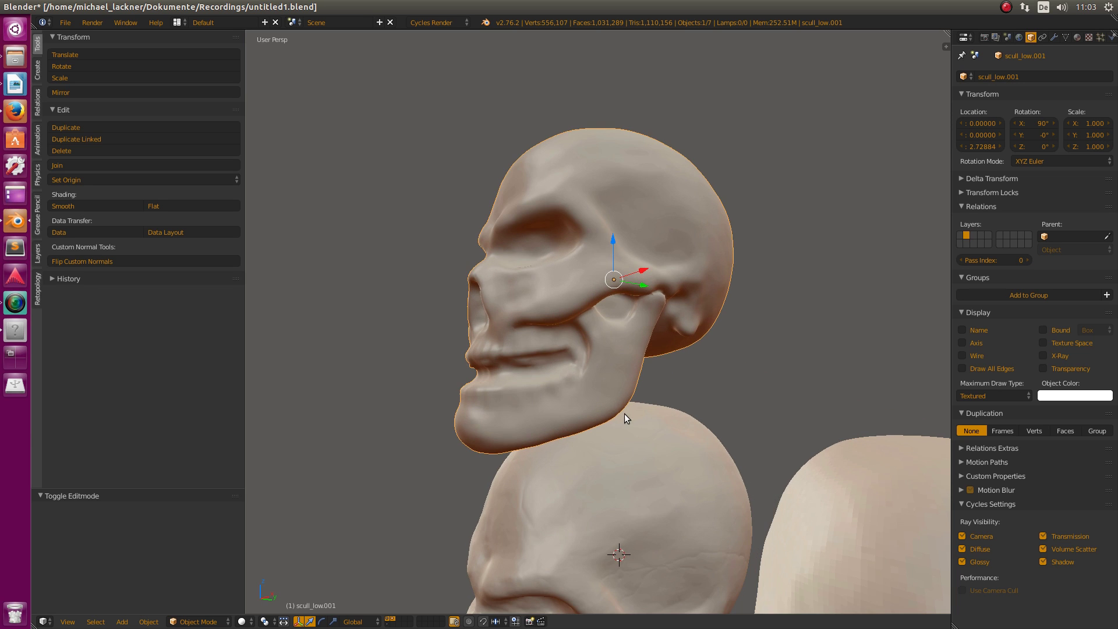
pyautogui.scroll(-1, 635, 296)
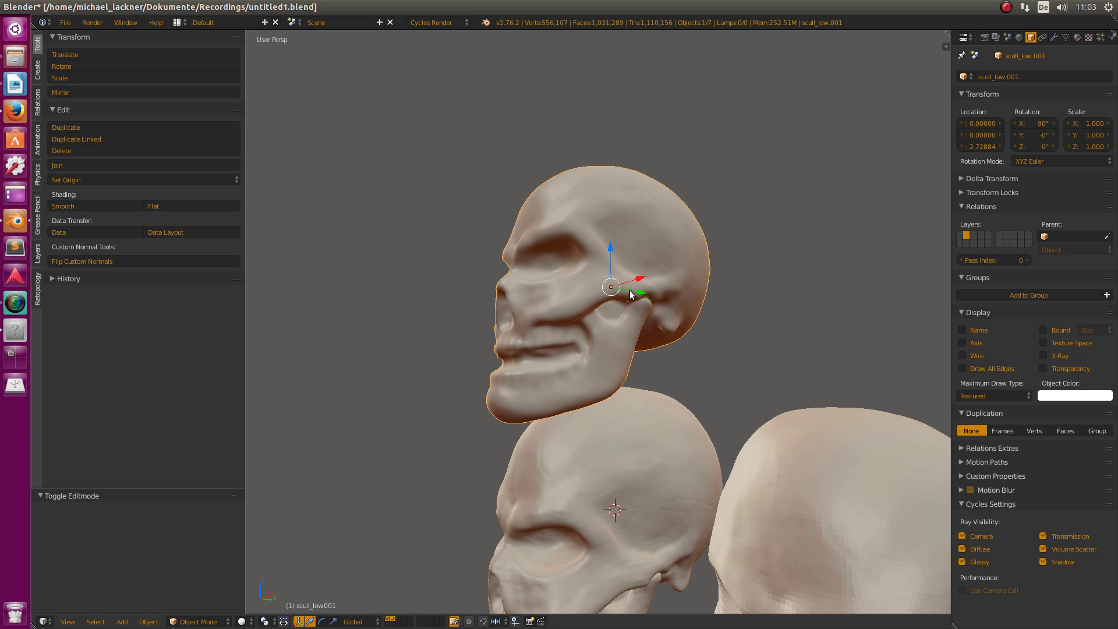
pyautogui.scroll(-3, 631, 346)
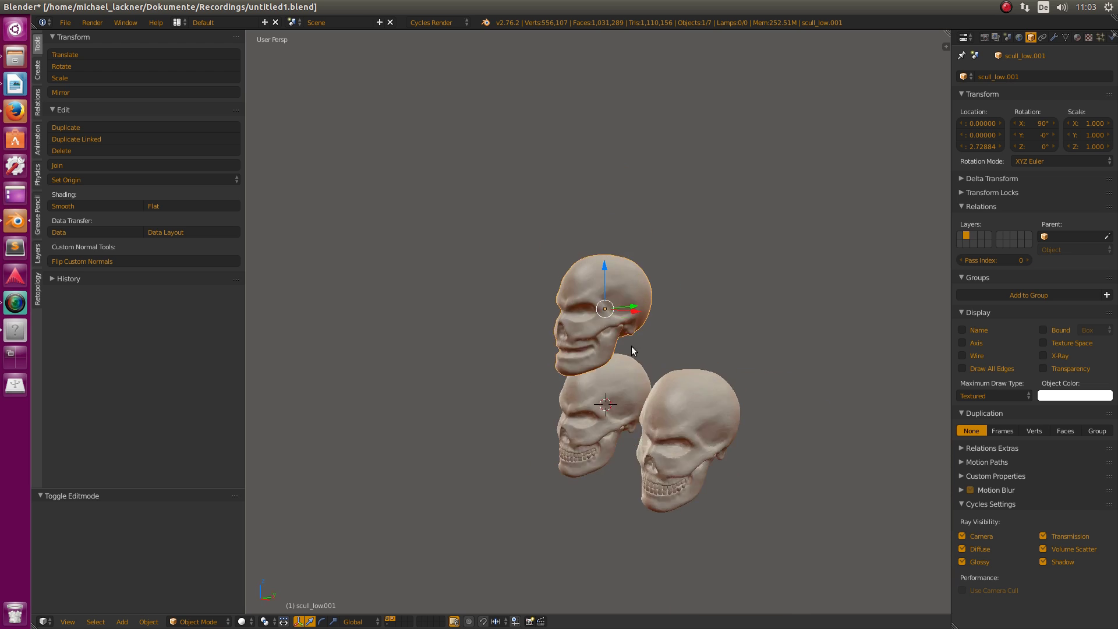
pyautogui.scroll(3, 659, 330)
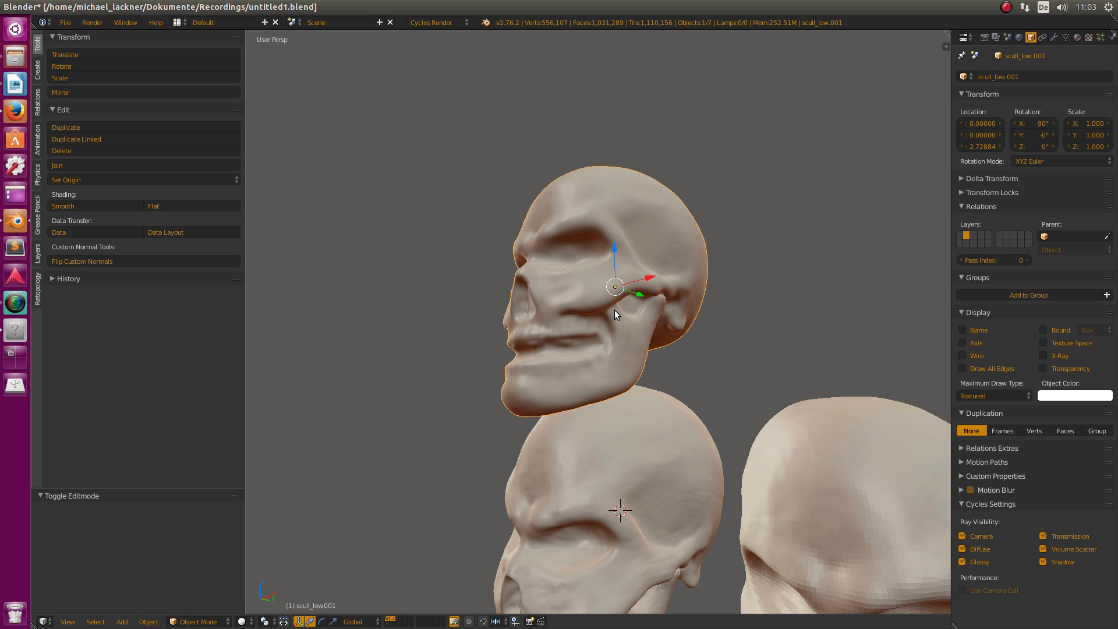
pyautogui.scroll(-4, 543, 309)
pyautogui.scroll(3, 636, 340)
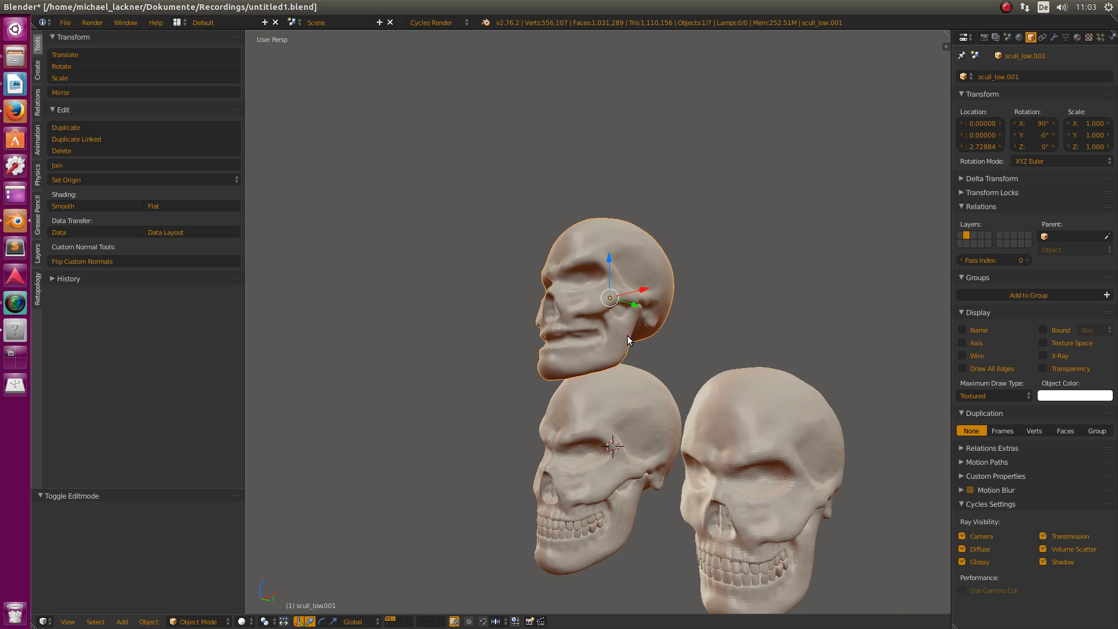
pyautogui.scroll(3, 655, 358)
pyautogui.scroll(-4, 655, 358)
pyautogui.scroll(3, 663, 344)
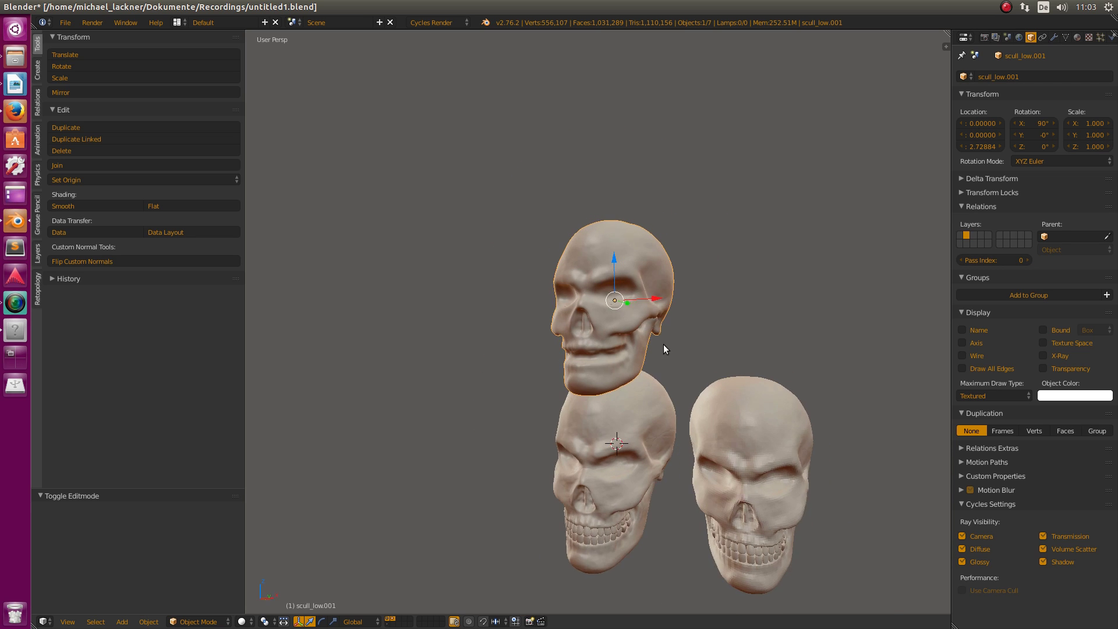
pyautogui.moveTo(662, 344); pyautogui.dragTo(692, 386, button='middle')
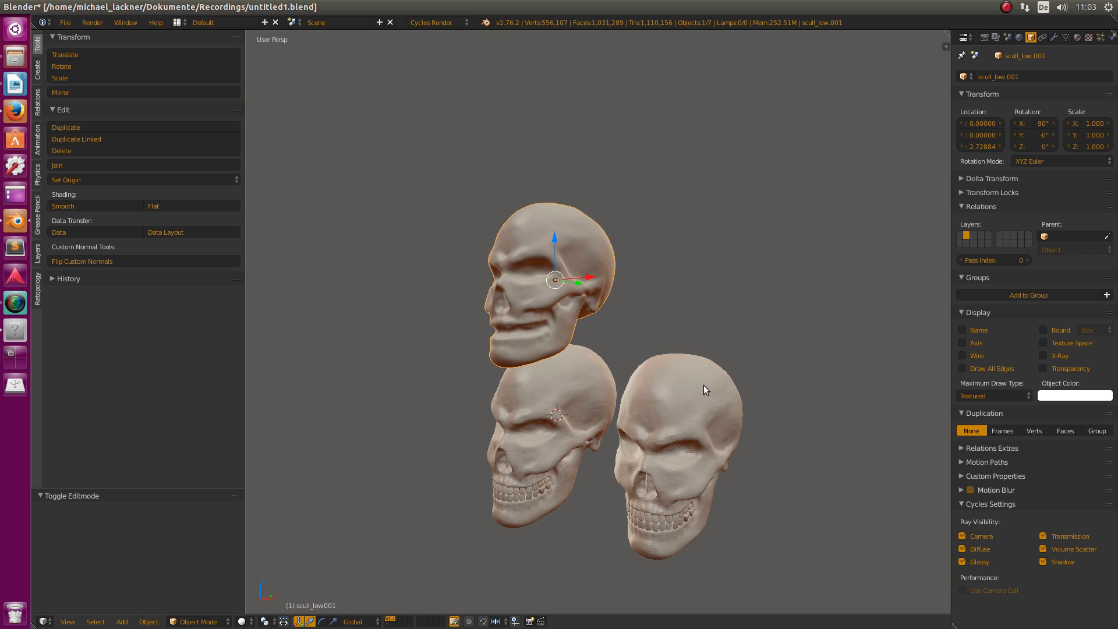
pyautogui.scroll(3, 690, 375)
pyautogui.scroll(-3, 752, 451)
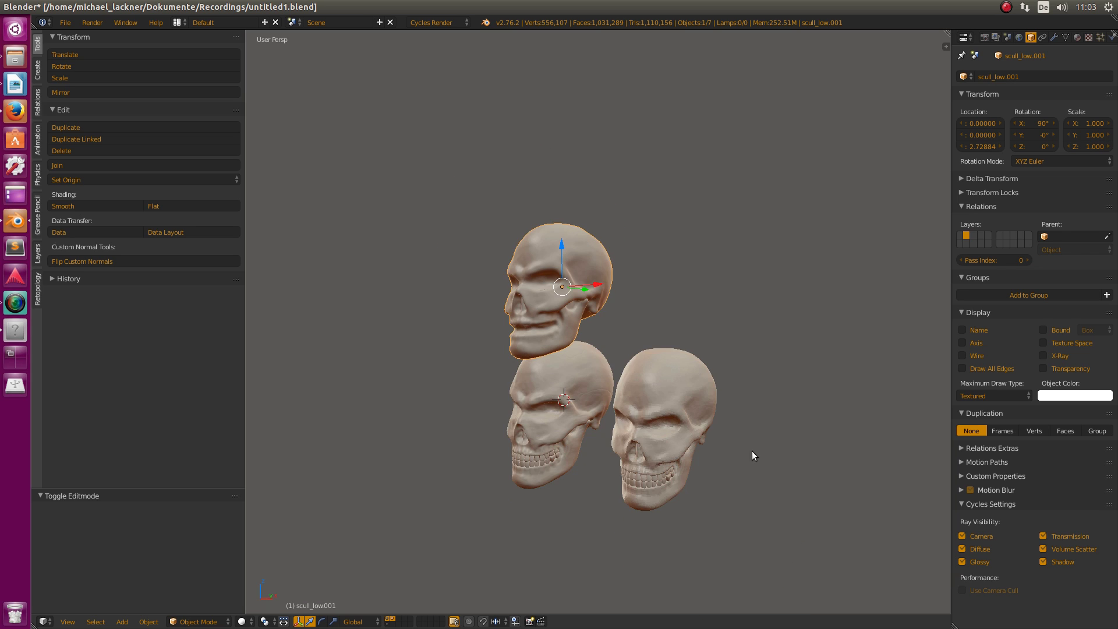
pyautogui.moveTo(752, 450); pyautogui.dragTo(708, 419, button='middle')
pyautogui.scroll(5, 728, 425)
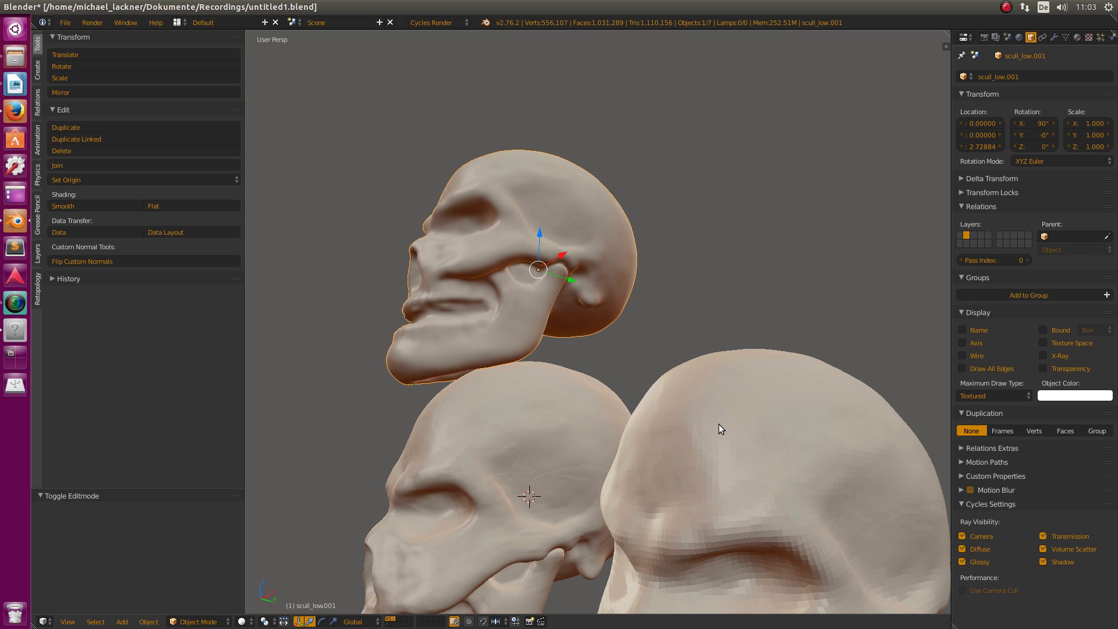
pyautogui.scroll(-5, 718, 424)
pyautogui.moveTo(695, 373); pyautogui.dragTo(712, 397, button='middle')
pyautogui.scroll(5, 711, 397)
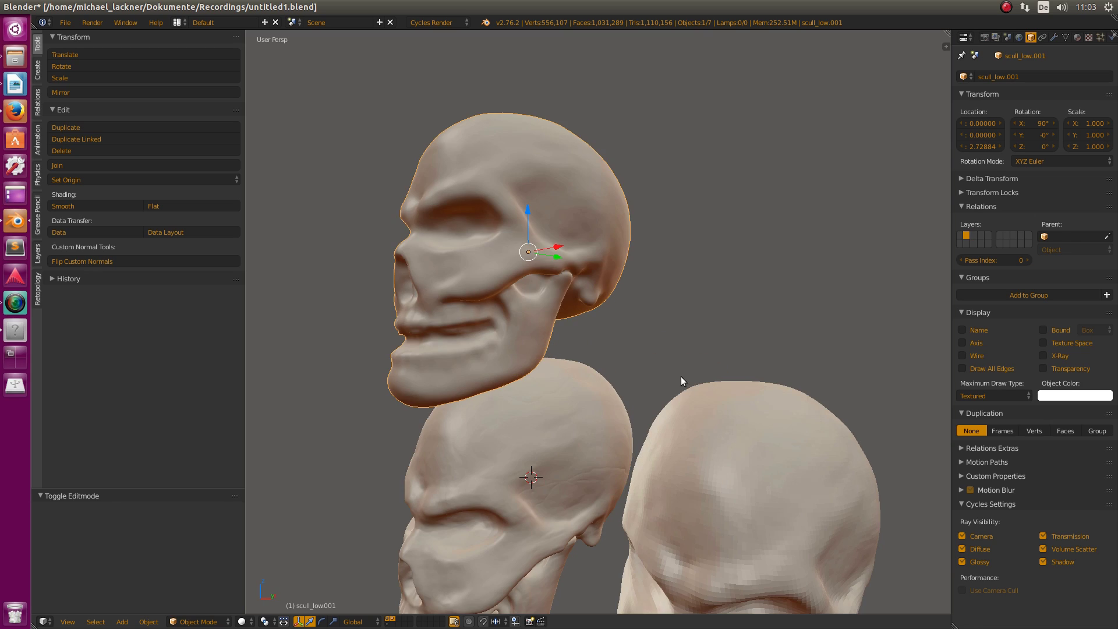